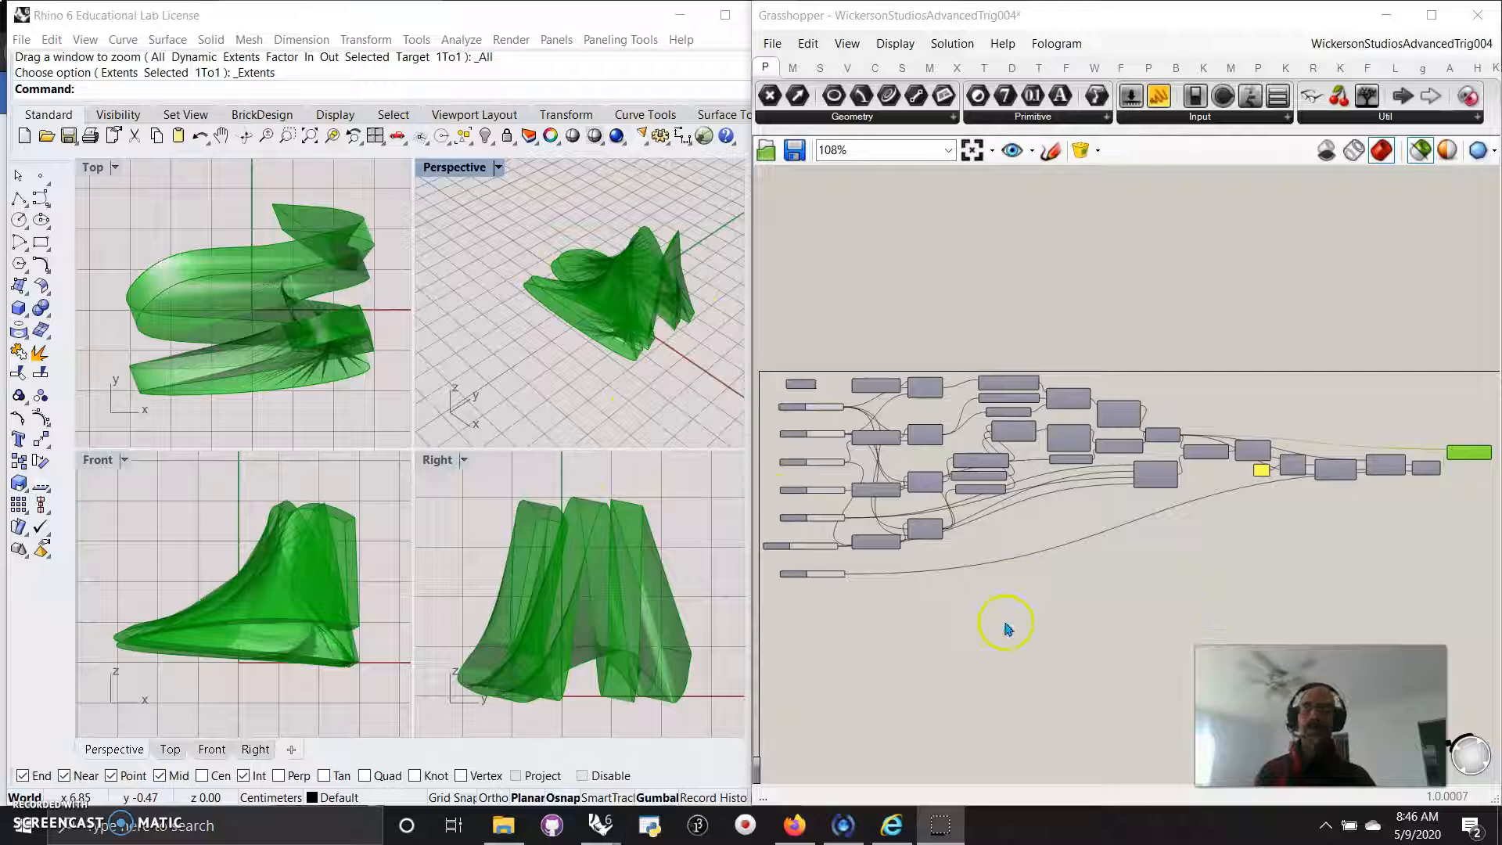
# Set the first number slider to 0.347 and the second number slider to 11
pyautogui.moveTo(637, 360); pyautogui.dragTo(624, 329, button='right')
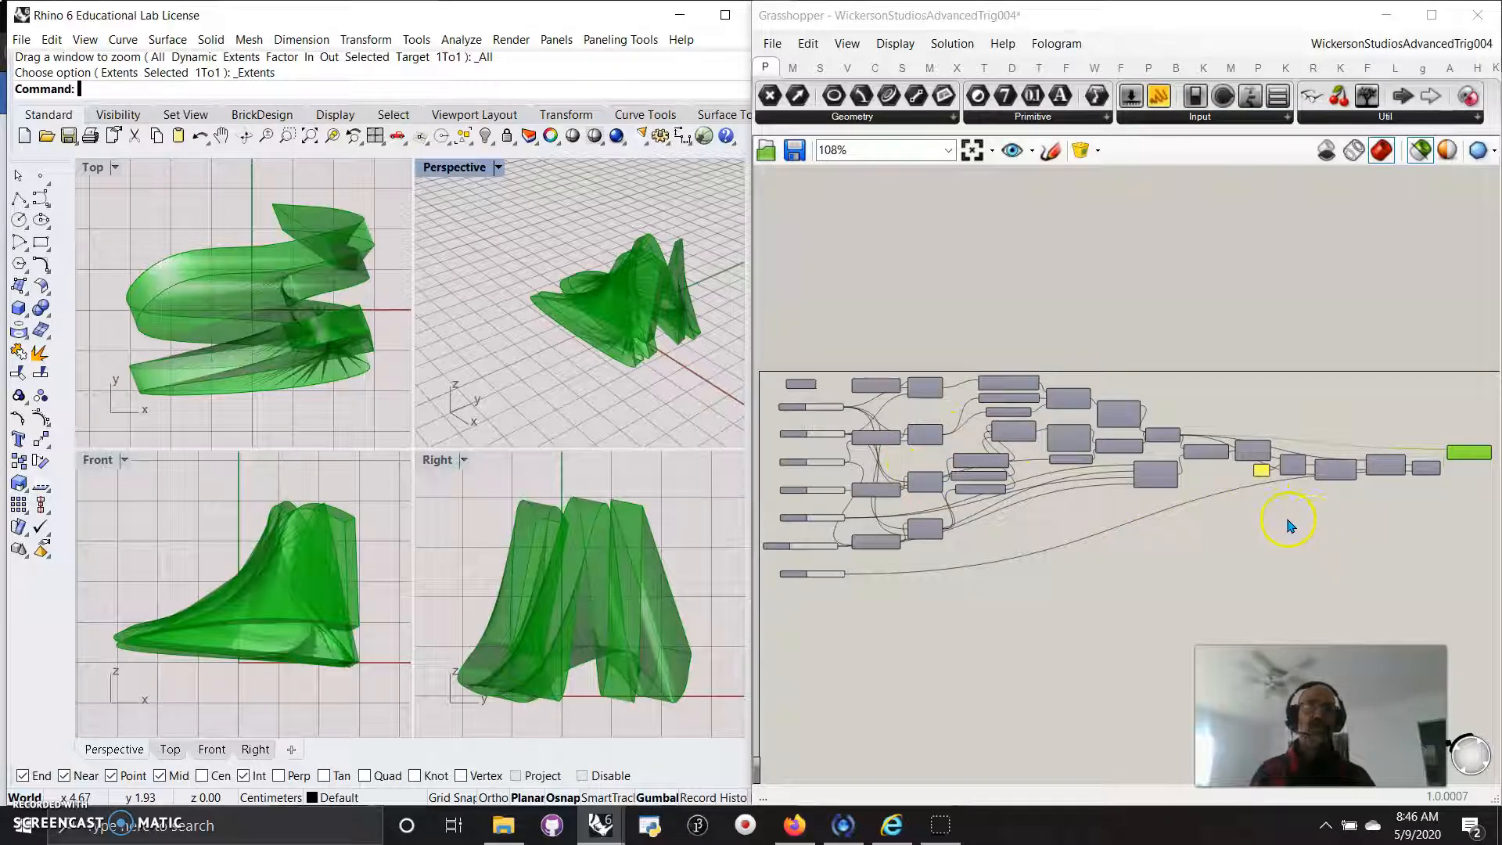
pyautogui.click(1330, 560)
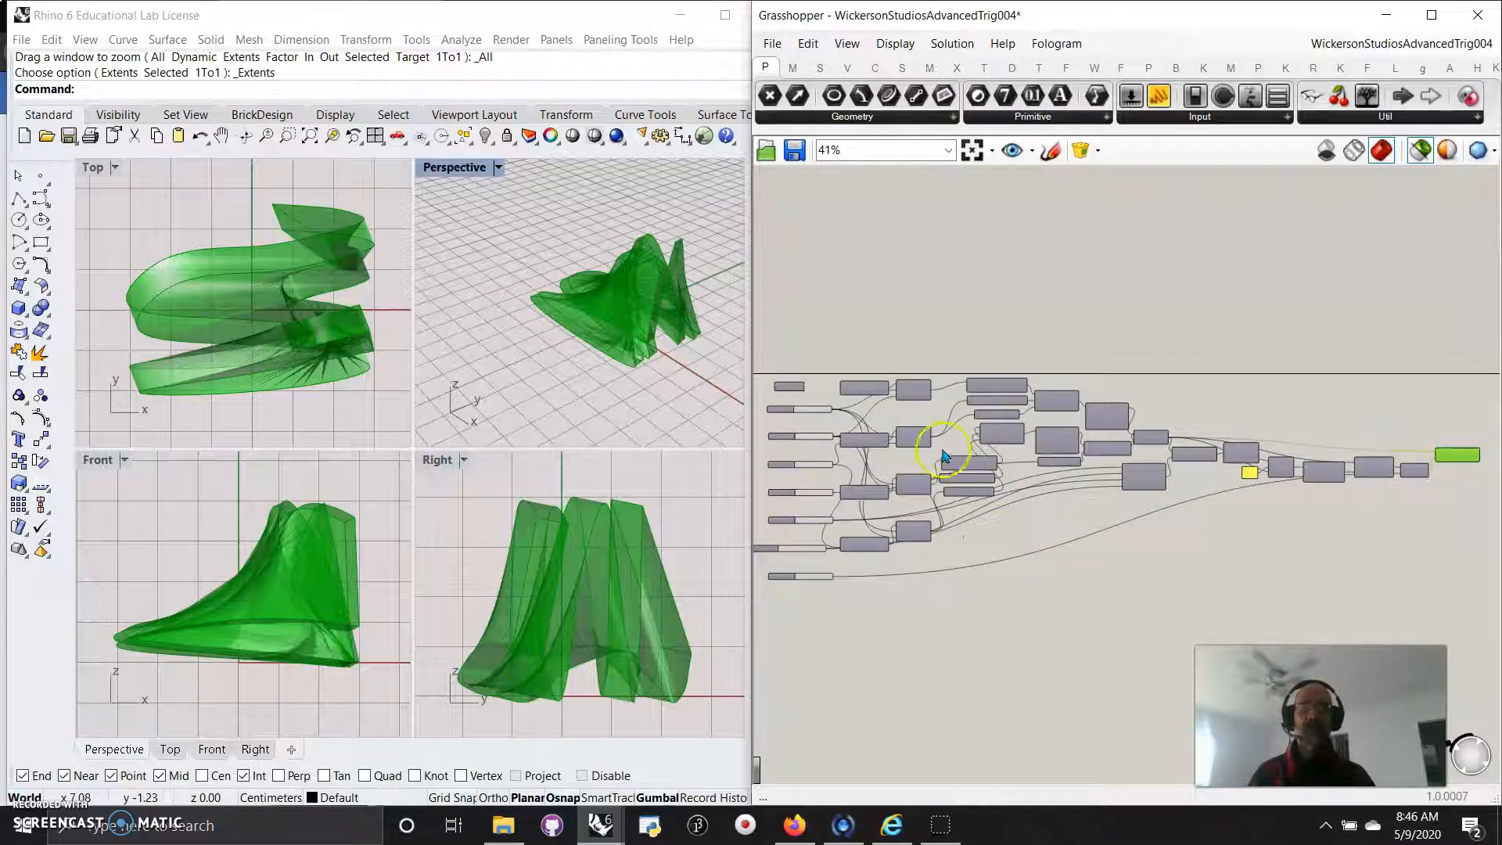
pyautogui.scroll(5, 832, 489)
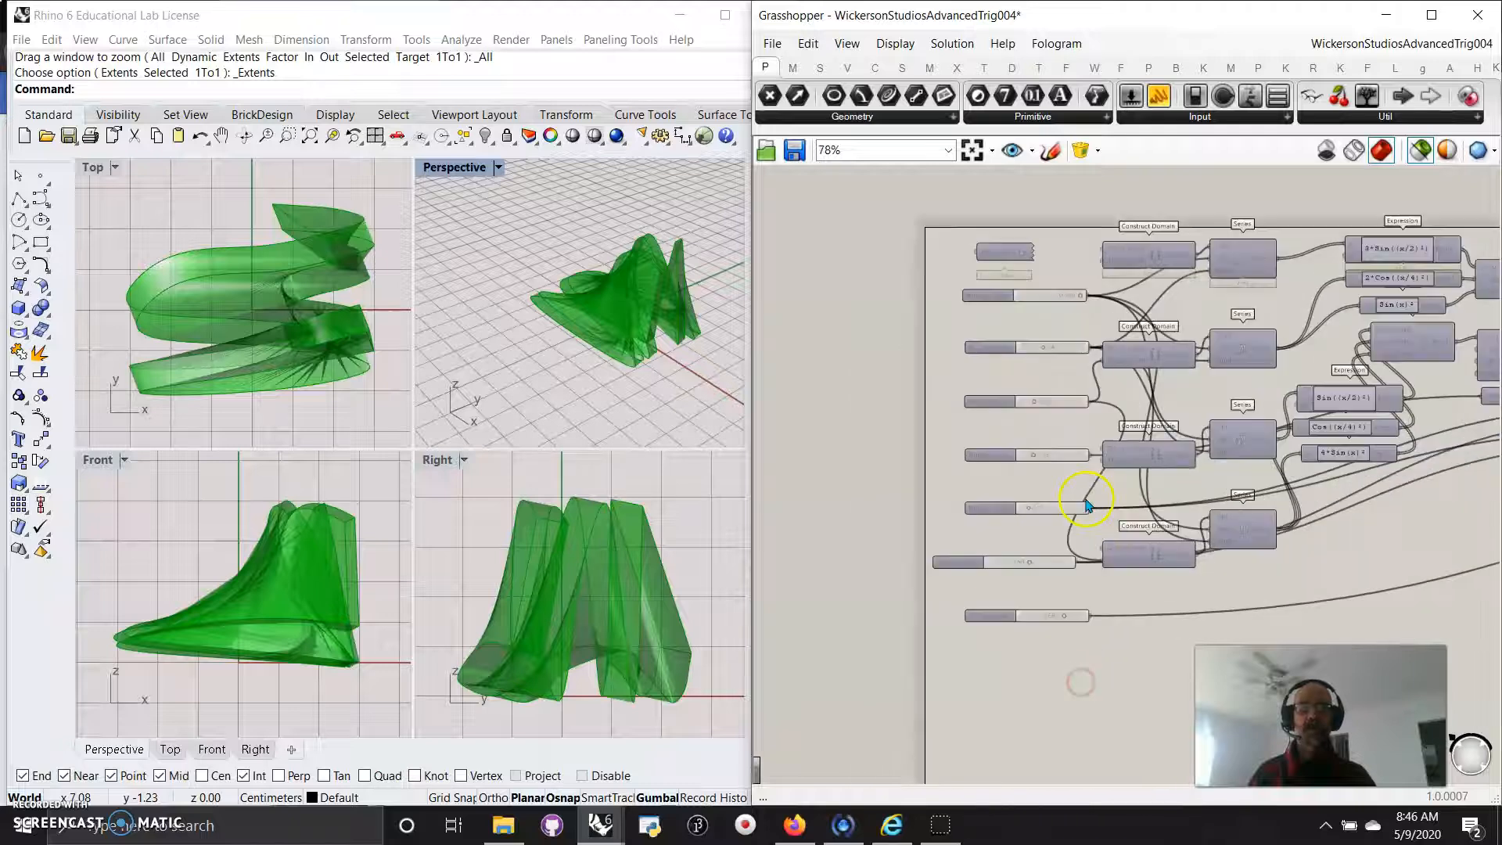
pyautogui.moveTo(999, 513); pyautogui.dragTo(974, 753, button='right')
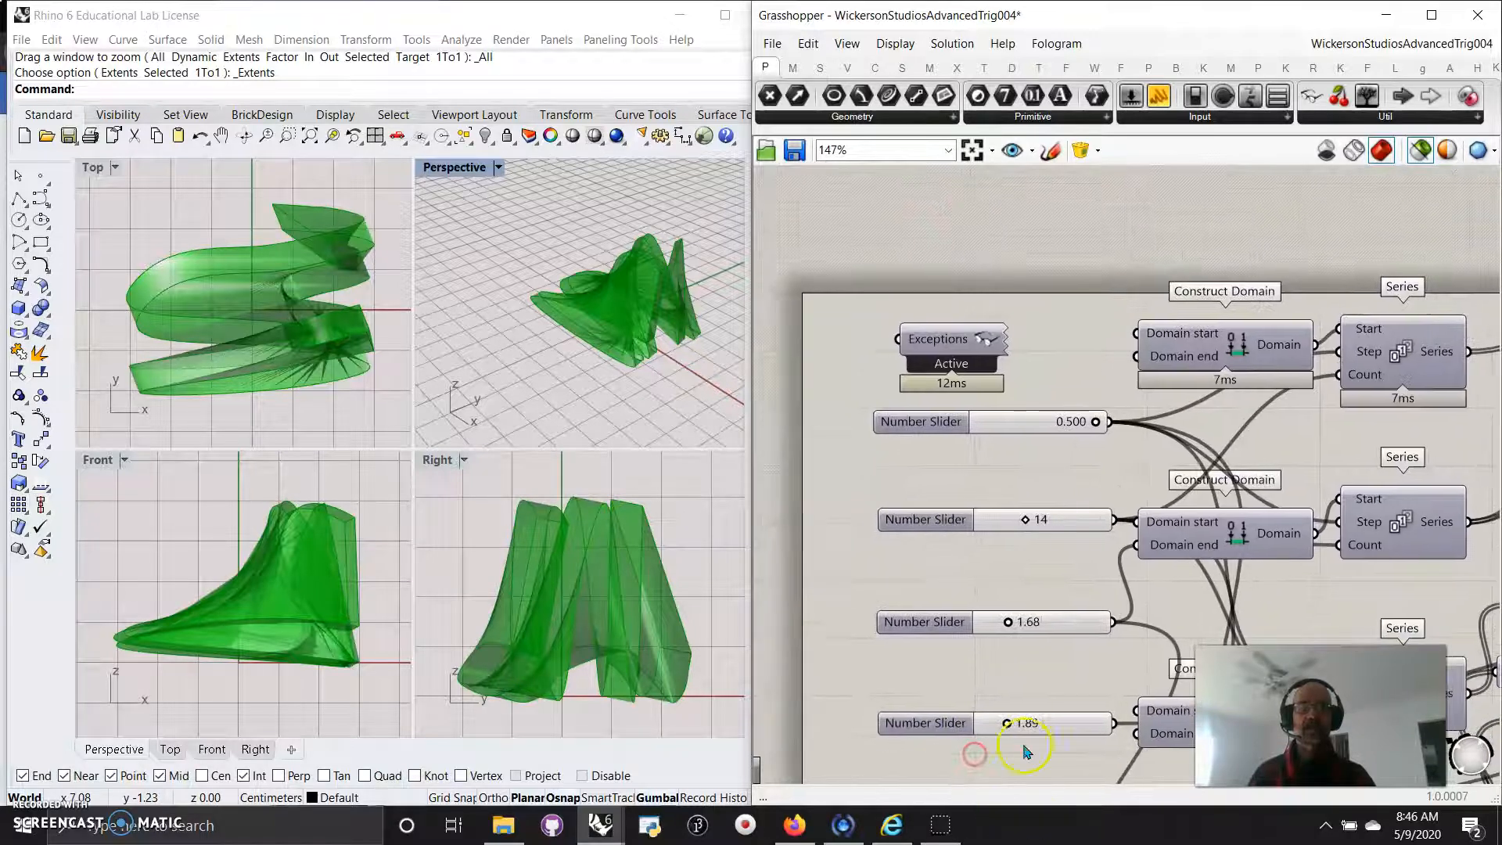
pyautogui.scroll(4, 995, 483)
pyautogui.moveTo(996, 459); pyautogui.dragTo(997, 334, button='right')
pyautogui.moveTo(1194, 235); pyautogui.dragTo(1112, 264)
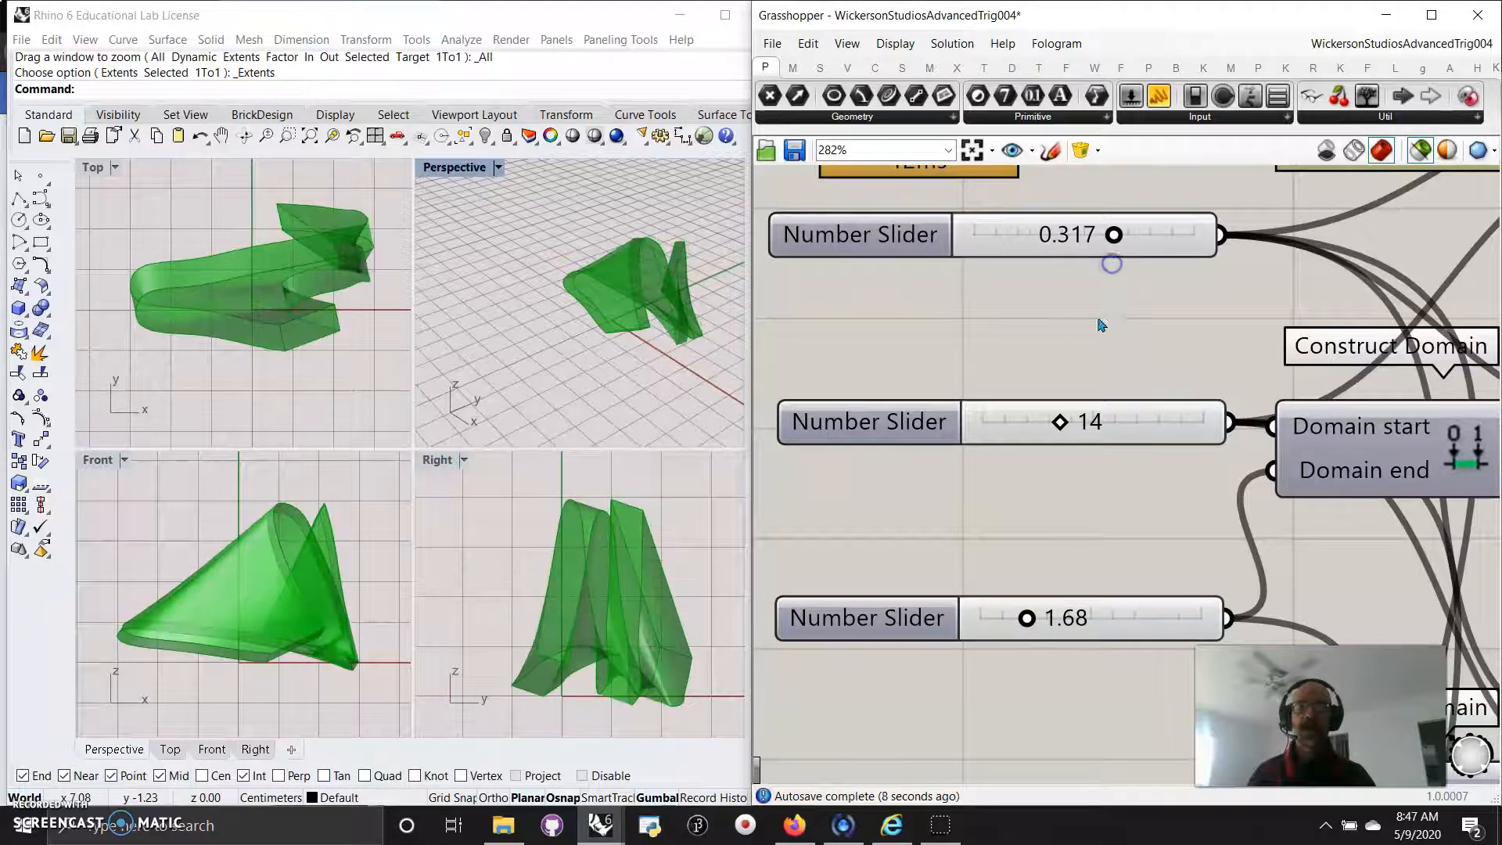
pyautogui.moveTo(1061, 427)
pyautogui.mouseDown()
pyautogui.moveTo(1100, 427)
pyautogui.moveTo(1029, 438)
pyautogui.moveTo(1045, 441)
pyautogui.mouseUp()
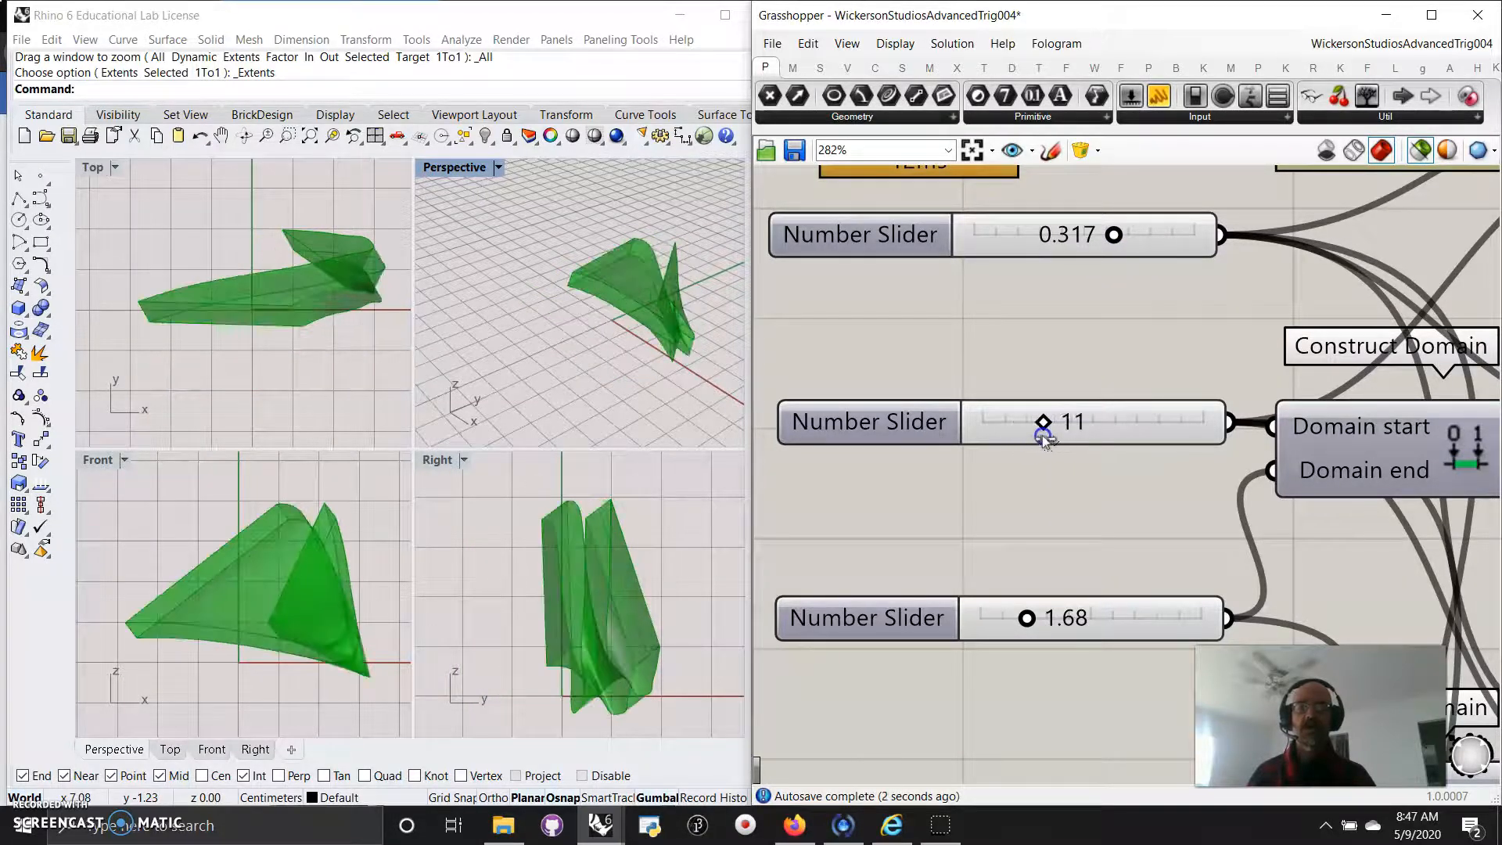
pyautogui.moveTo(1113, 237)
pyautogui.mouseDown()
pyautogui.moveTo(1096, 237)
pyautogui.moveTo(1128, 239)
pyautogui.mouseUp()
# Set the third number slider to 1.79 and the fourth to 1.50
pyautogui.moveTo(1090, 596); pyautogui.dragTo(1100, 306, button='right')
pyautogui.moveTo(1044, 346)
pyautogui.mouseDown()
pyautogui.moveTo(1110, 346)
pyautogui.moveTo(1047, 358)
pyautogui.mouseUp()
pyautogui.moveTo(1046, 537)
pyautogui.mouseDown()
pyautogui.moveTo(1064, 537)
pyautogui.moveTo(1029, 540)
pyautogui.mouseUp()
# Set the last three number sliders to 7, 0.39 and 0.138, in order from the fifth slider to the seventh
pyautogui.moveTo(1033, 659); pyautogui.dragTo(1023, 334, button='right')
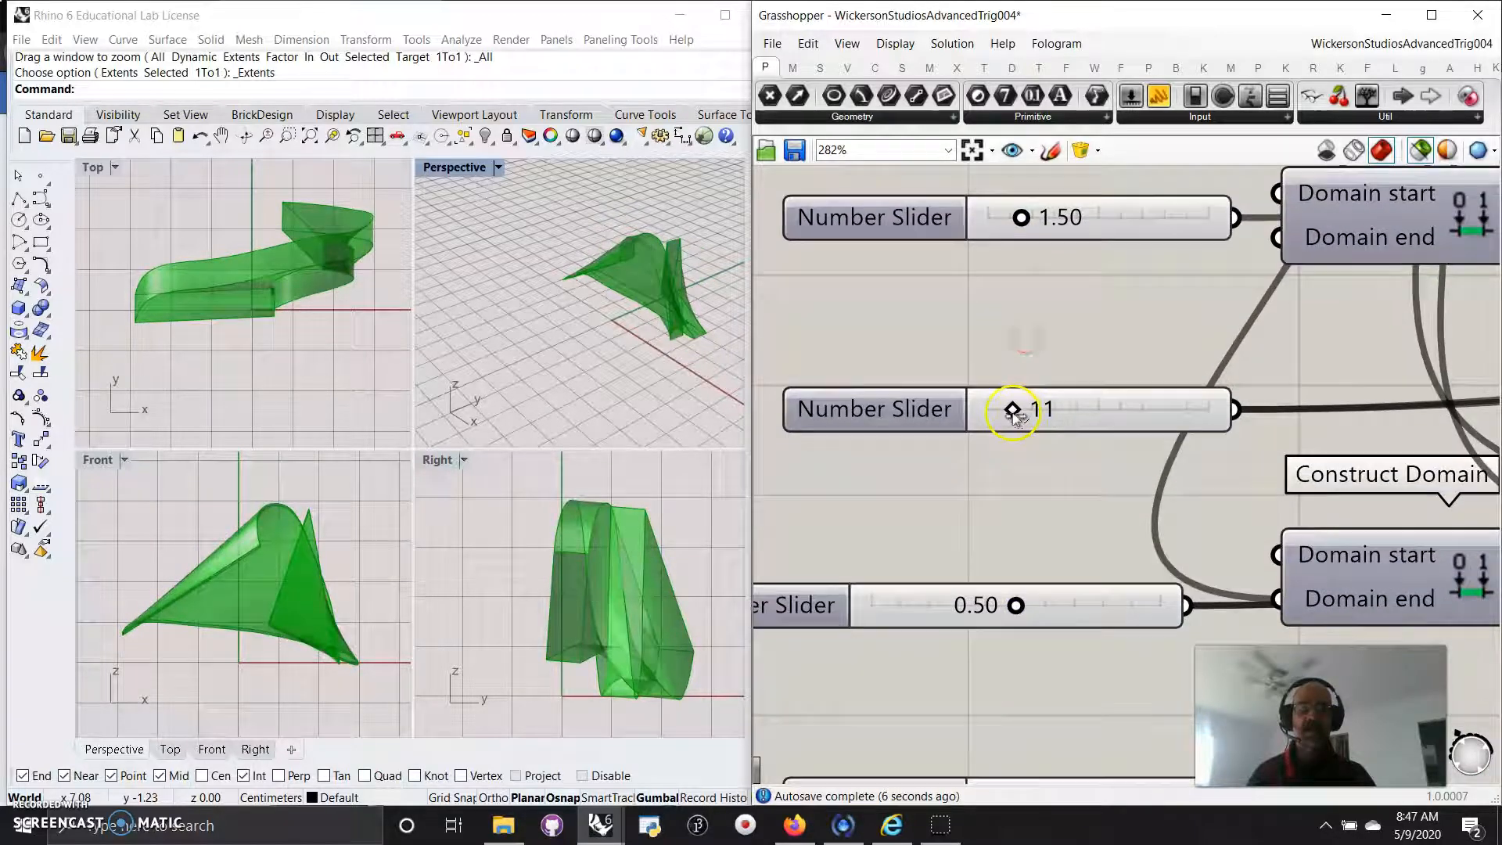
pyautogui.moveTo(1023, 413); pyautogui.dragTo(1005, 409)
pyautogui.moveTo(1005, 409); pyautogui.dragTo(1067, 382, button='right')
pyautogui.moveTo(1001, 386); pyautogui.dragTo(967, 398)
pyautogui.moveTo(969, 505); pyautogui.dragTo(1073, 347, button='right')
pyautogui.moveTo(1229, 422); pyautogui.dragTo(1109, 440)
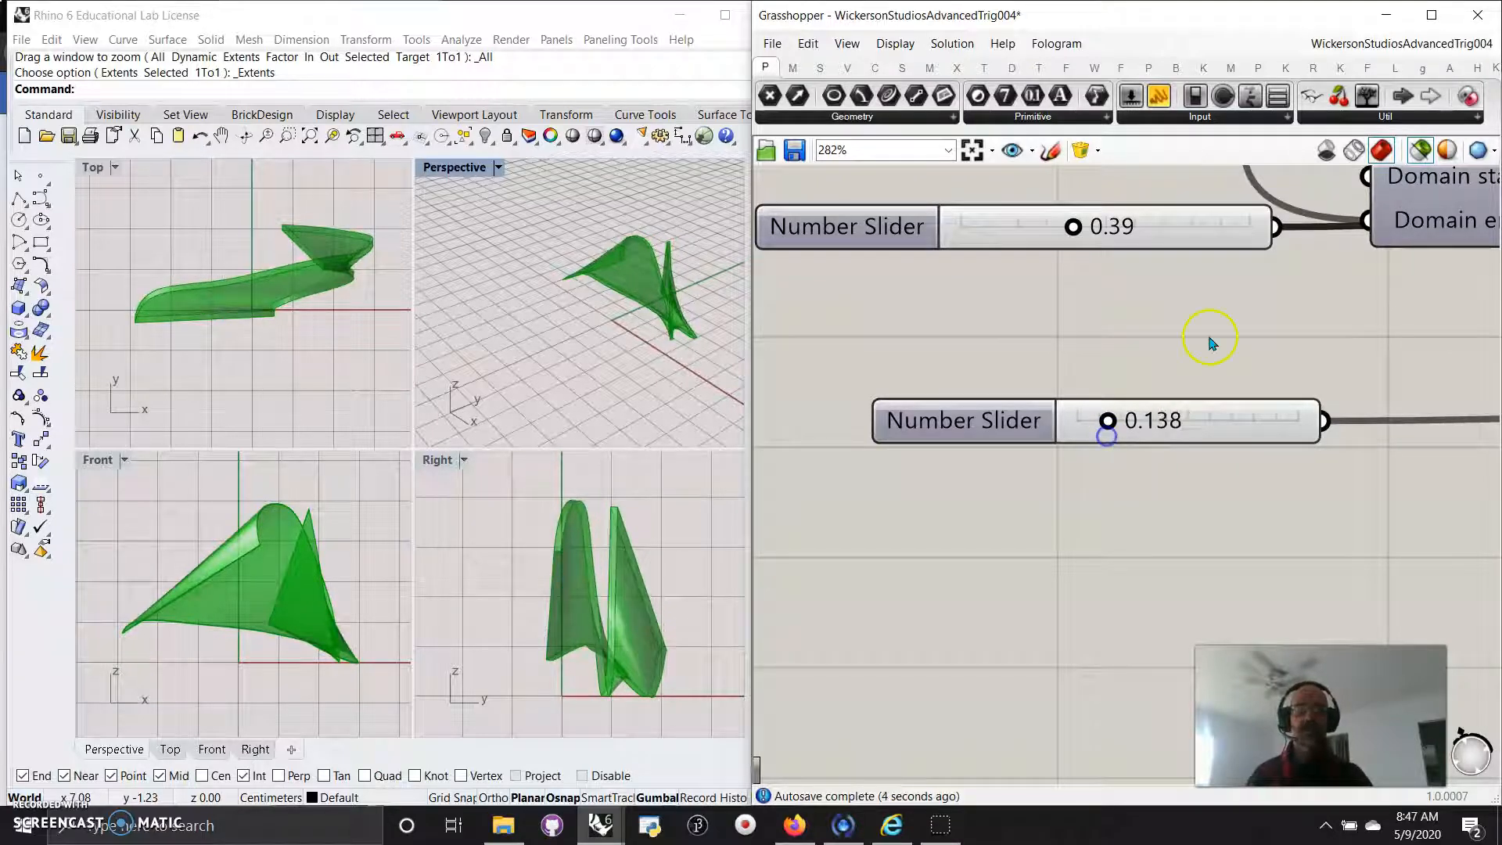
# Move the Construct Point component fed by the lower three expressions down beside their outputs
pyautogui.scroll(-6, 1210, 342)
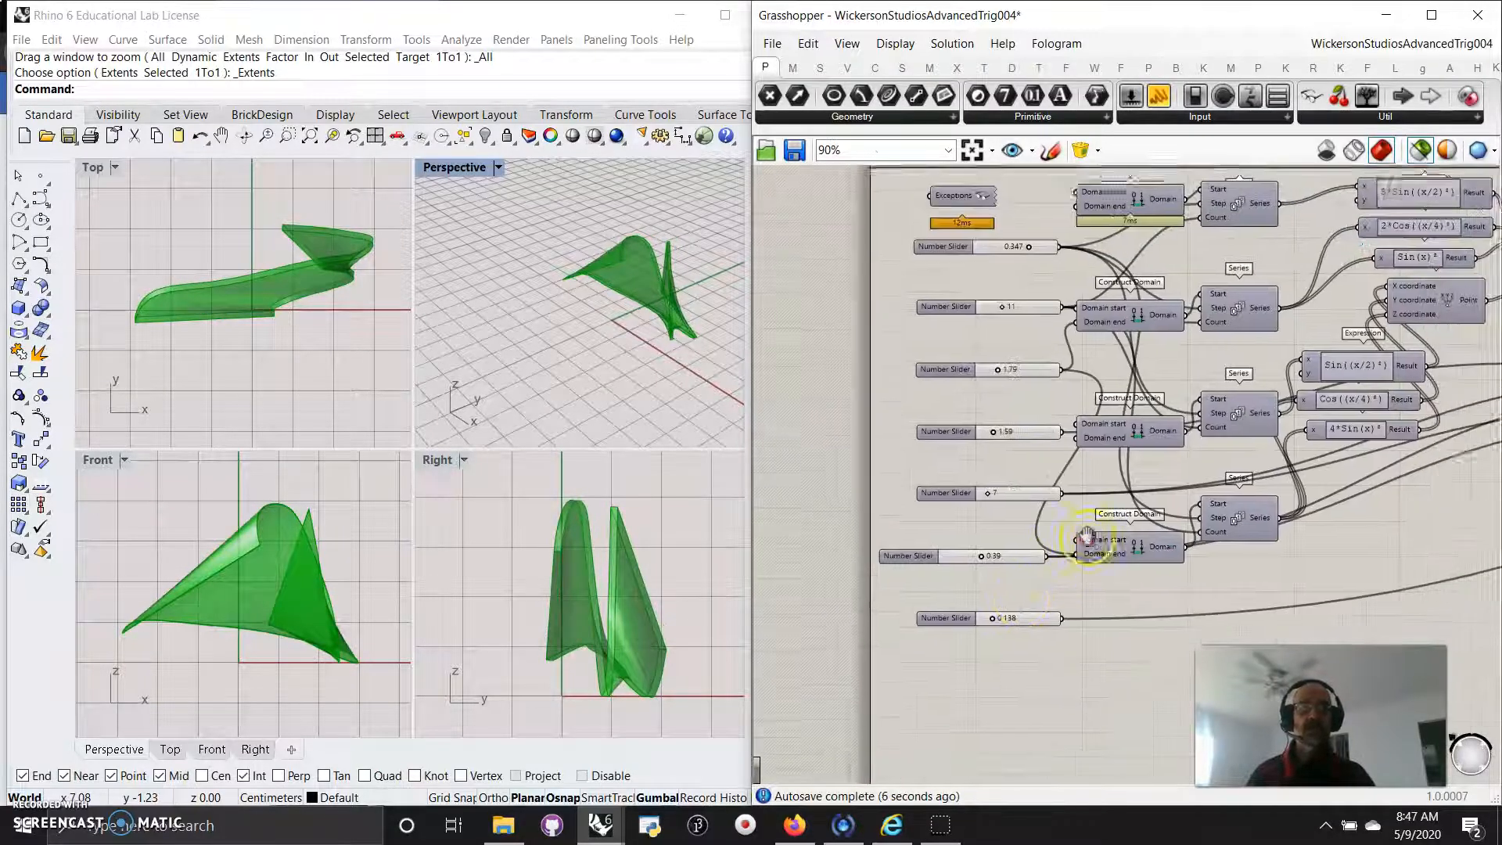
pyautogui.moveTo(1088, 536); pyautogui.dragTo(989, 678, button='right')
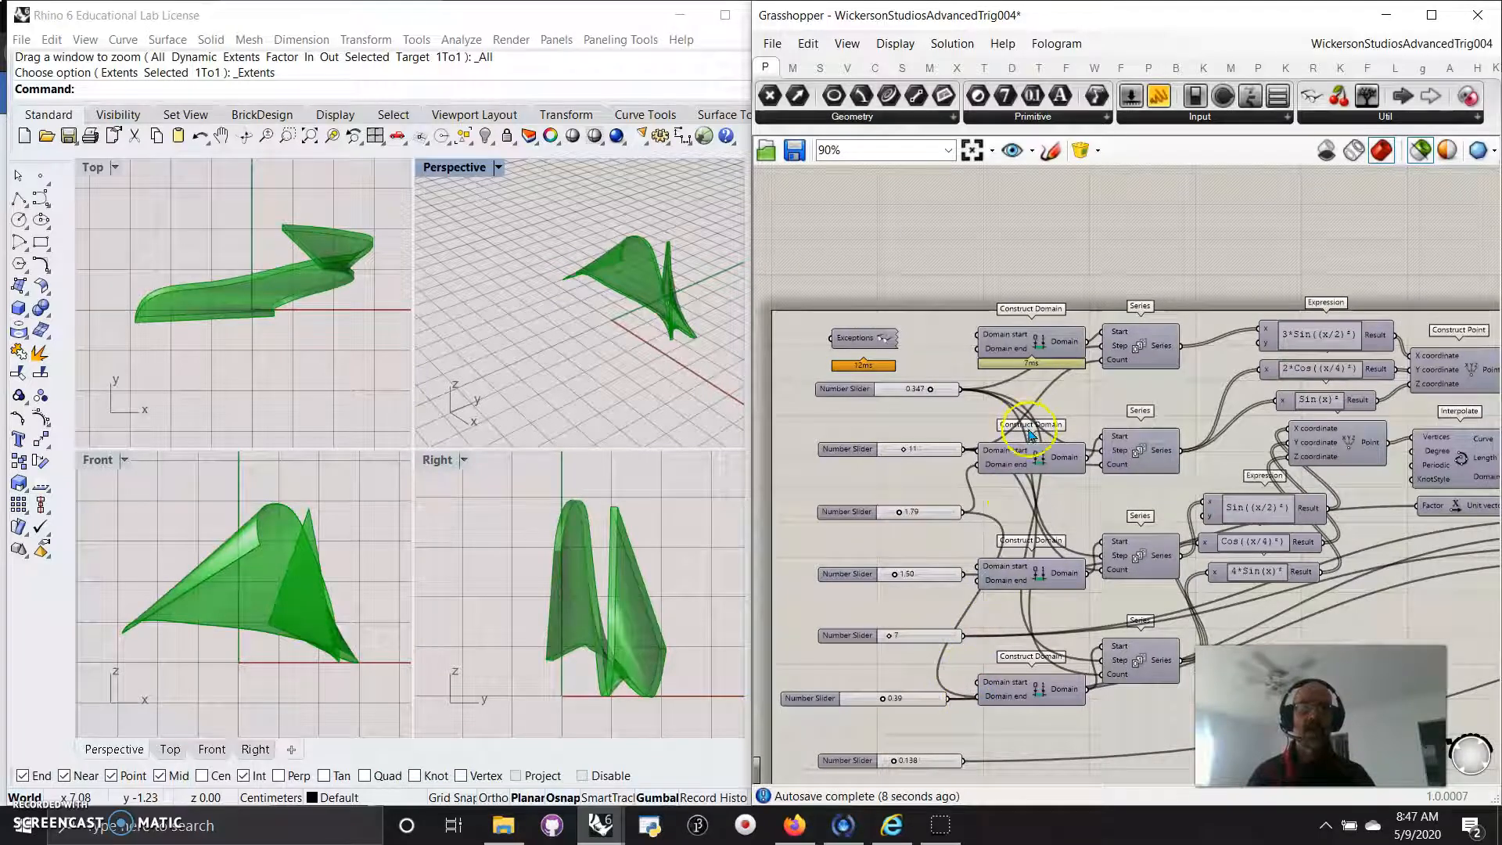
pyautogui.moveTo(1153, 758); pyautogui.dragTo(1073, 731, button='right')
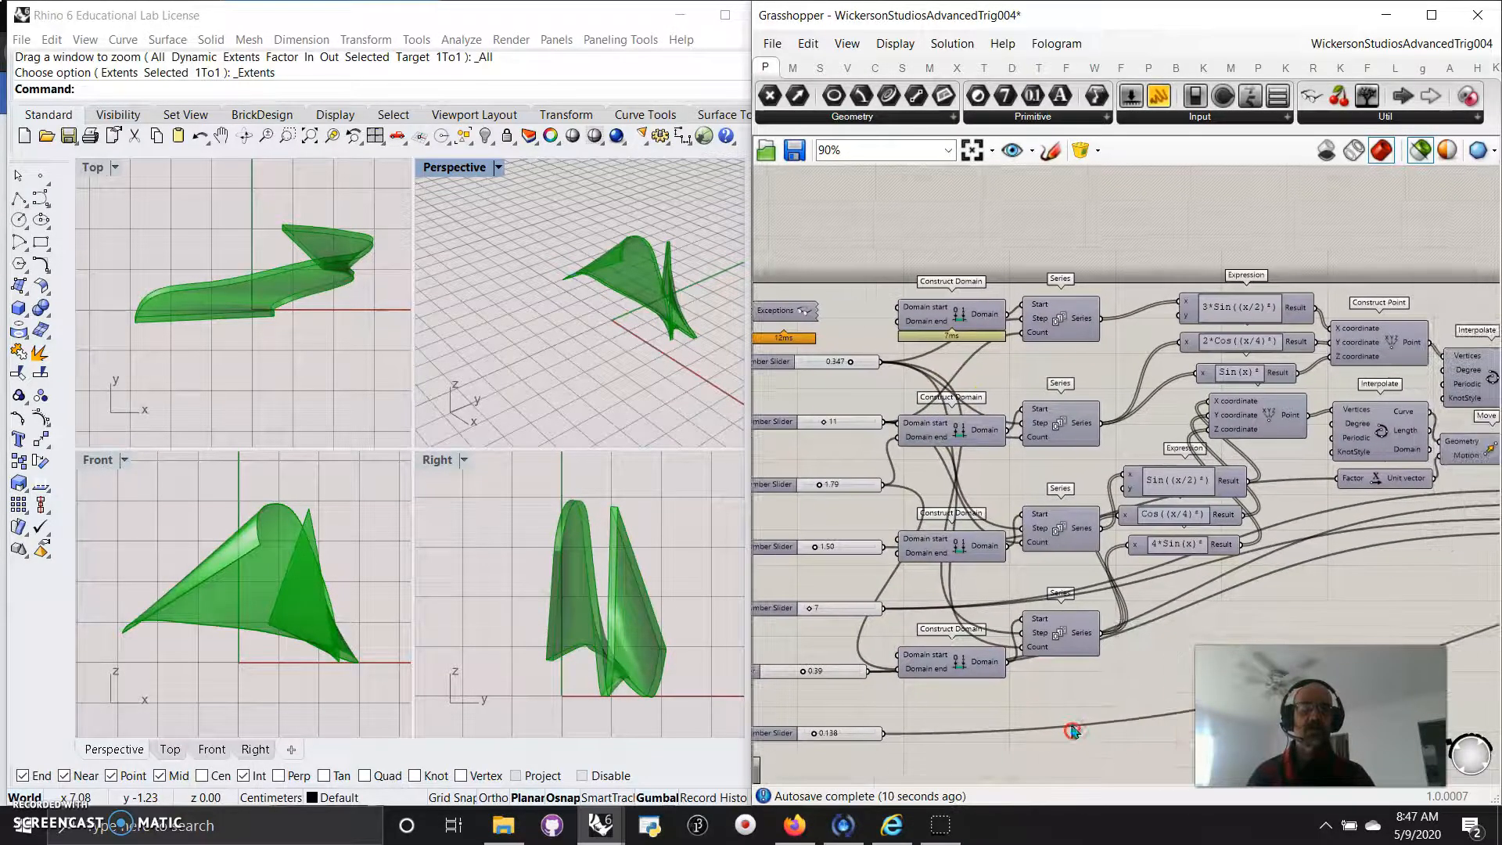
pyautogui.moveTo(1303, 611); pyautogui.dragTo(1099, 643, button='right')
pyautogui.moveTo(991, 670); pyautogui.dragTo(1029, 654, button='right')
pyautogui.scroll(3, 1064, 477)
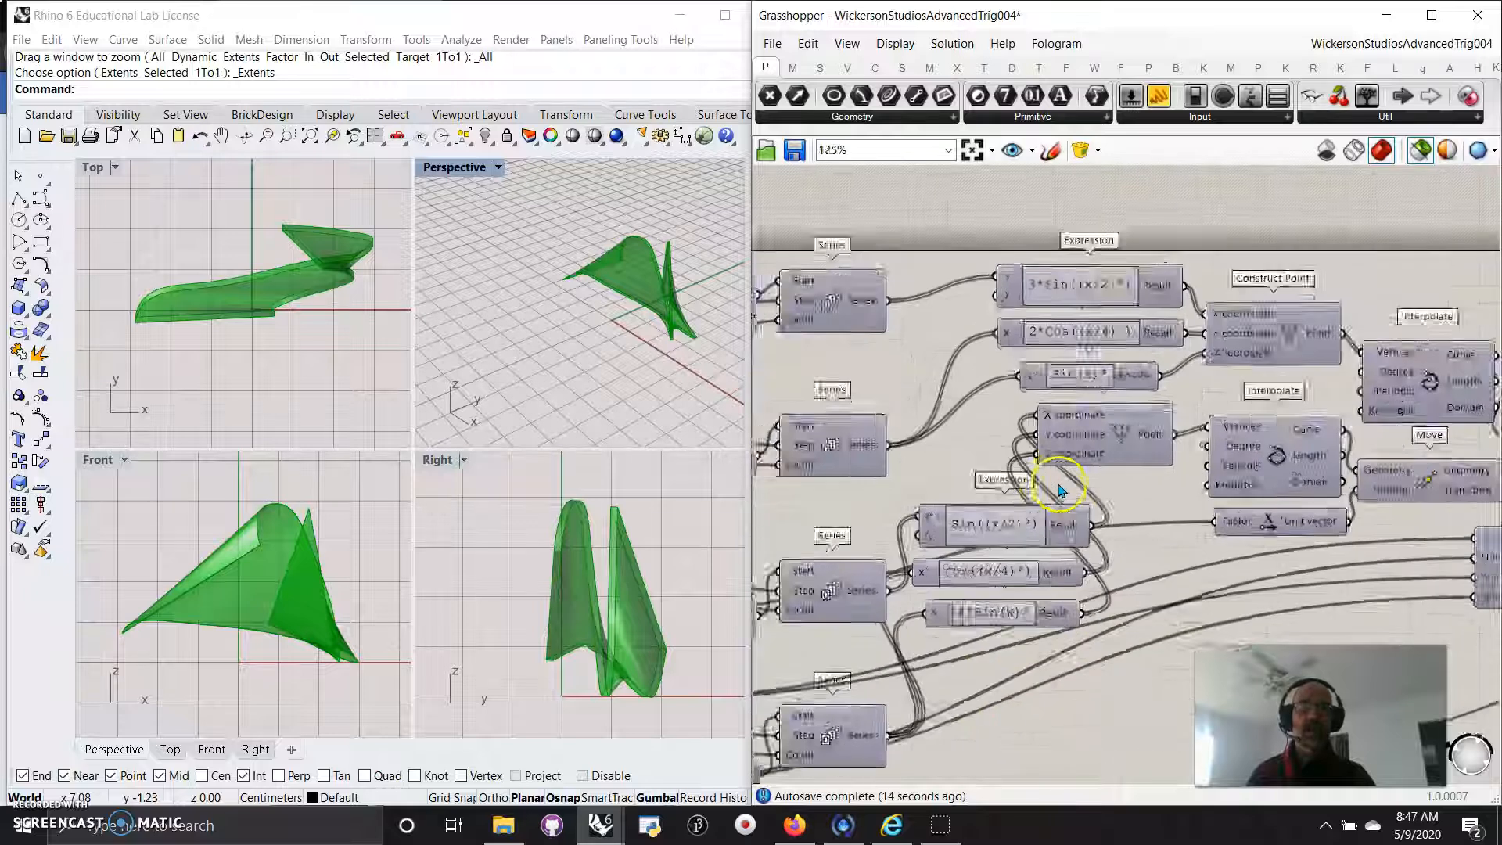
pyautogui.moveTo(1139, 428); pyautogui.dragTo(1250, 603)
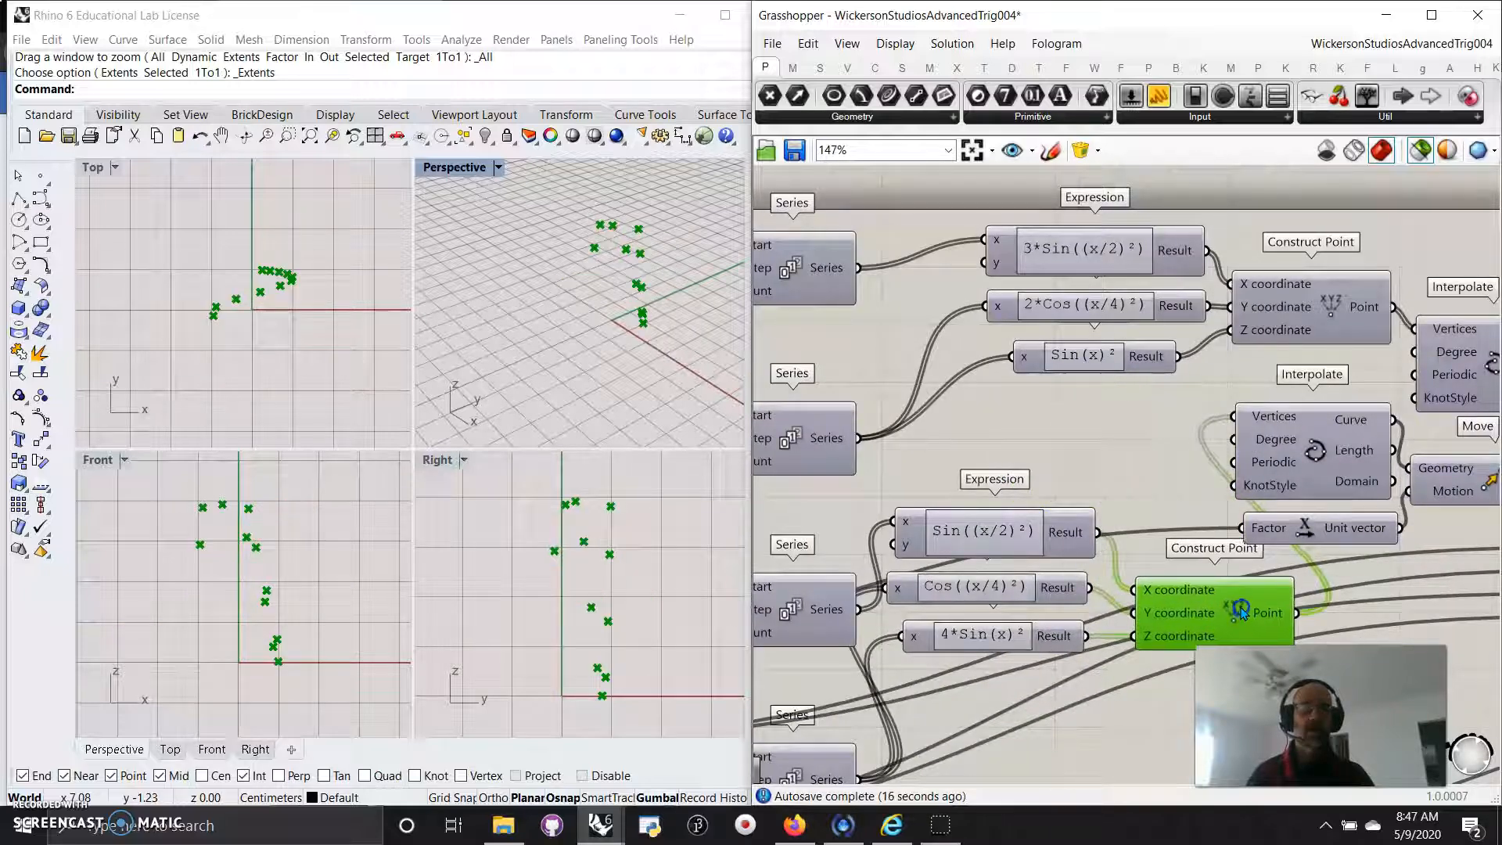
# Shift the three upper Expression components away from their Construct Point to line up with the lower three, and select the lower group
pyautogui.moveTo(1118, 419); pyautogui.dragTo(1065, 205)
pyautogui.moveTo(1070, 270); pyautogui.dragTo(992, 278)
pyautogui.click(1027, 612)
pyautogui.moveTo(1016, 724); pyautogui.dragTo(994, 533)
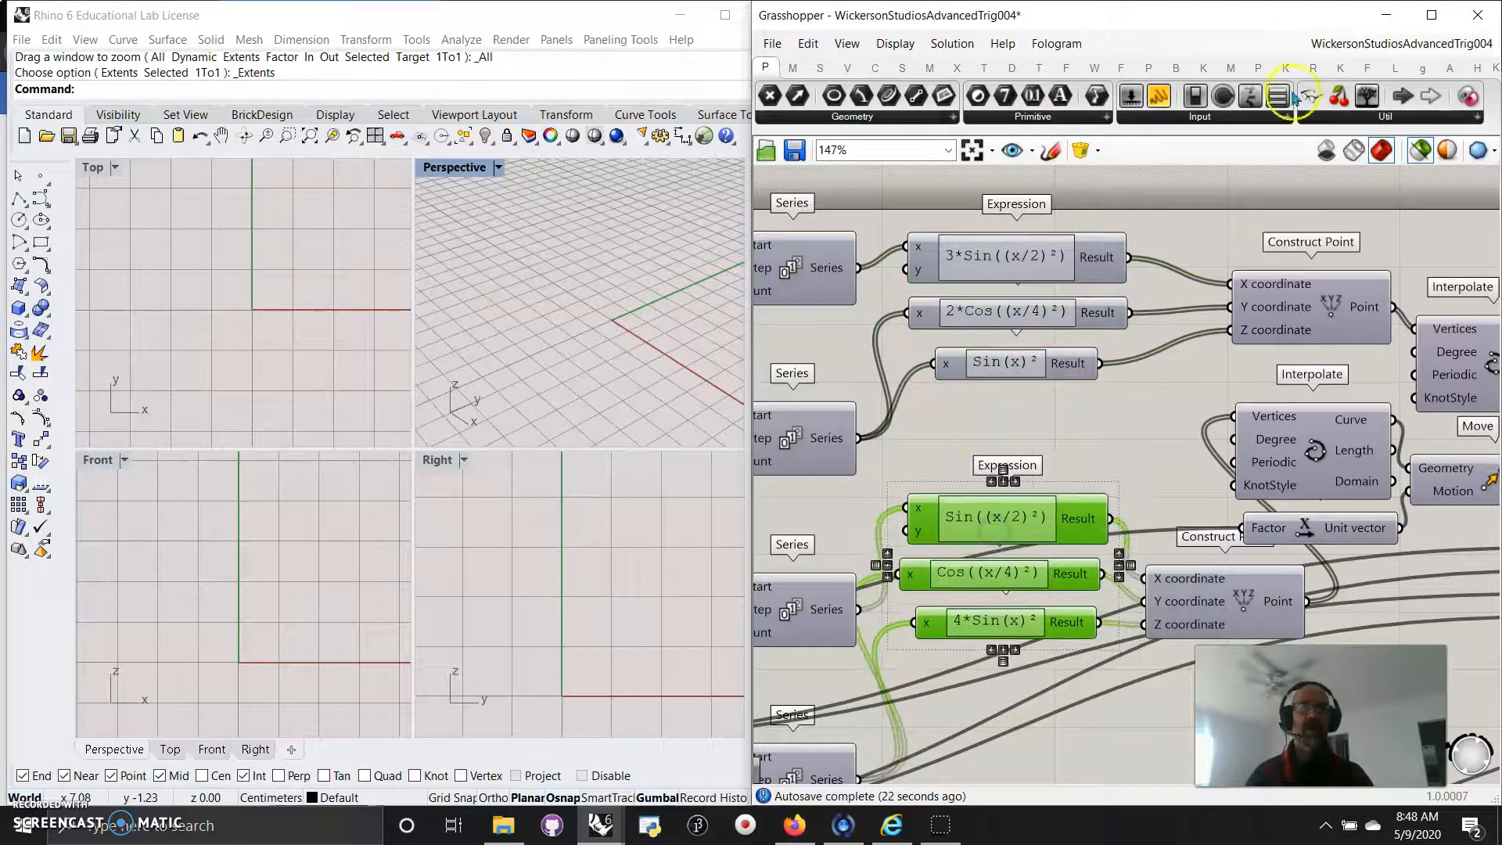
# Place a new Expression component between the two expression groups and open the function list from its Expression Designer
pyautogui.click(804, 72)
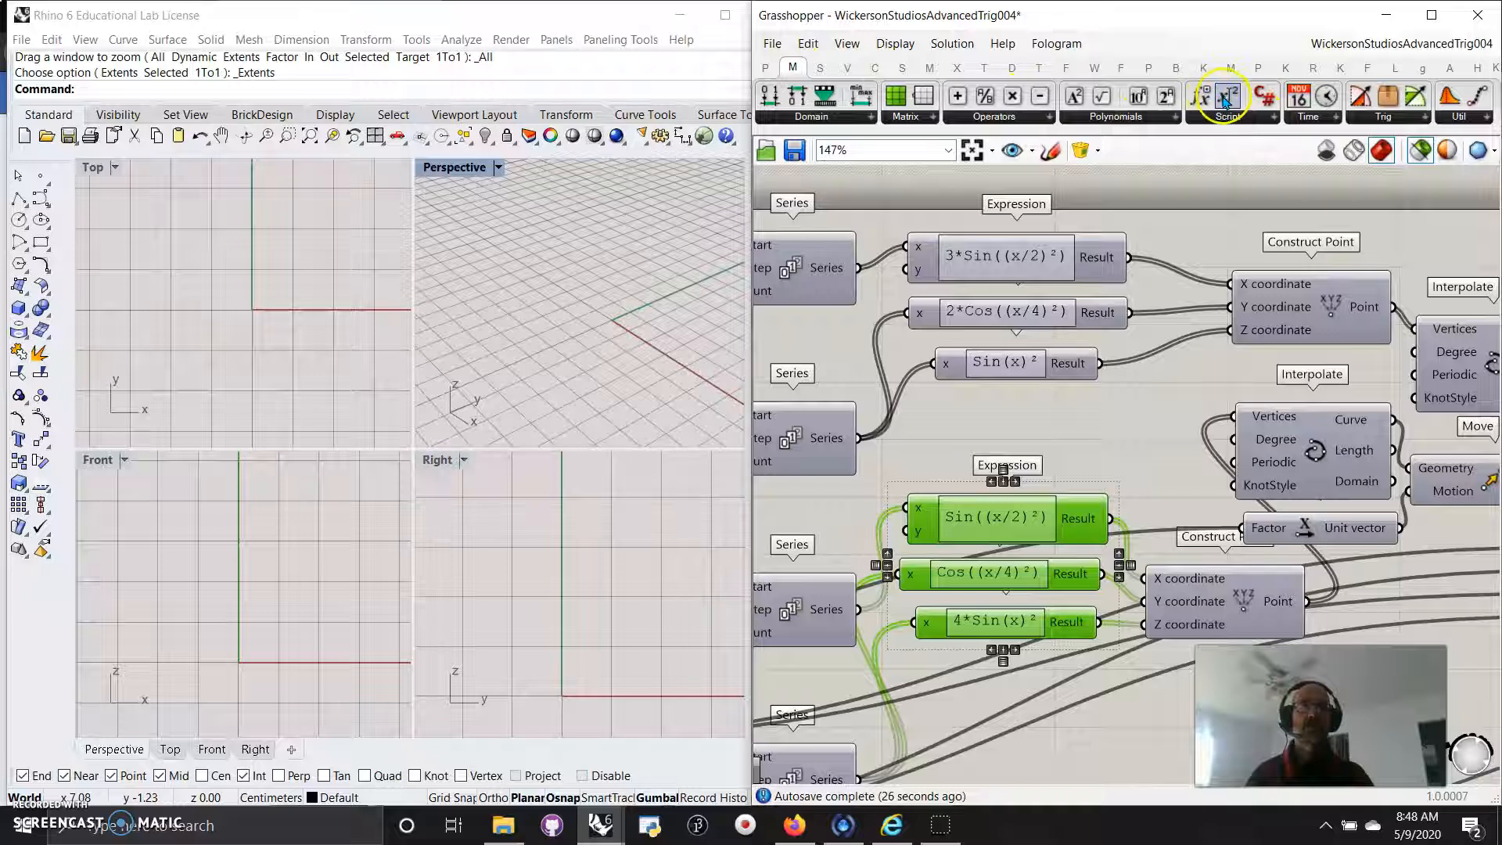
pyautogui.moveTo(1226, 97); pyautogui.dragTo(1023, 435)
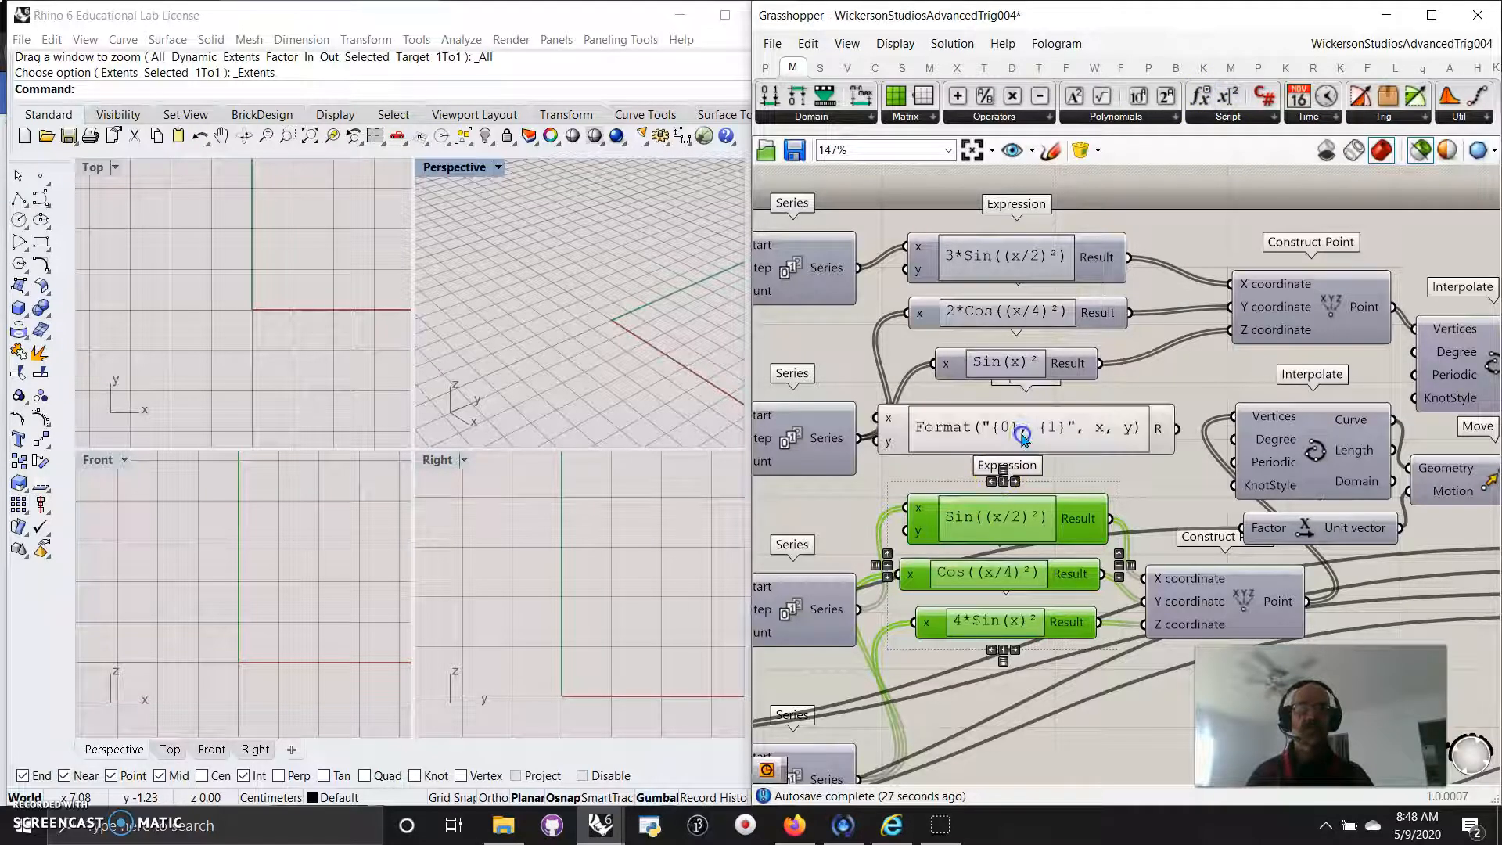
pyautogui.doubleClick(1065, 438)
pyautogui.click(1406, 305)
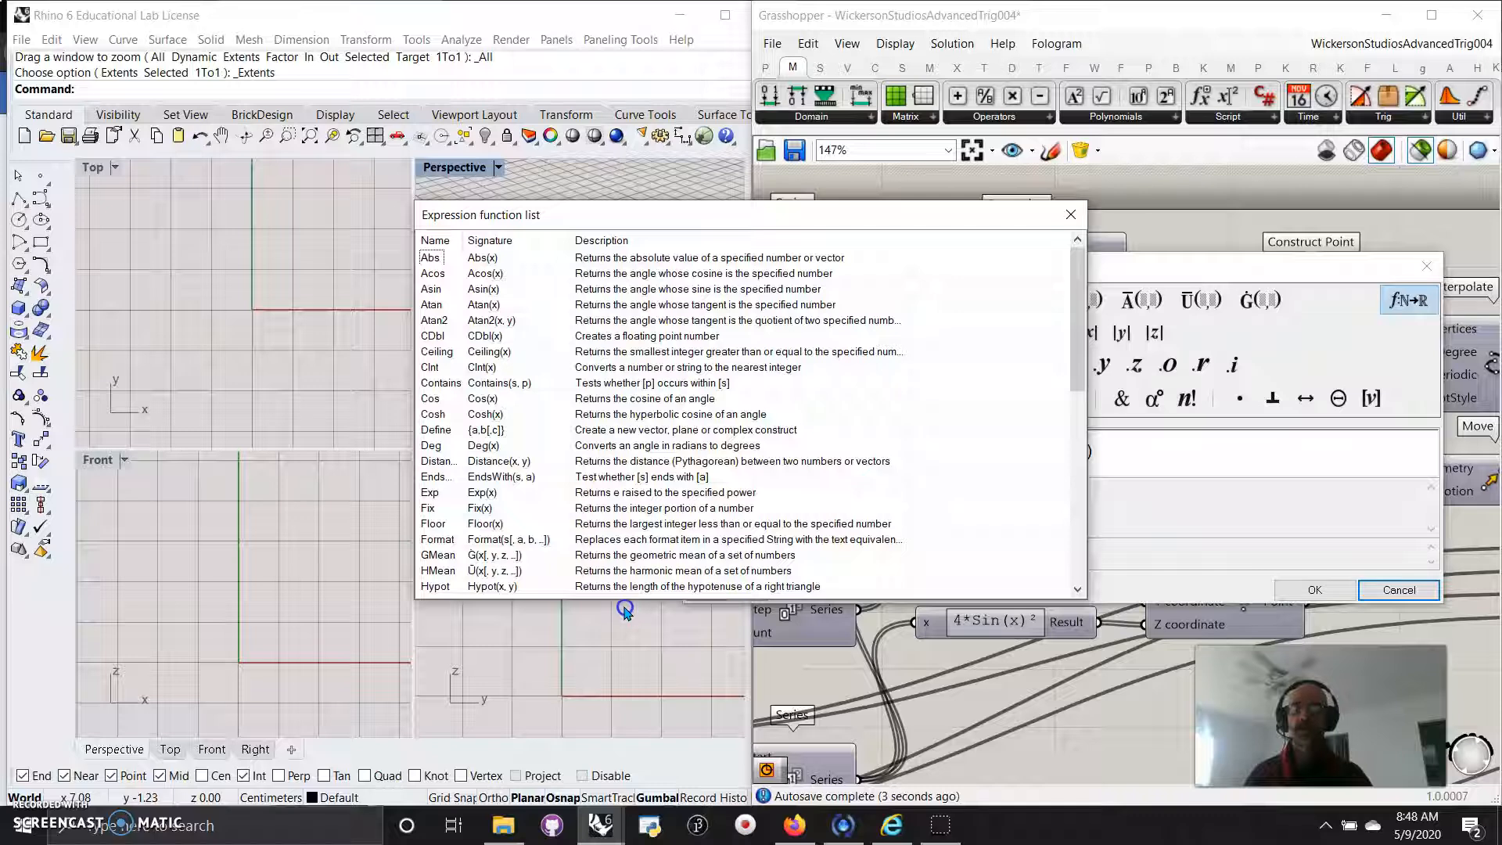
# Close the function list and Expression Designer without changes, and delete the new Format expression component
pyautogui.click(1069, 217)
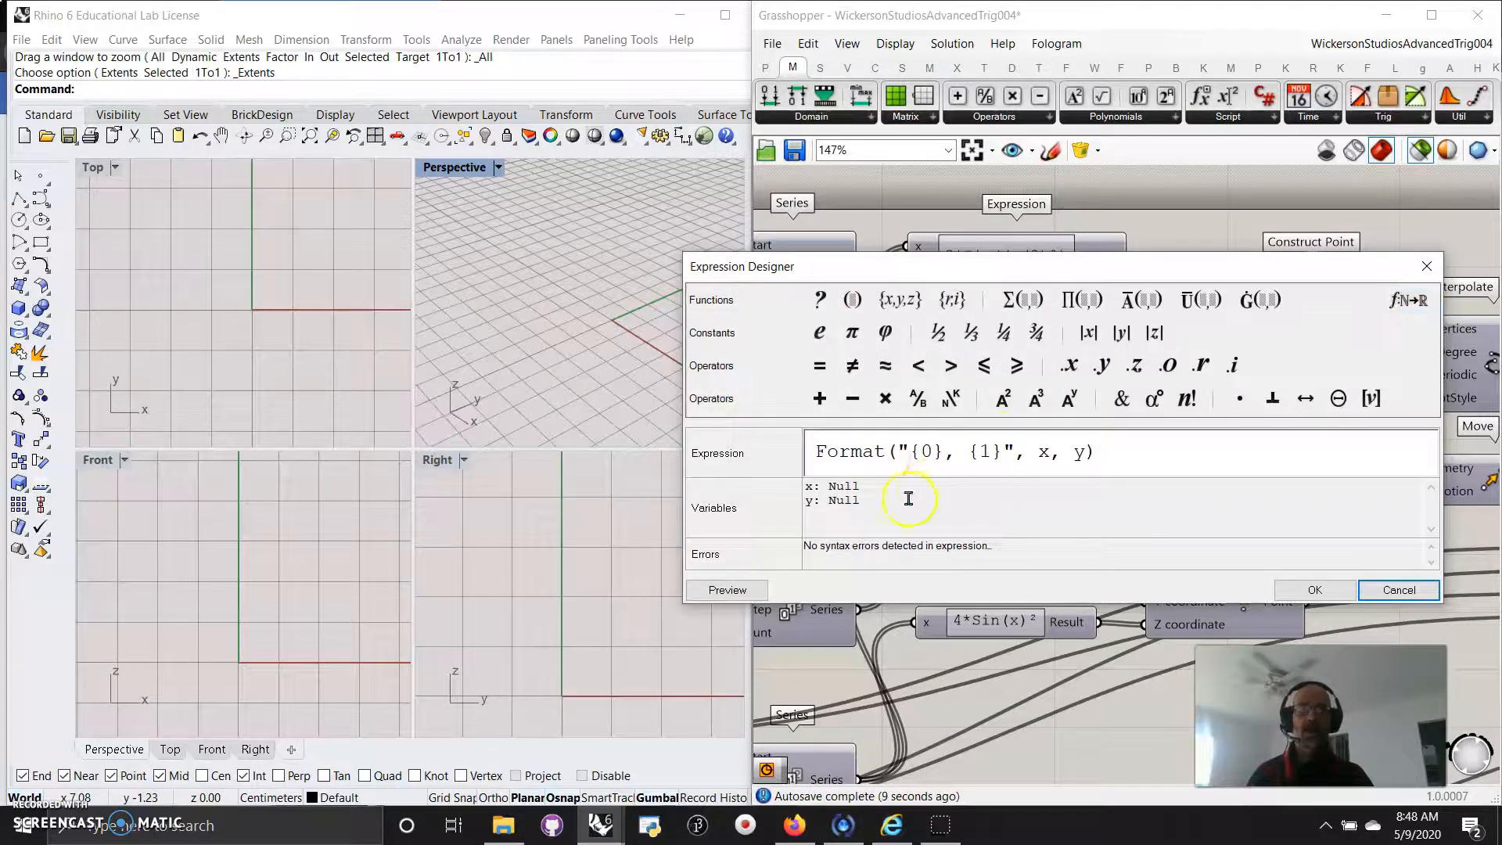
pyautogui.click(1426, 267)
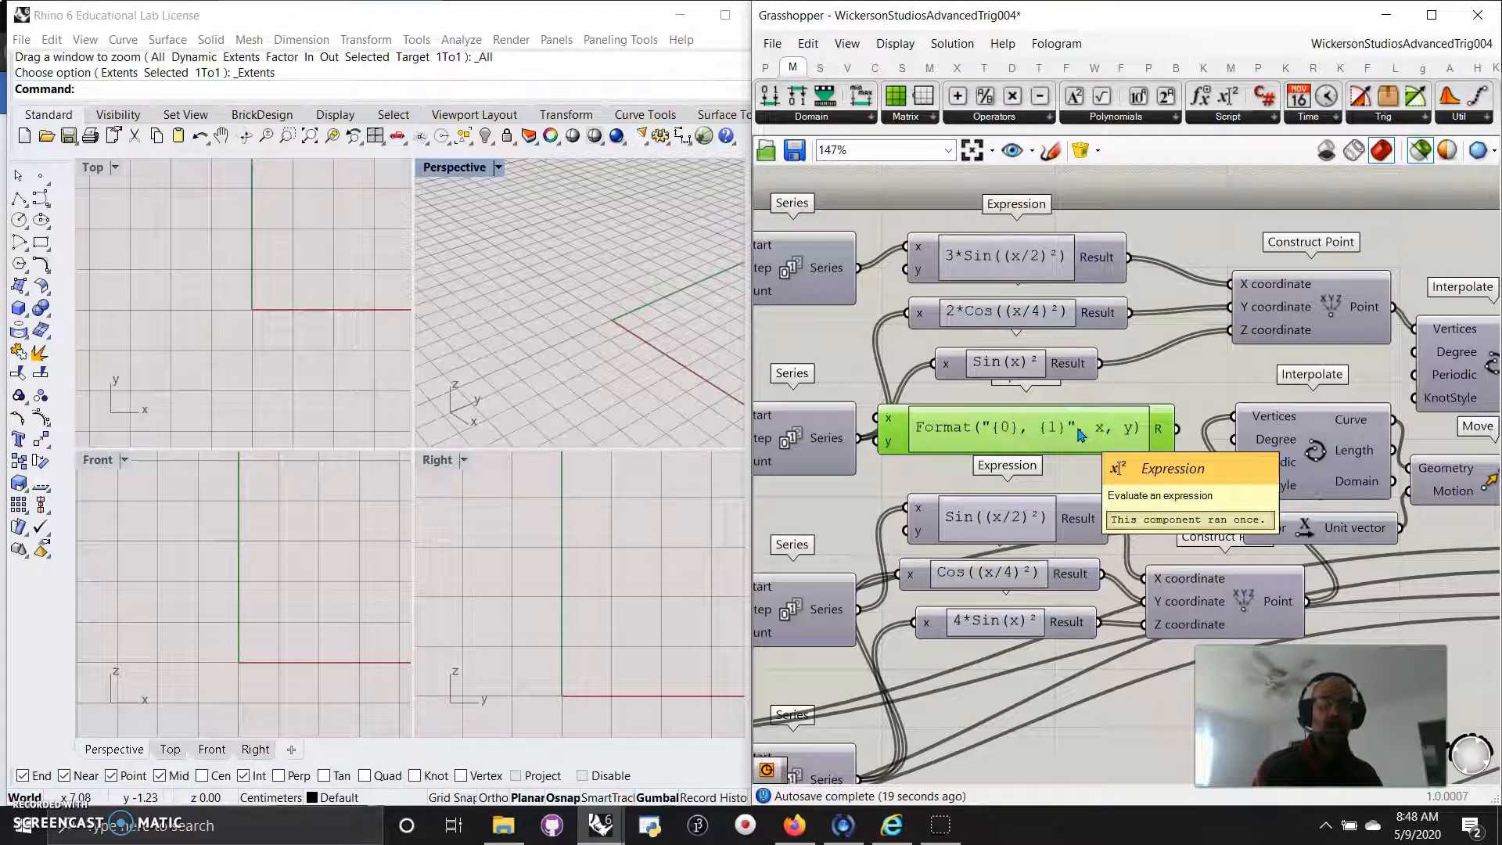
pyautogui.click(1066, 448)
pyautogui.press('Delete')
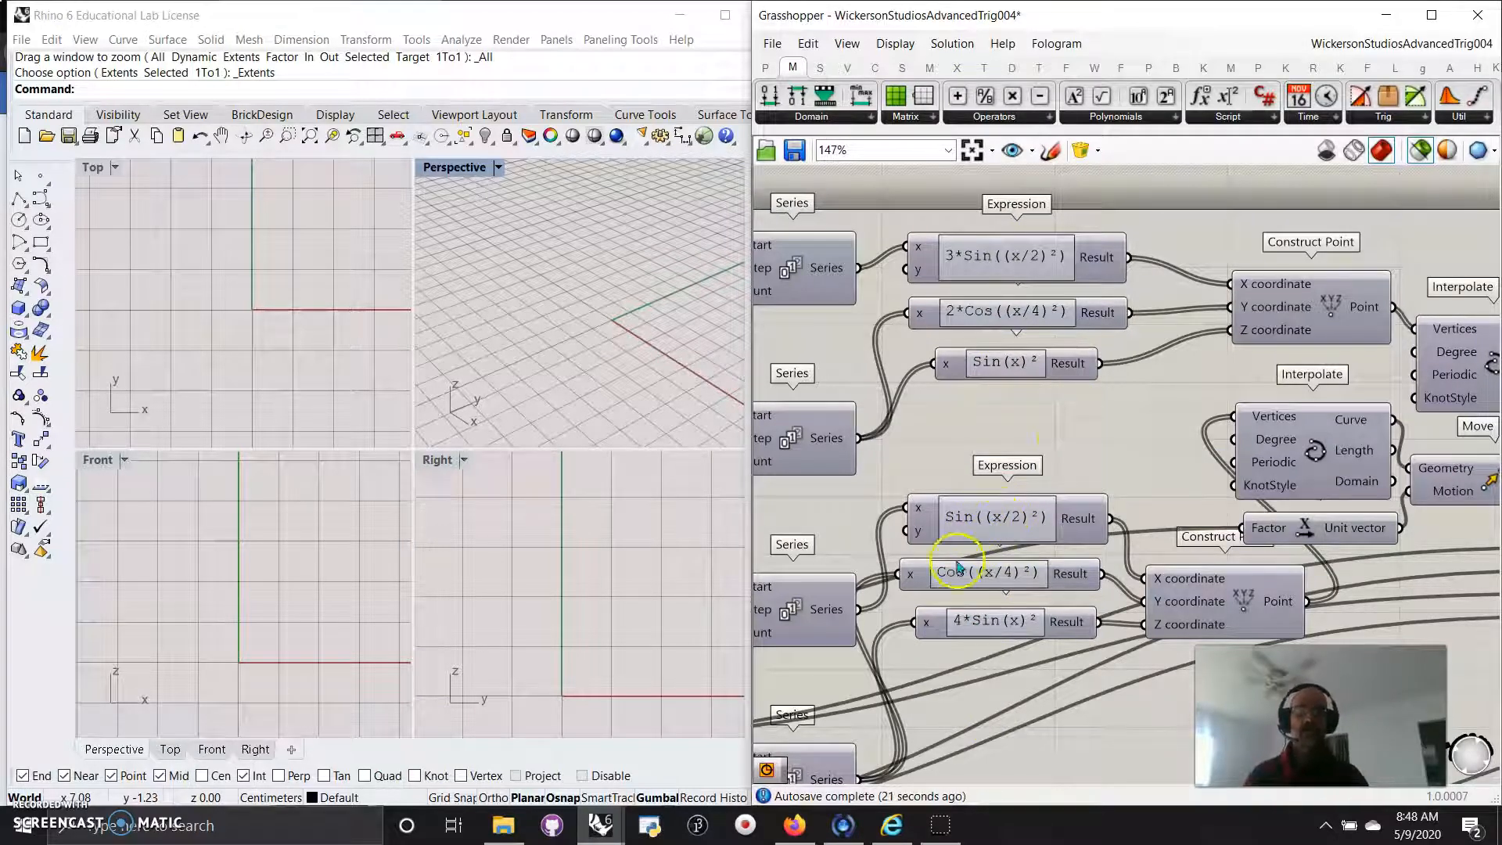
# Set the lower cosine expression to 2*Cos((x/4)²) and turn off the selected-only preview to show the full surface
pyautogui.doubleClick(993, 574)
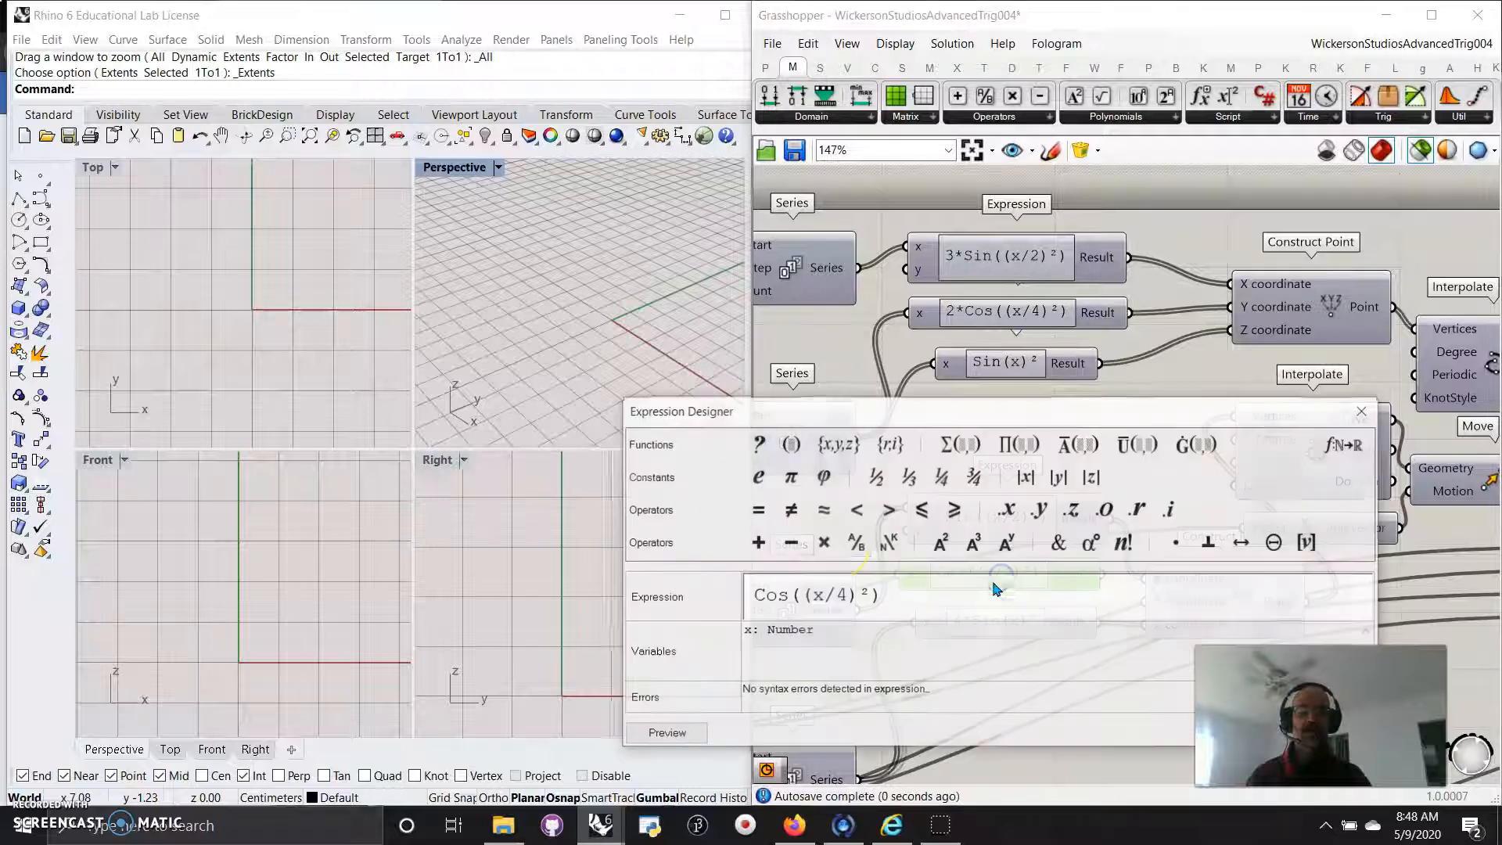
pyautogui.write('2')
pyautogui.click(823, 542)
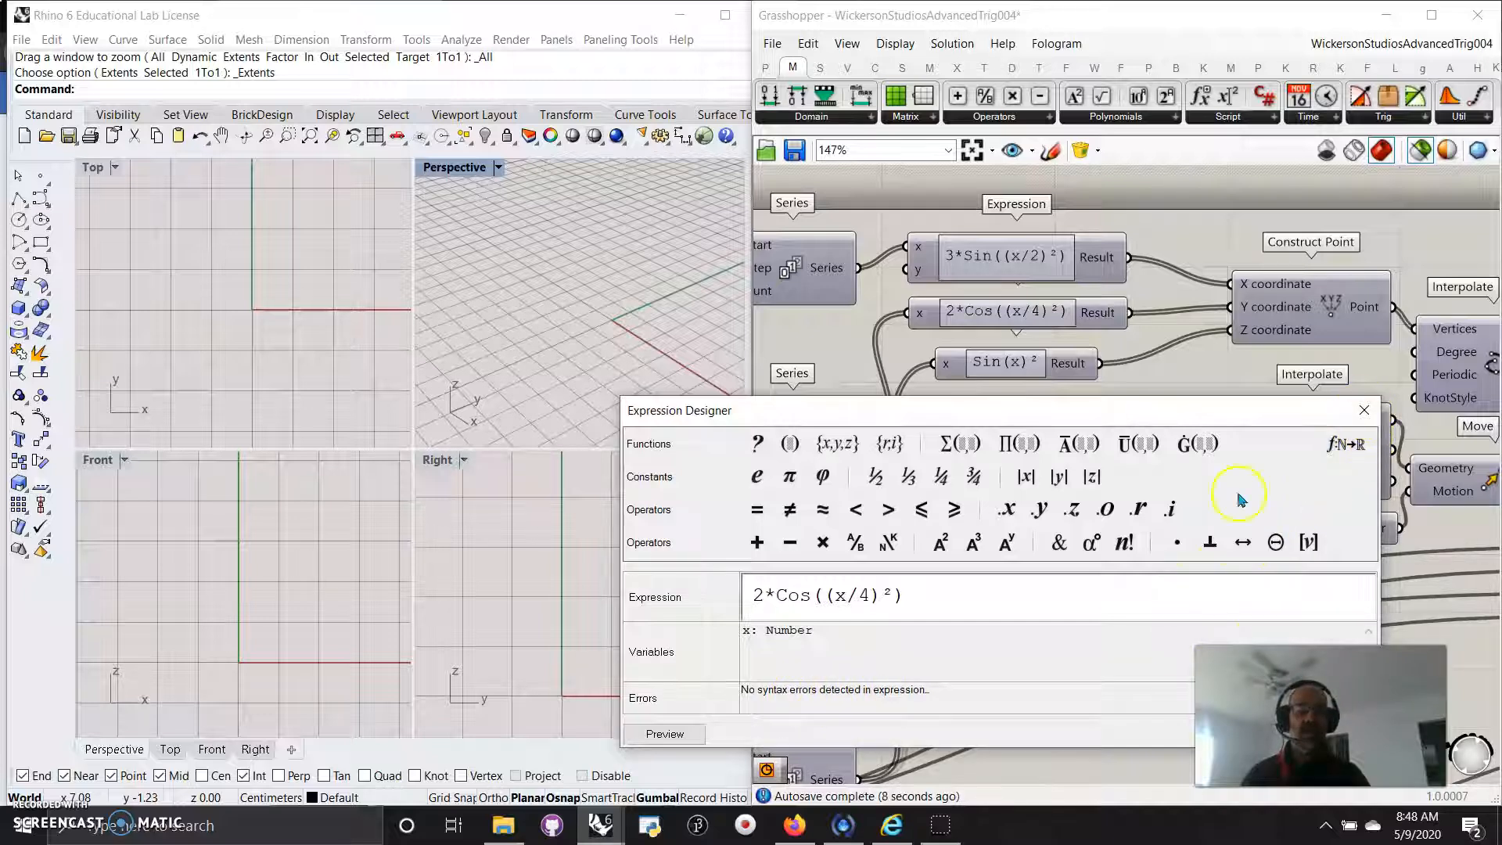
pyautogui.moveTo(1258, 408); pyautogui.dragTo(1250, 245)
pyautogui.click(1240, 575)
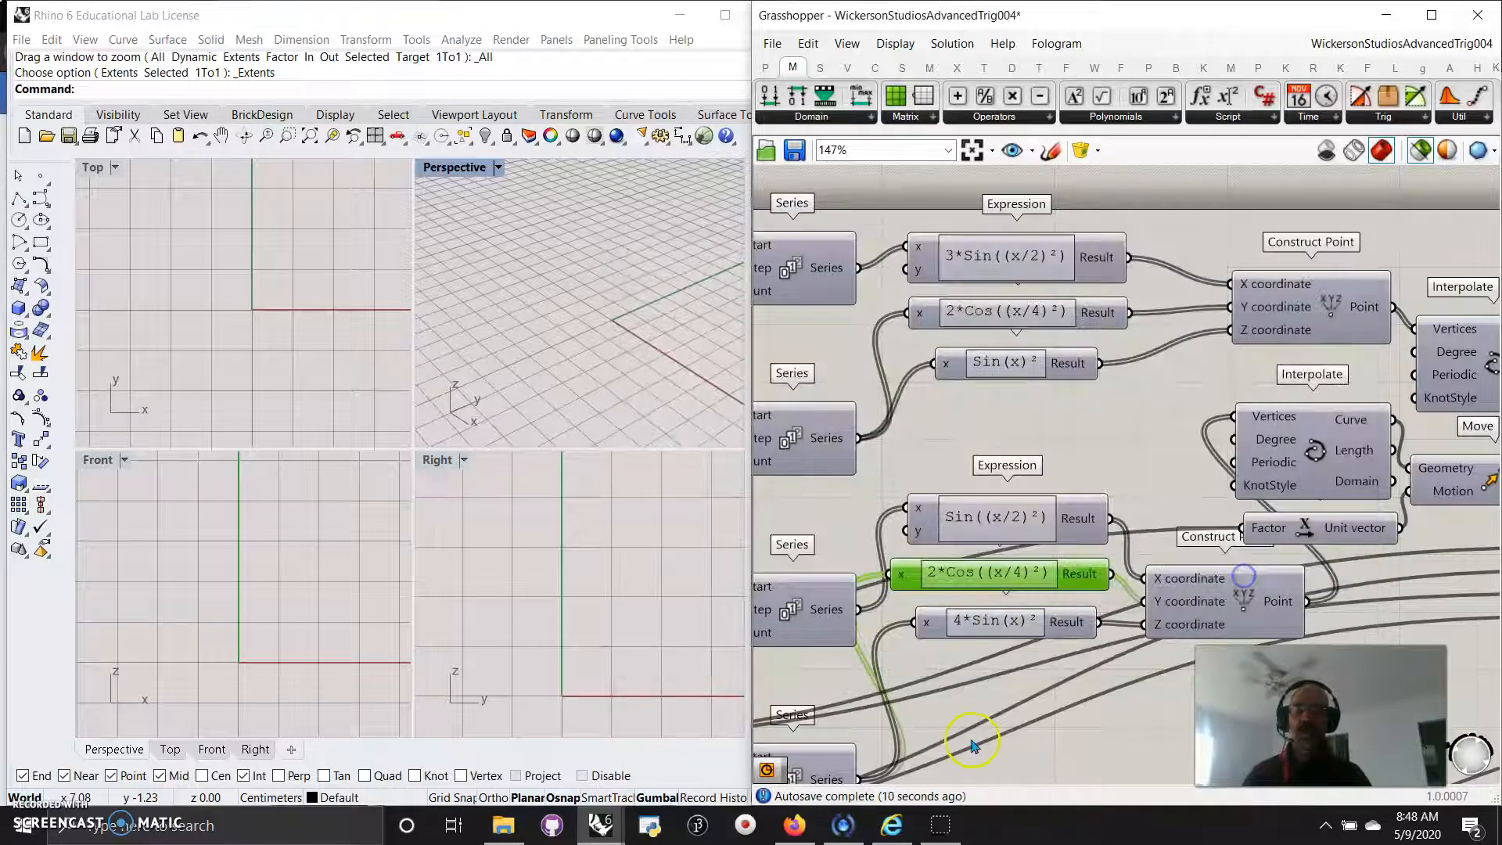
pyautogui.click(1421, 149)
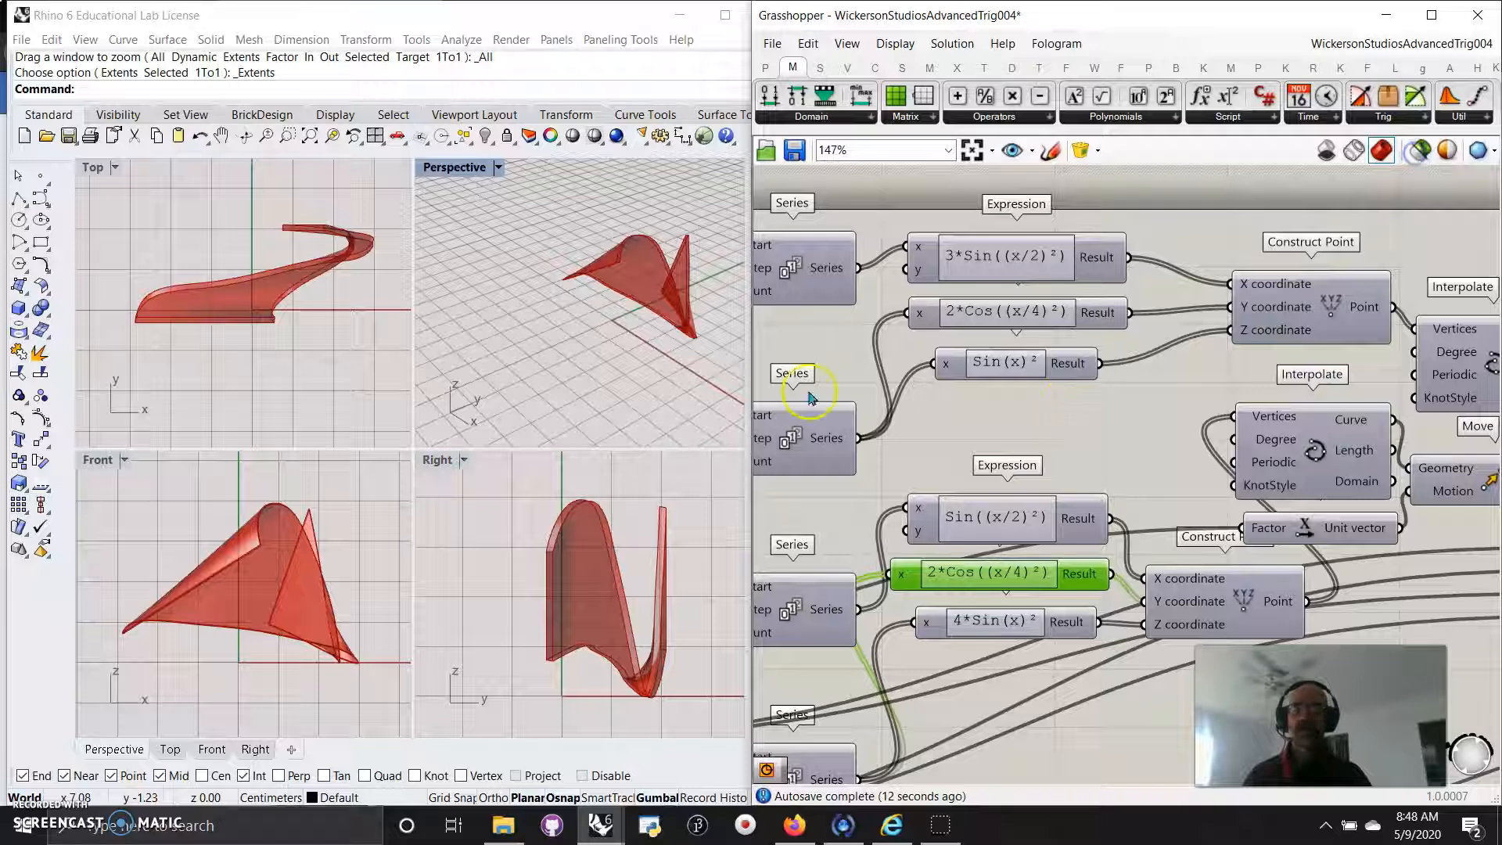
pyautogui.moveTo(632, 358); pyautogui.dragTo(611, 370, button='right')
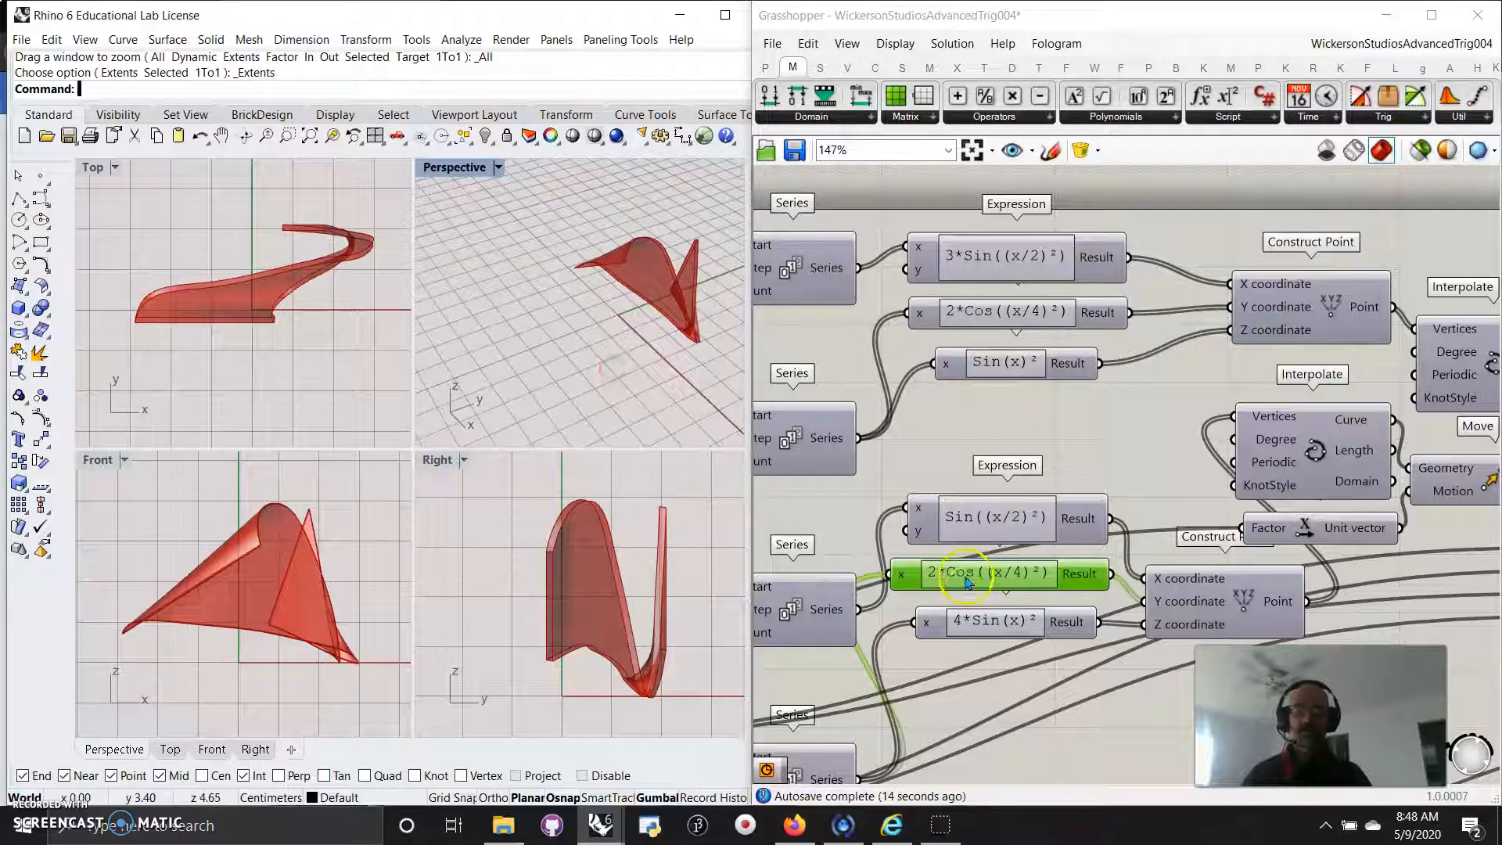
# Restore the lower cosine expression to Cos((x/4)²) by removing its multiplier
pyautogui.hotkey('ctrl', 'z')
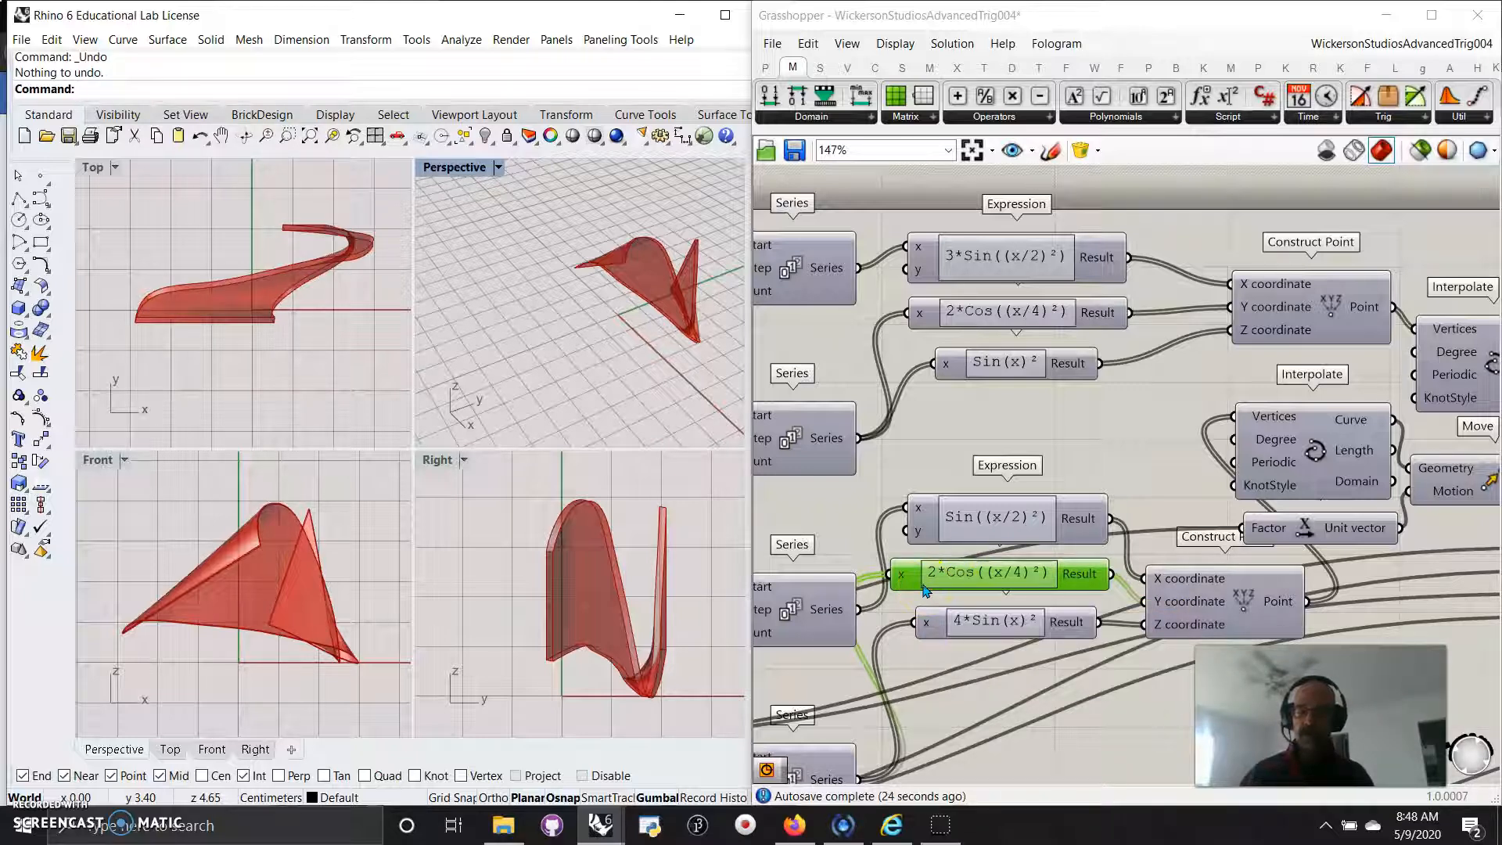
pyautogui.moveTo(948, 576); pyautogui.dragTo(950, 579)
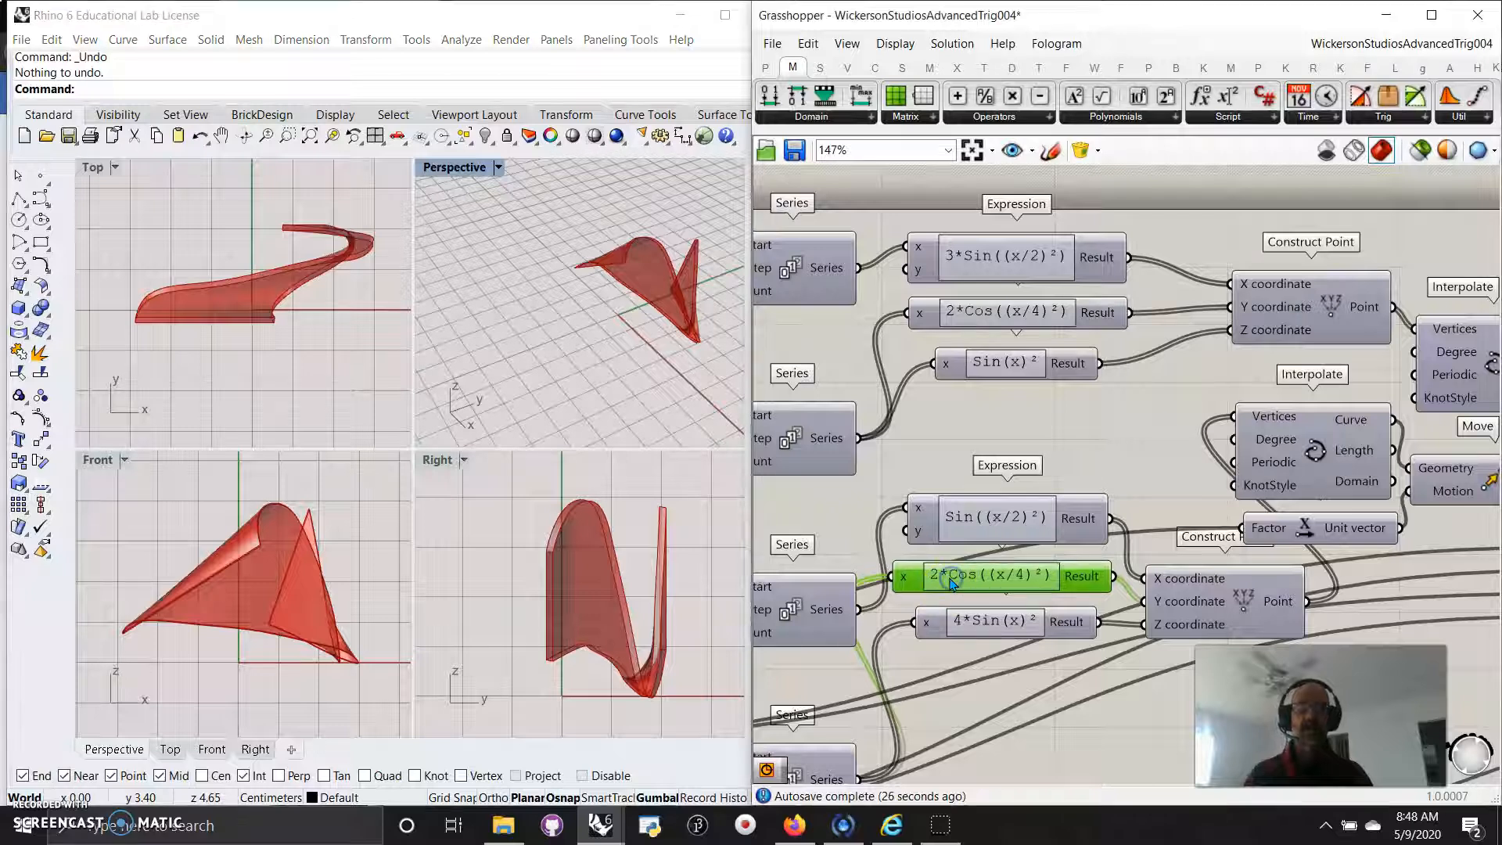
pyautogui.doubleClick(950, 578)
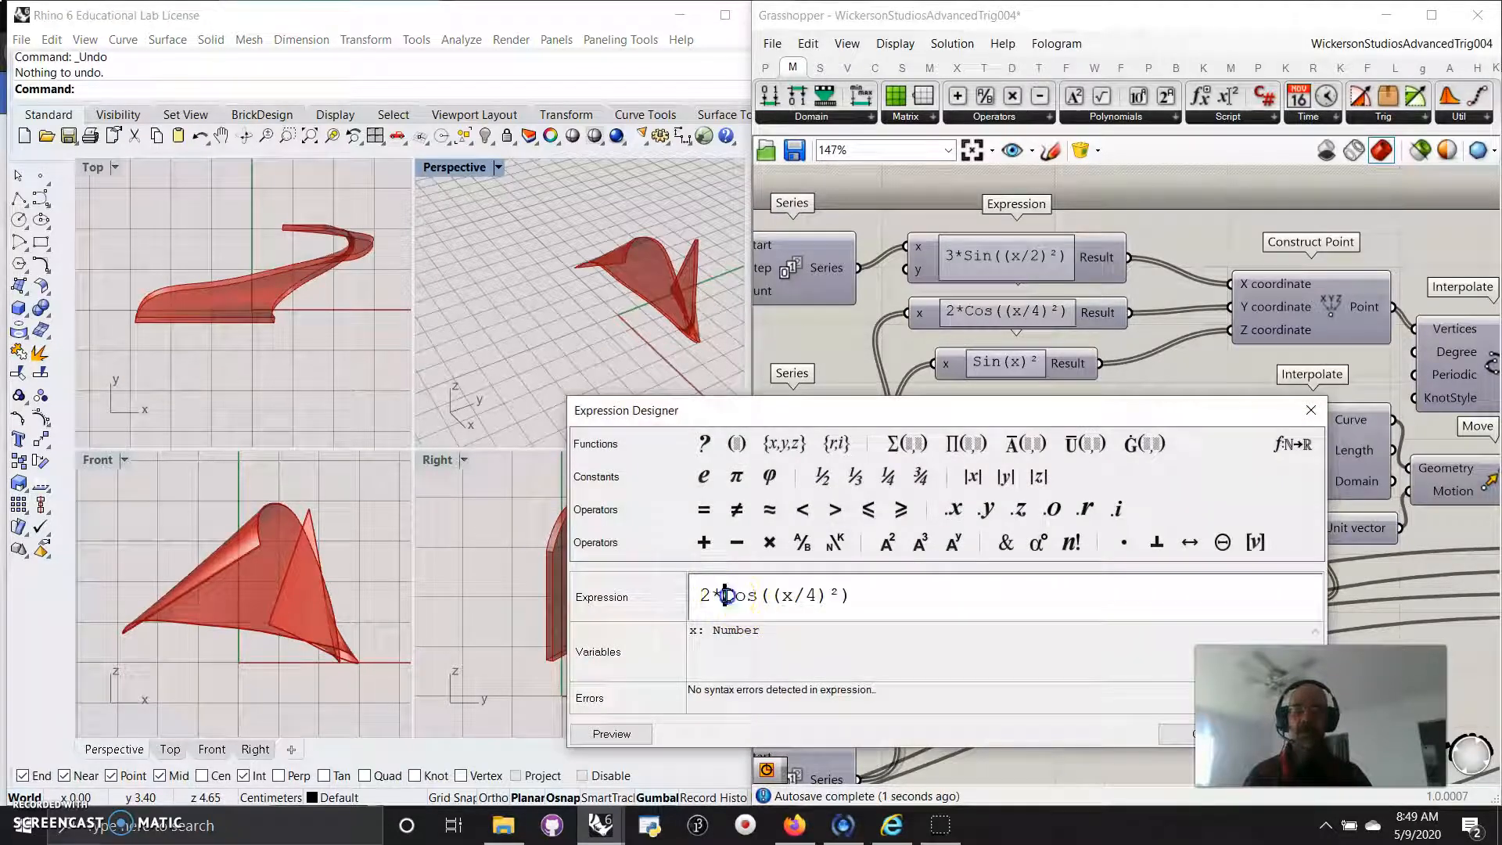
pyautogui.press('BackSpace')
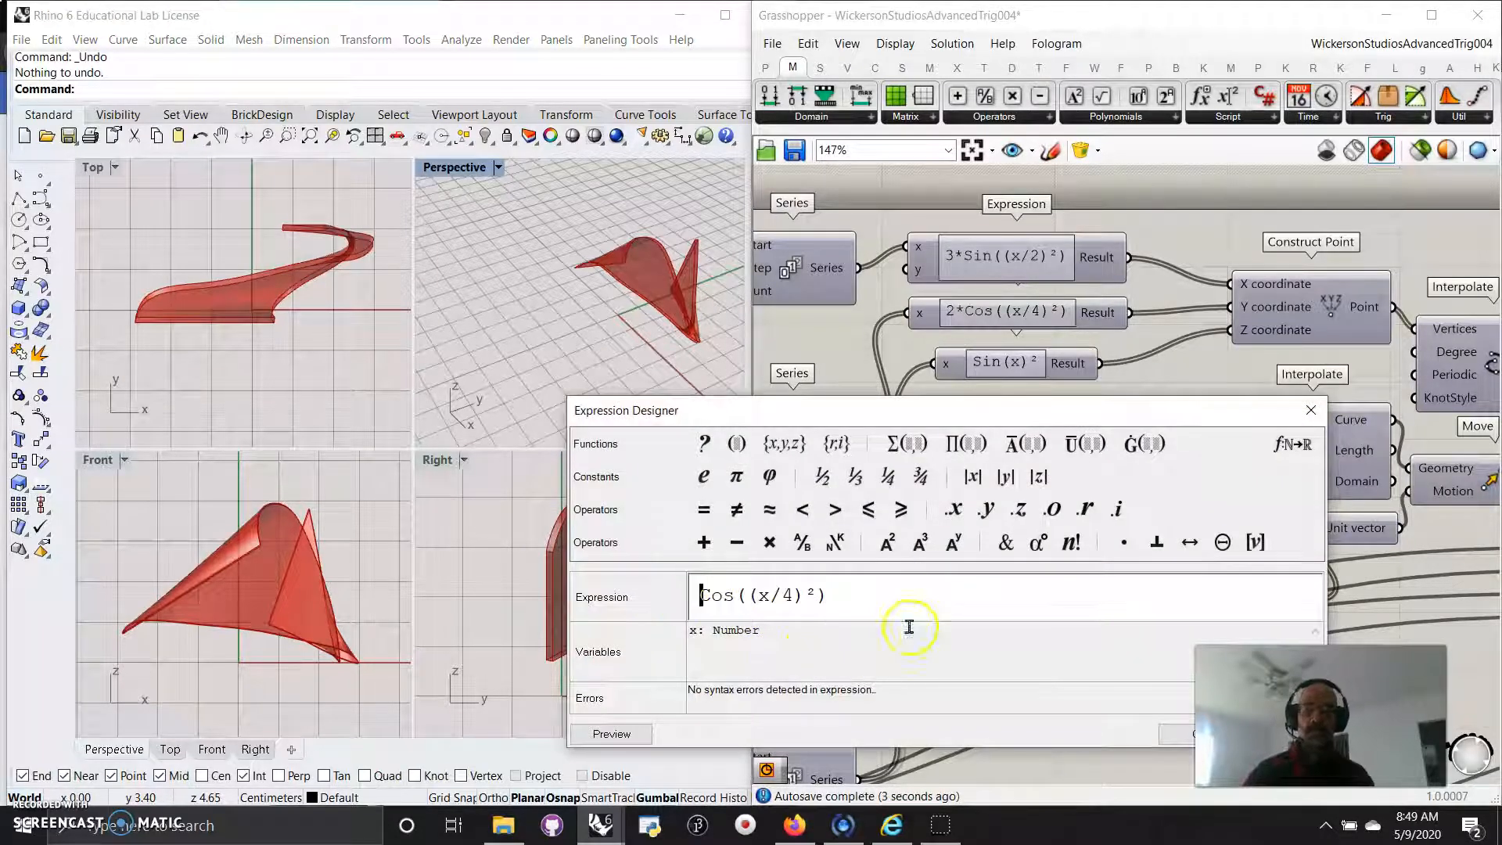
pyautogui.moveTo(1178, 421); pyautogui.dragTo(1180, 280)
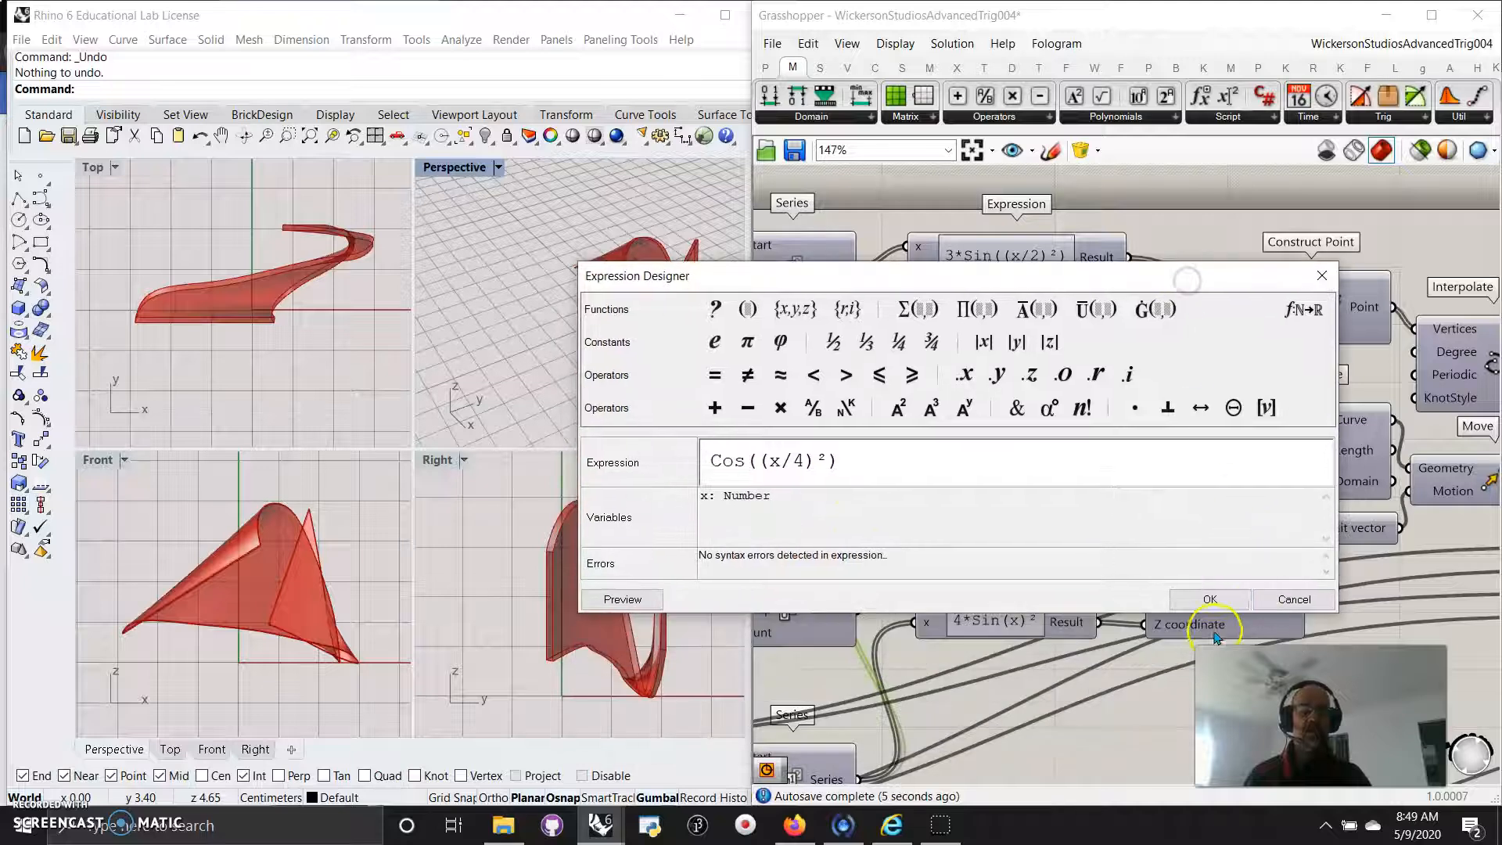
pyautogui.click(1202, 604)
pyautogui.moveTo(620, 335); pyautogui.dragTo(609, 335, button='right')
# Line up the two Construct Point components beside their expressions and move the lower Interpolate component below Move, next to the lower Construct Point
pyautogui.moveTo(1099, 452); pyautogui.dragTo(818, 409, button='right')
pyautogui.moveTo(975, 566); pyautogui.dragTo(1011, 578)
pyautogui.moveTo(1020, 267); pyautogui.dragTo(964, 273)
pyautogui.moveTo(879, 415); pyautogui.dragTo(1121, 407, button='right')
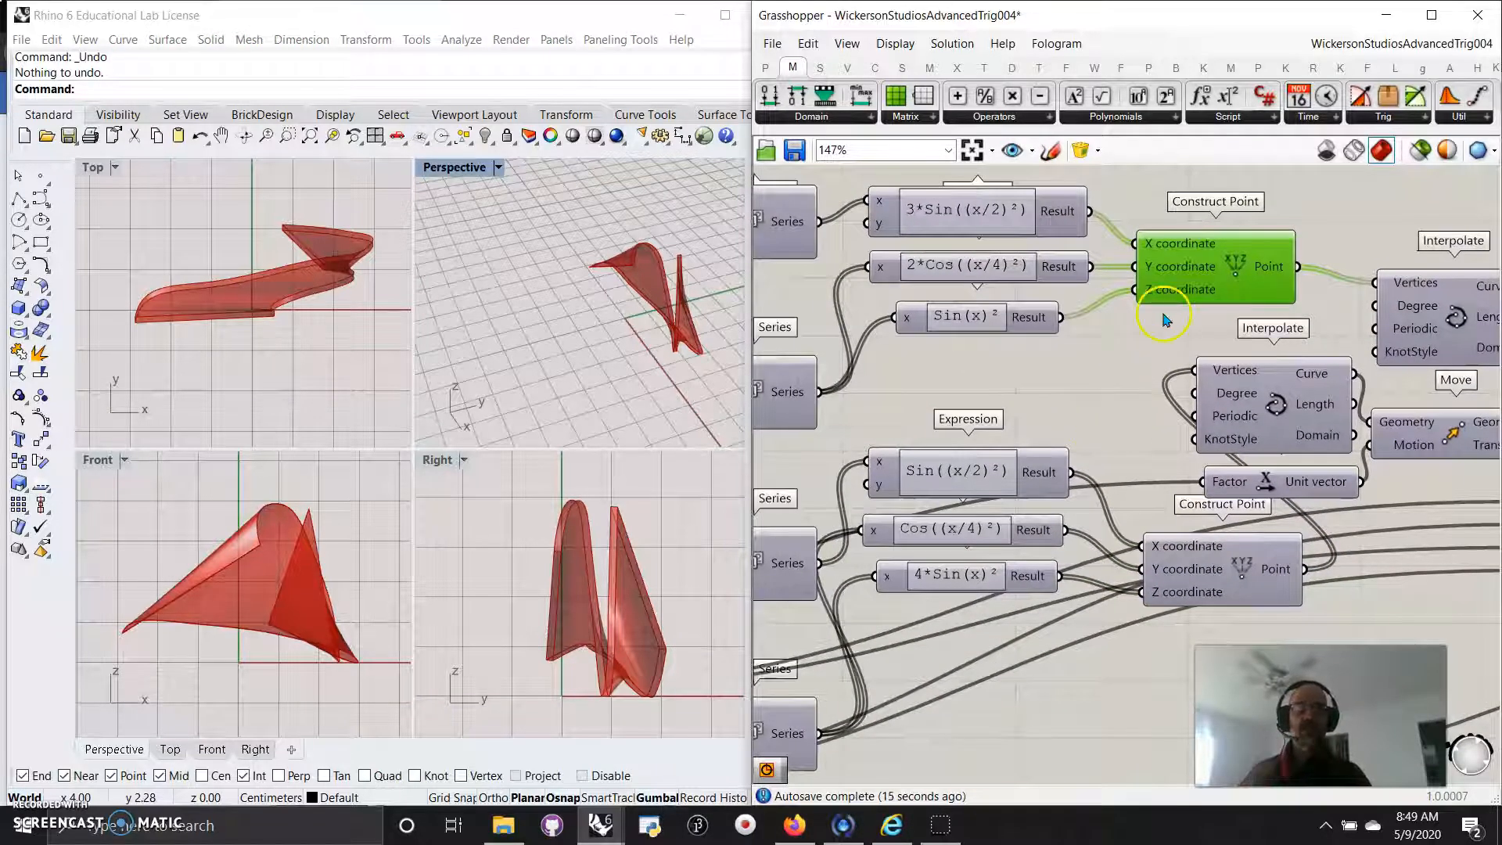
pyautogui.moveTo(978, 372); pyautogui.dragTo(736, 343, button='right')
pyautogui.moveTo(1024, 395); pyautogui.dragTo(1159, 571)
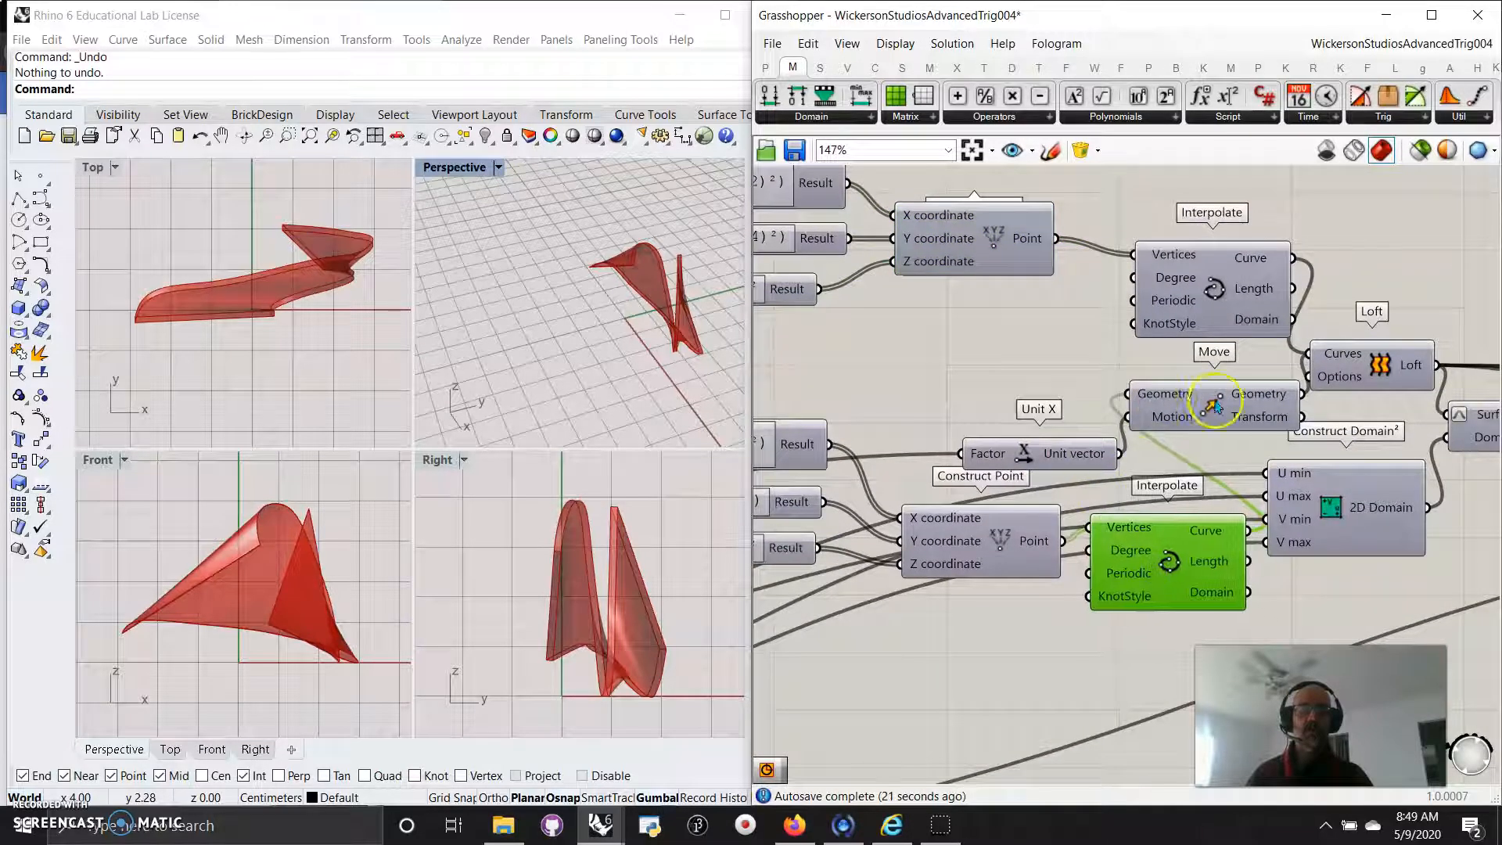
# Select the Loft component and restrict the preview to selected geometry only
pyautogui.click(1212, 291)
pyautogui.moveTo(1404, 436); pyautogui.dragTo(1232, 413, button='right')
pyautogui.click(1212, 332)
pyautogui.click(1420, 148)
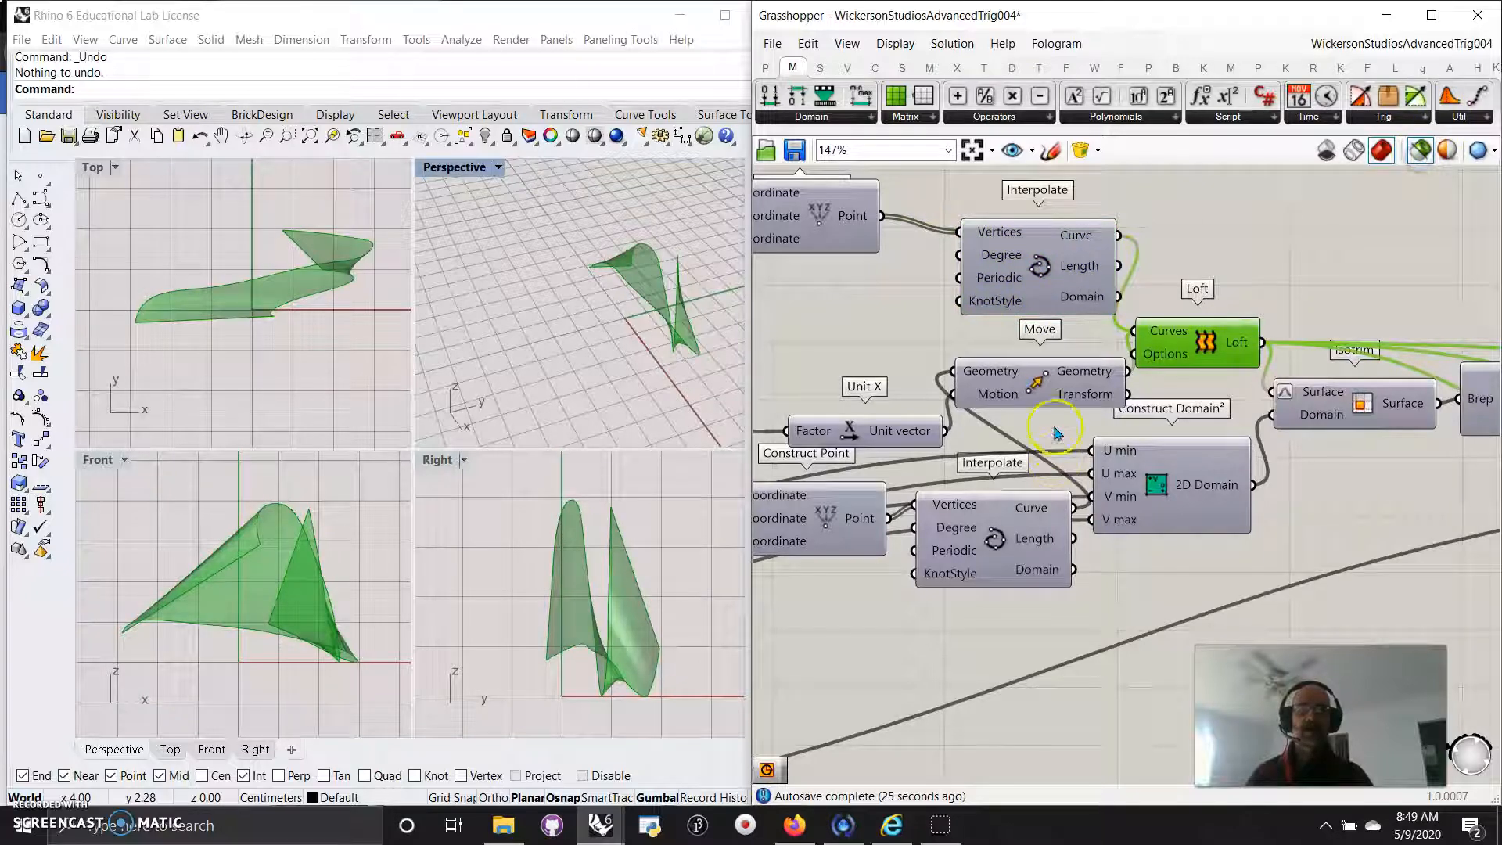
# Examine the individual geometry previews of the two Interpolate curves and the two Construct Point components
pyautogui.click(1017, 294)
pyautogui.click(1002, 539)
pyautogui.click(818, 212)
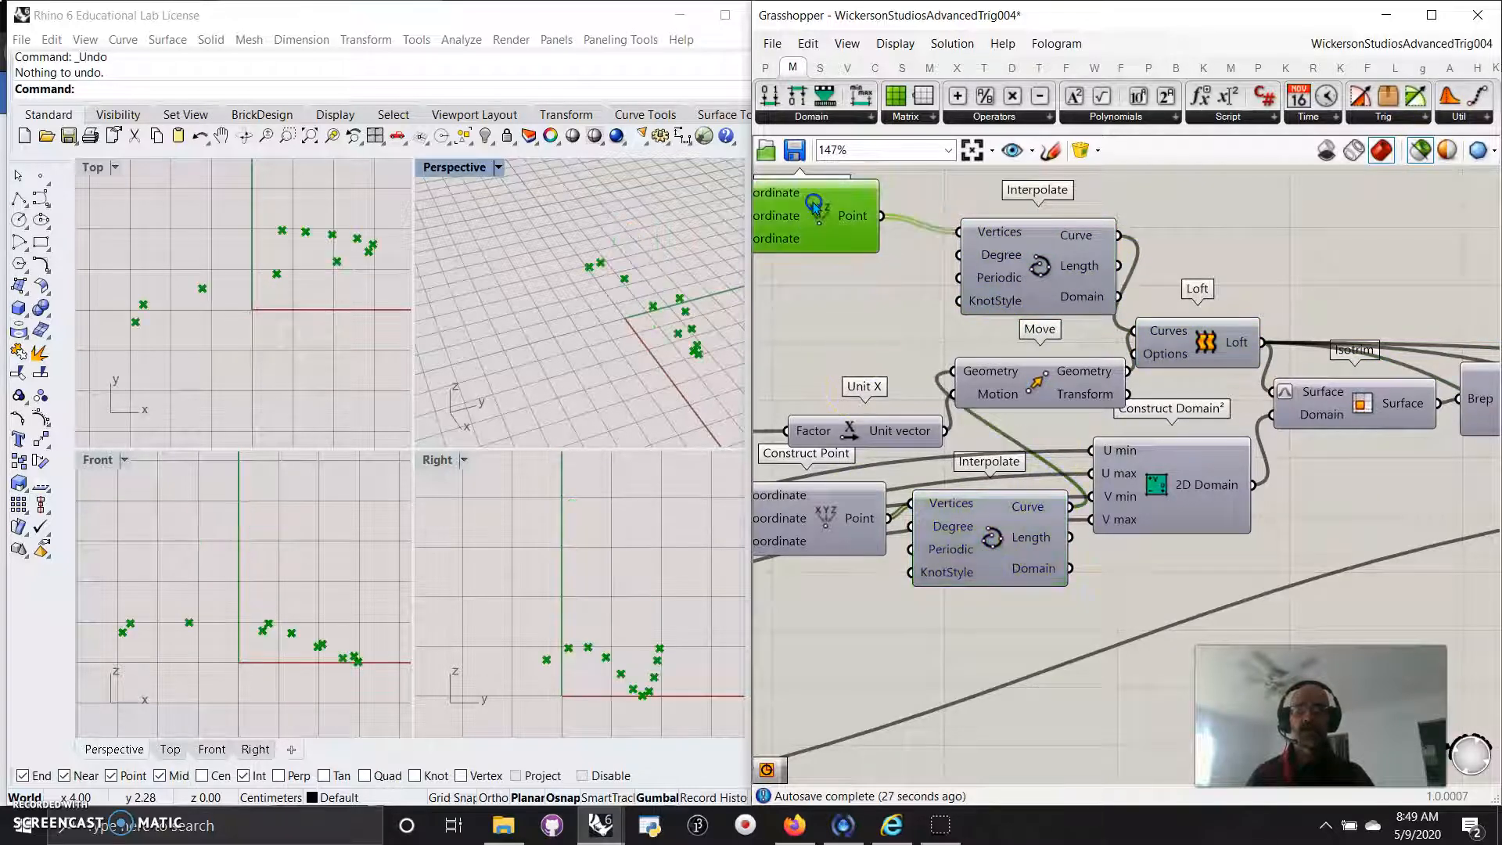
pyautogui.click(819, 516)
pyautogui.click(1039, 268)
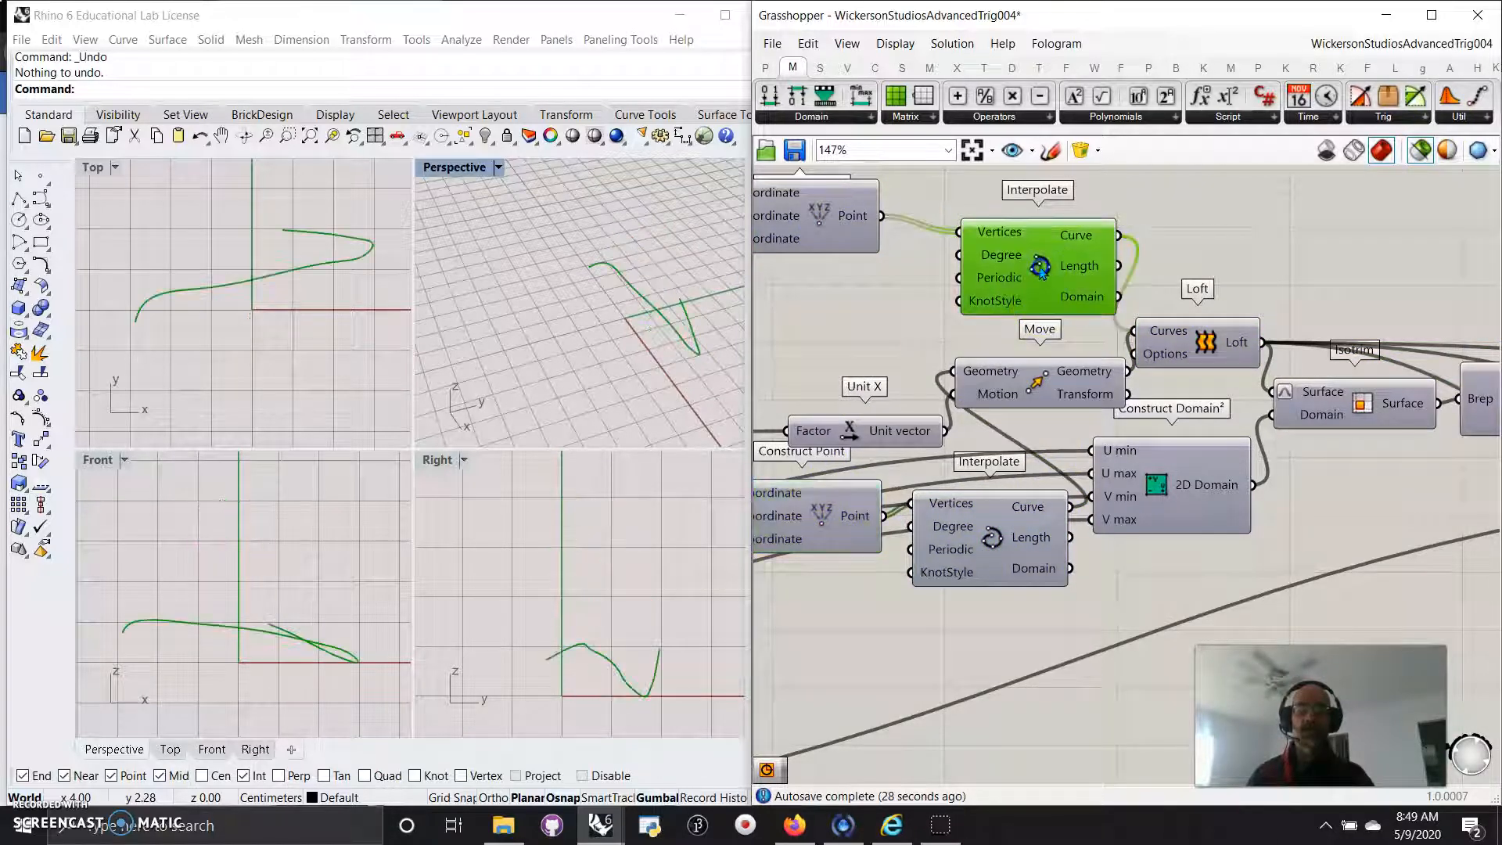
# Move the Construct Domain² component away from Move and Loft, to sit below Isotrim beside the lower Interpolate component
pyautogui.click(991, 543)
pyautogui.click(1185, 342)
pyautogui.moveTo(1165, 497); pyautogui.dragTo(1245, 527)
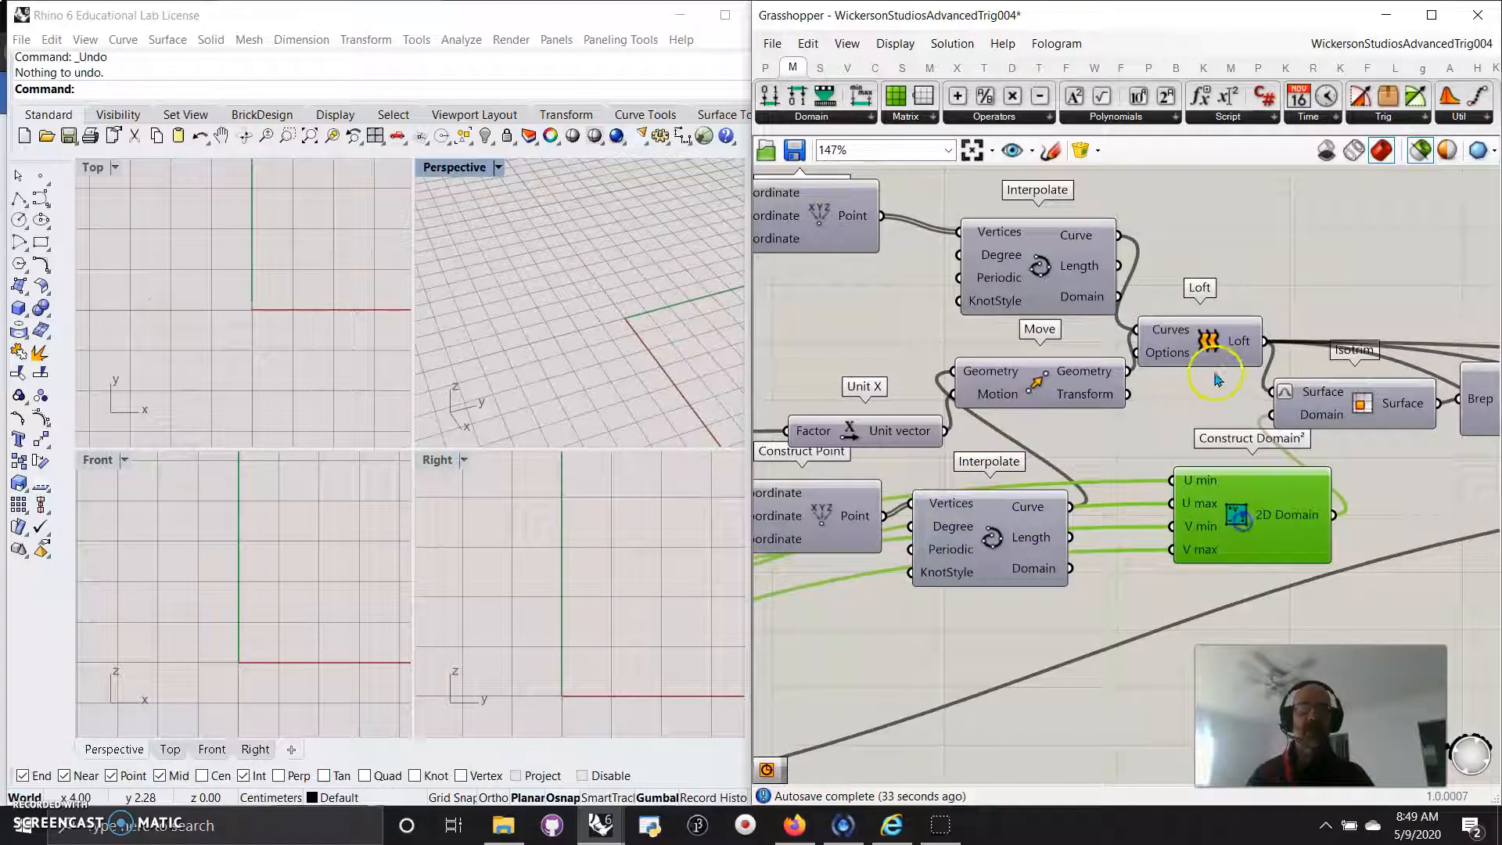
# Nudge the Construct Domain² component slightly lower beneath Isotrim and select Loft to preview its surface
pyautogui.click(1207, 338)
pyautogui.moveTo(1163, 426); pyautogui.dragTo(974, 381, button='right')
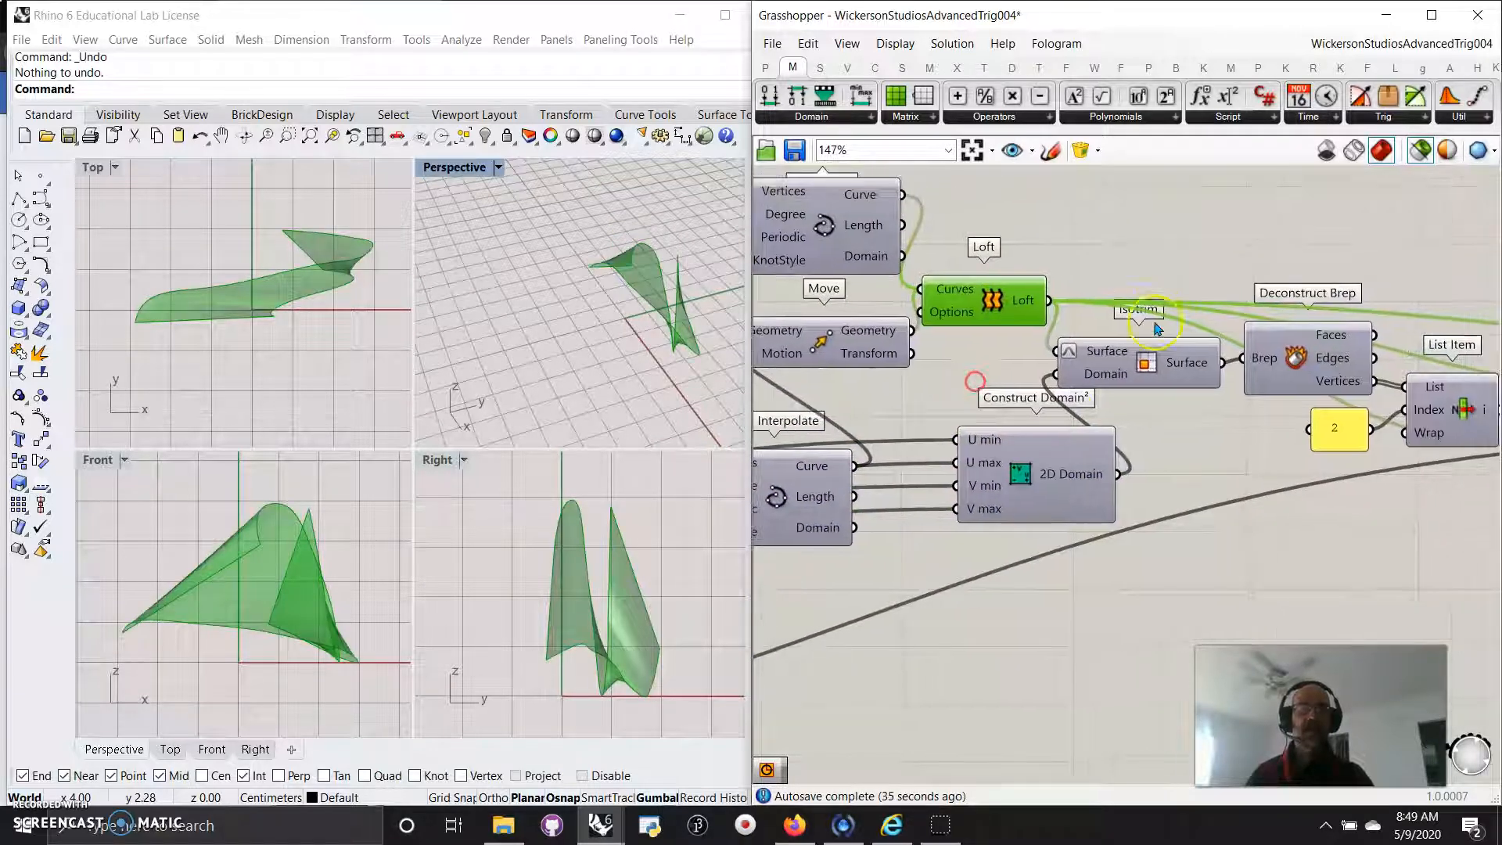
pyautogui.moveTo(1346, 553); pyautogui.dragTo(1247, 579, button='right')
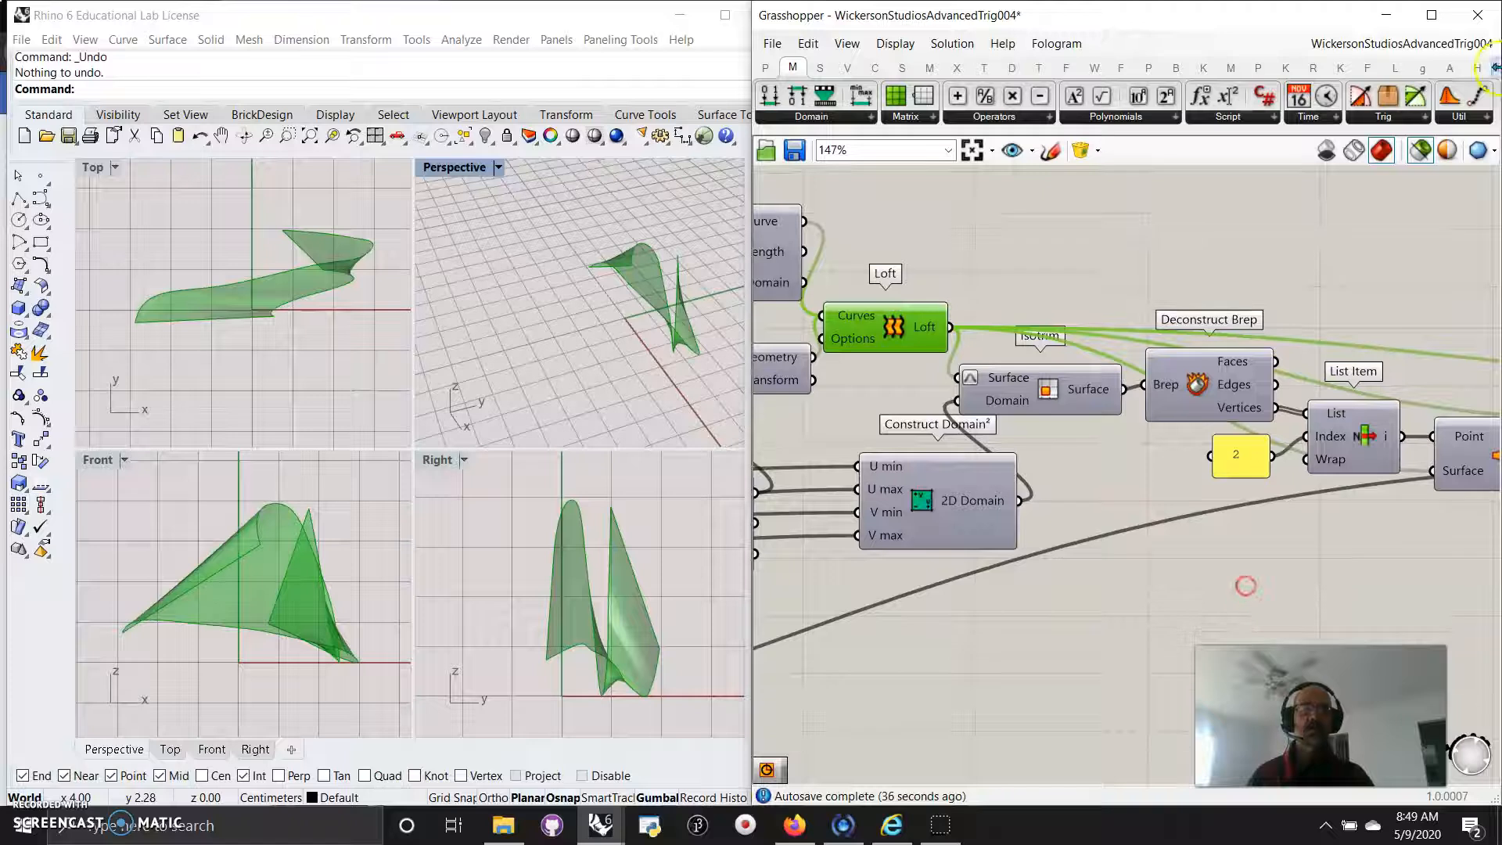
pyautogui.click(1420, 149)
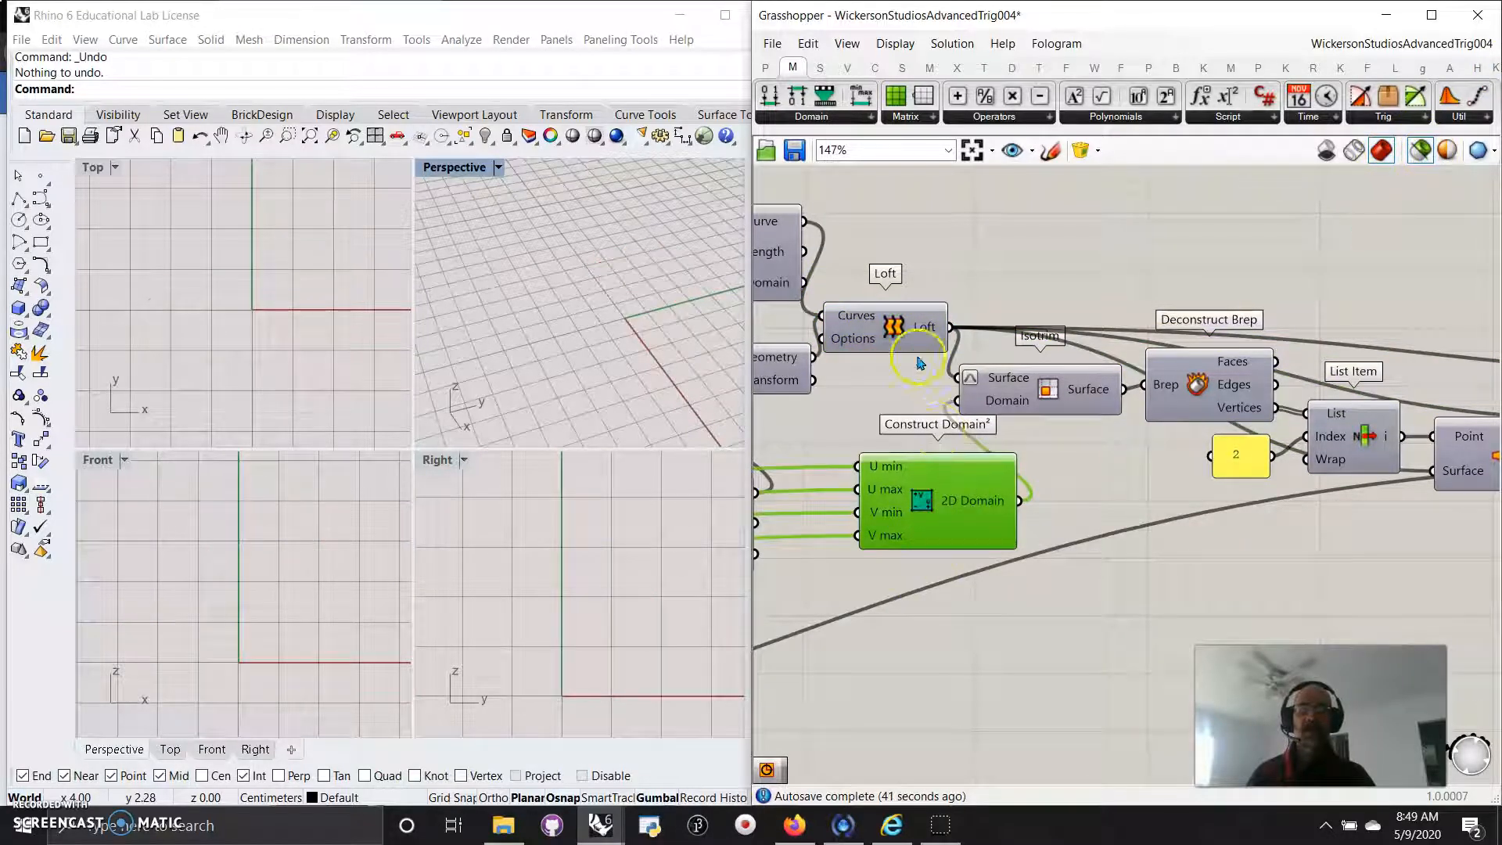
pyautogui.click(907, 334)
pyautogui.moveTo(944, 511); pyautogui.dragTo(939, 522)
pyautogui.click(905, 331)
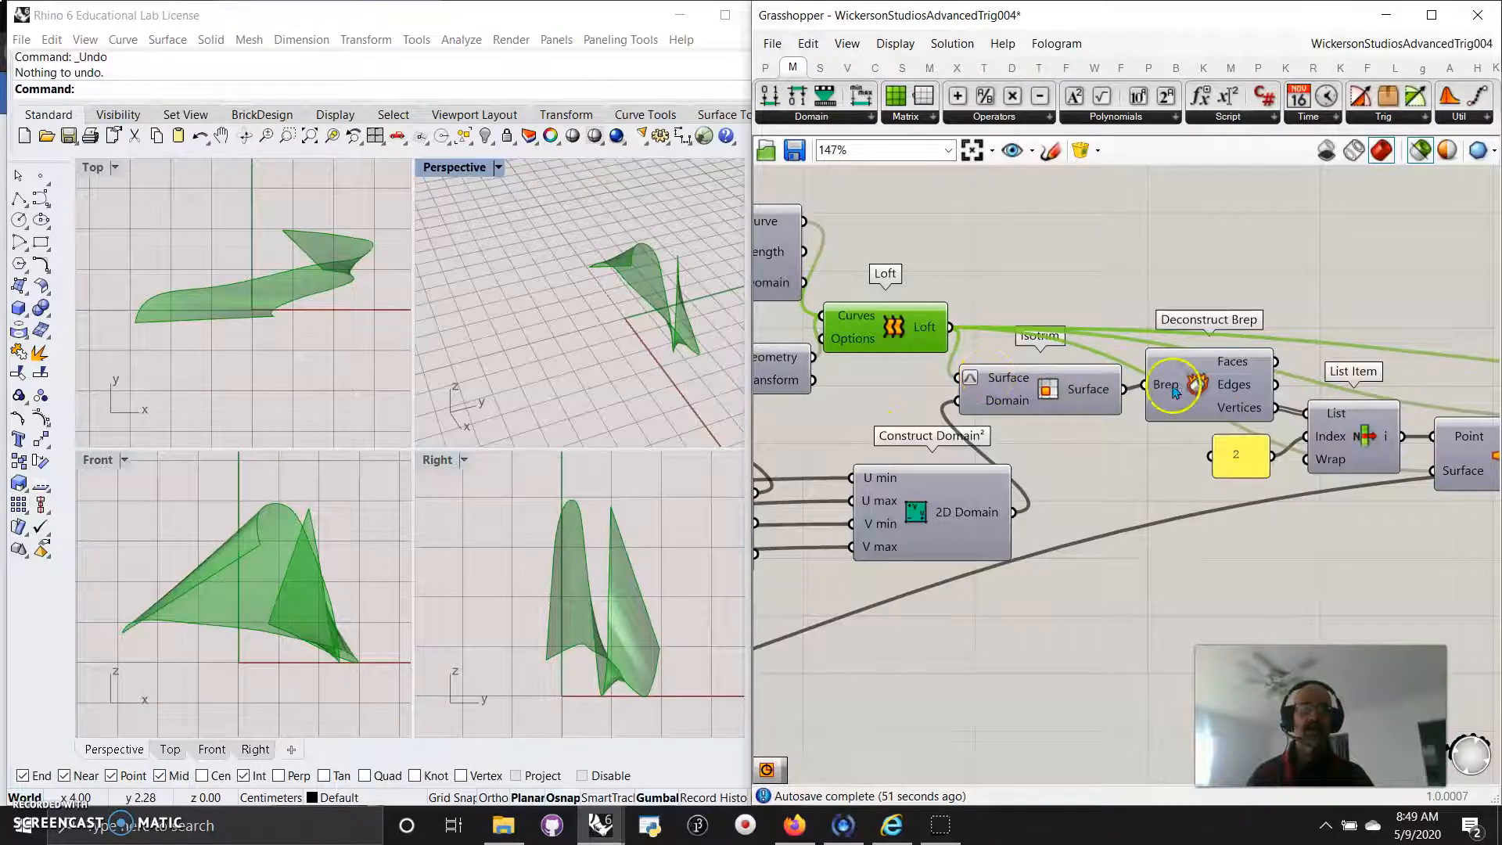
# Compare the individual geometry previews of Deconstruct Brep, List Item and Loft in the viewports
pyautogui.click(1199, 389)
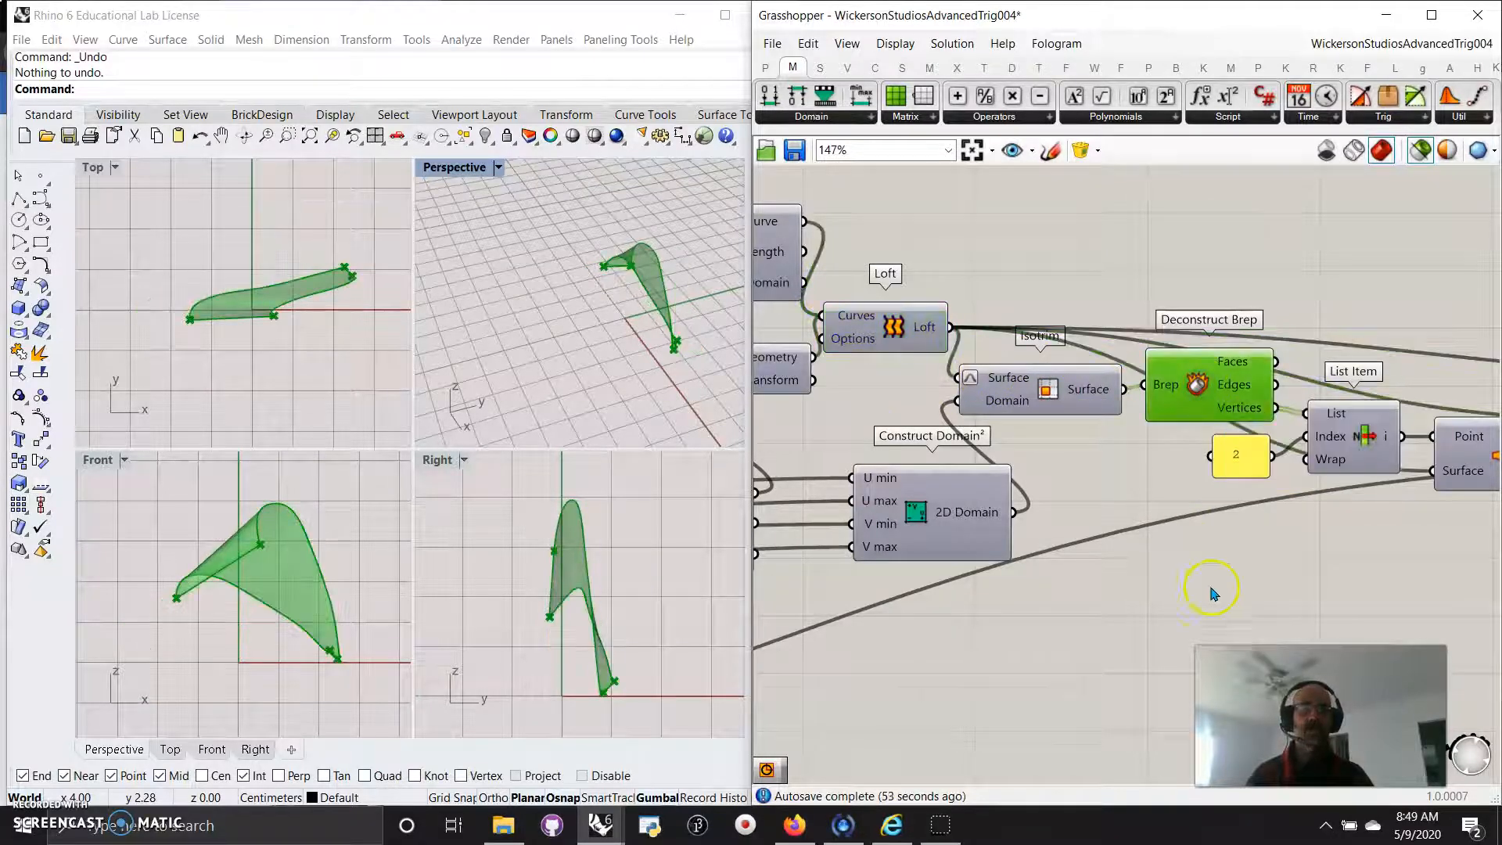
pyautogui.moveTo(1207, 588); pyautogui.dragTo(976, 542, button='right')
pyautogui.click(1124, 387)
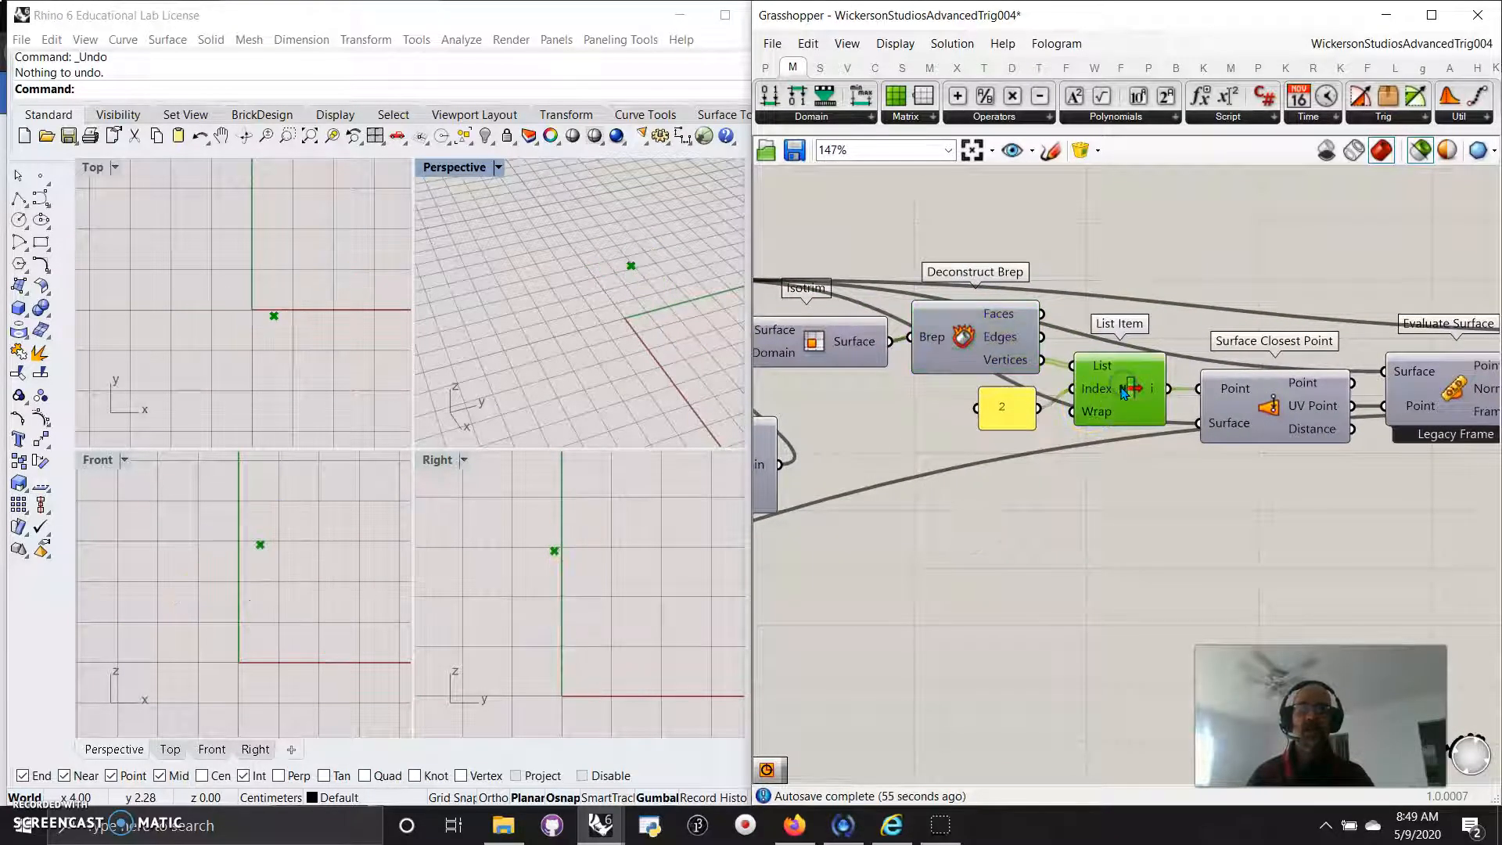
pyautogui.click(986, 366)
pyautogui.moveTo(879, 531); pyautogui.dragTo(1179, 537, button='right')
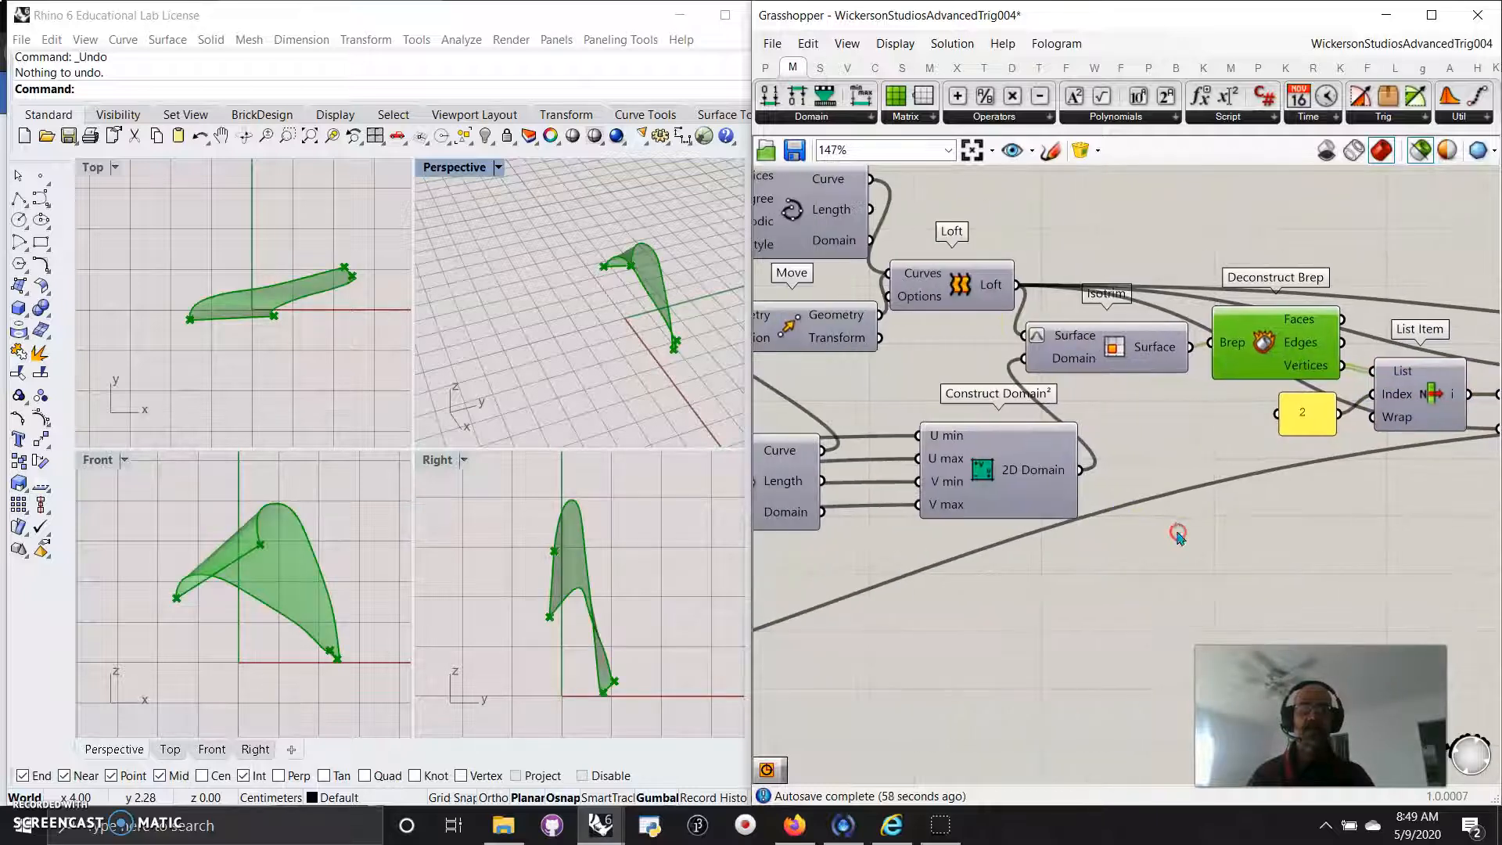
pyautogui.click(956, 290)
pyautogui.moveTo(603, 402); pyautogui.dragTo(626, 283, button='right')
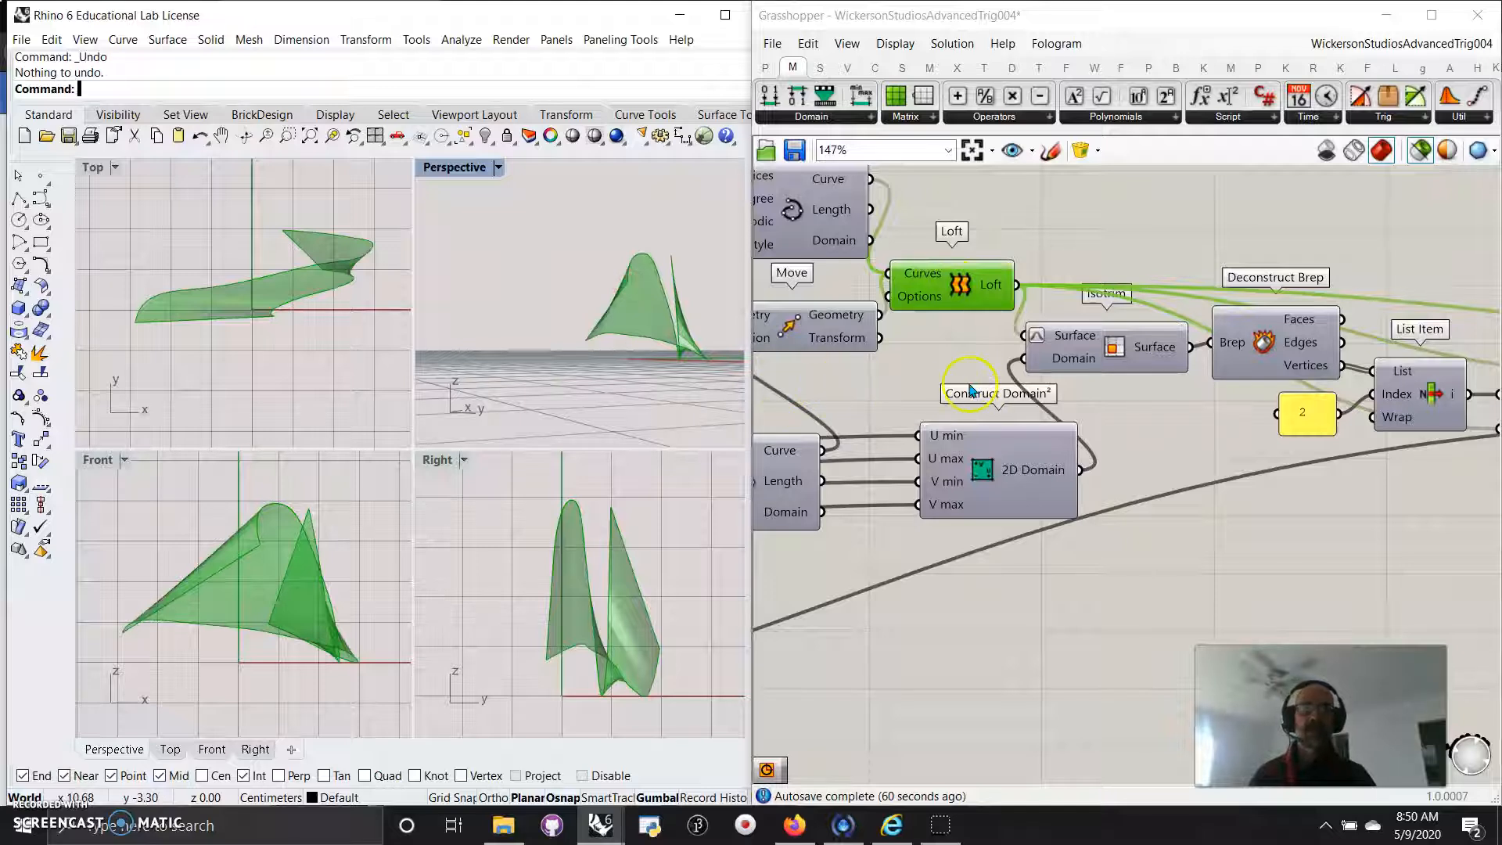
# Turn off the selected-only preview and inspect the List Item and Surface Closest Point components
pyautogui.click(1381, 150)
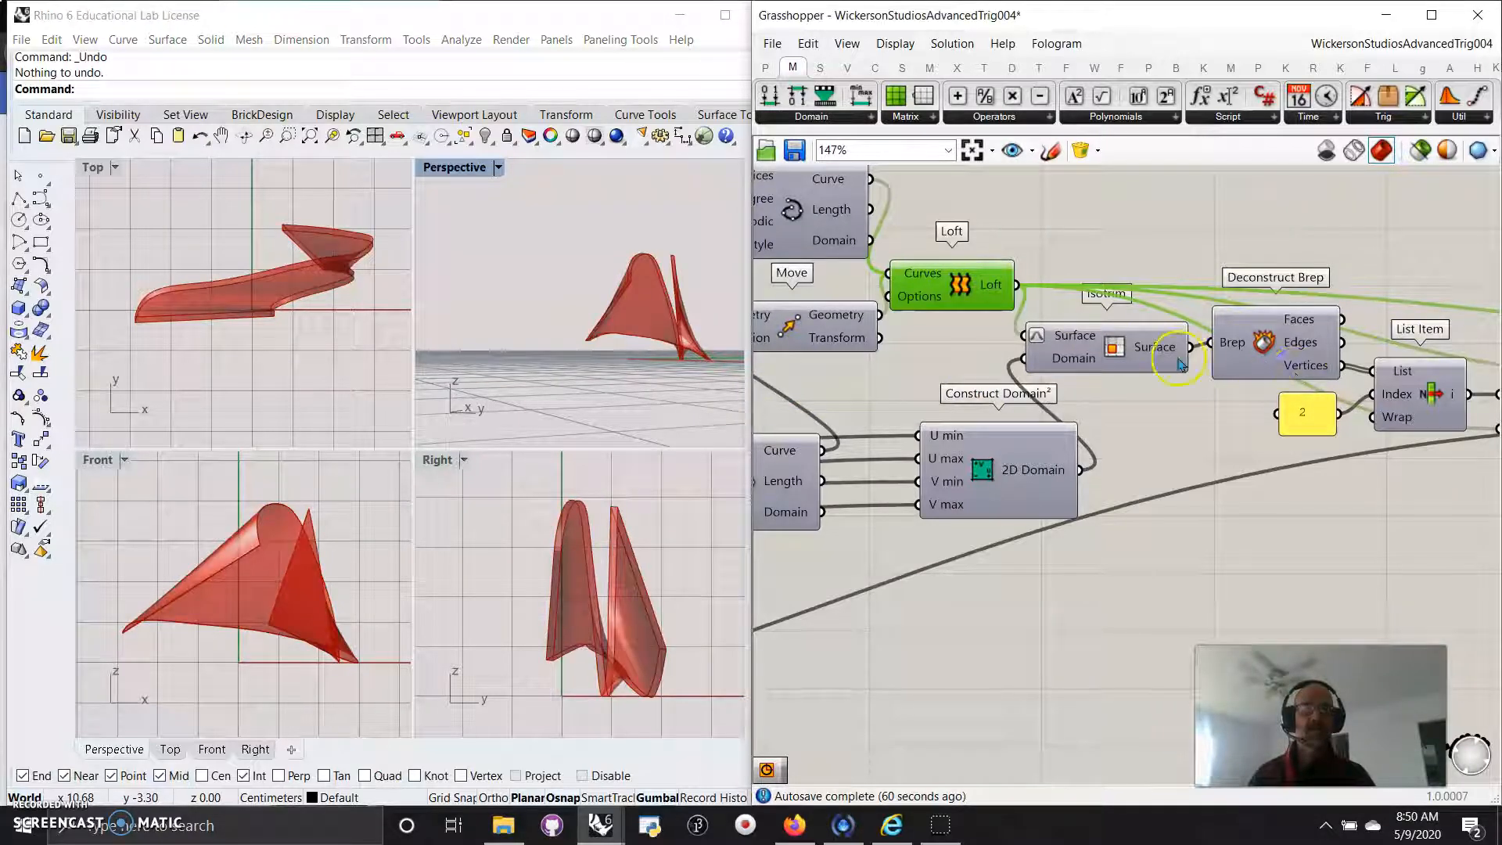
pyautogui.click(1447, 424)
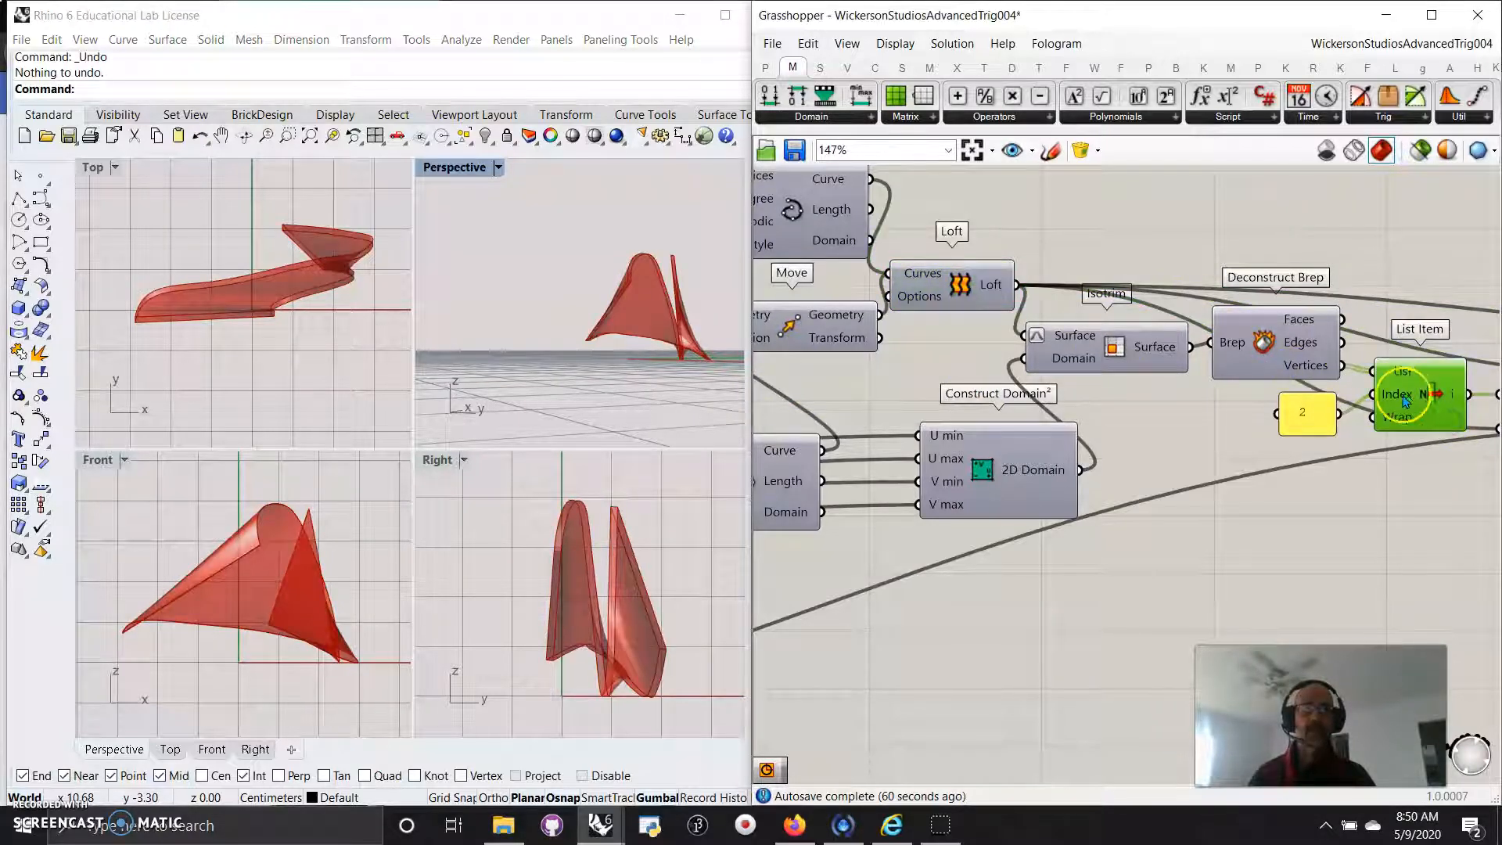
pyautogui.moveTo(1412, 493); pyautogui.dragTo(1170, 508, button='right')
pyautogui.click(1330, 415)
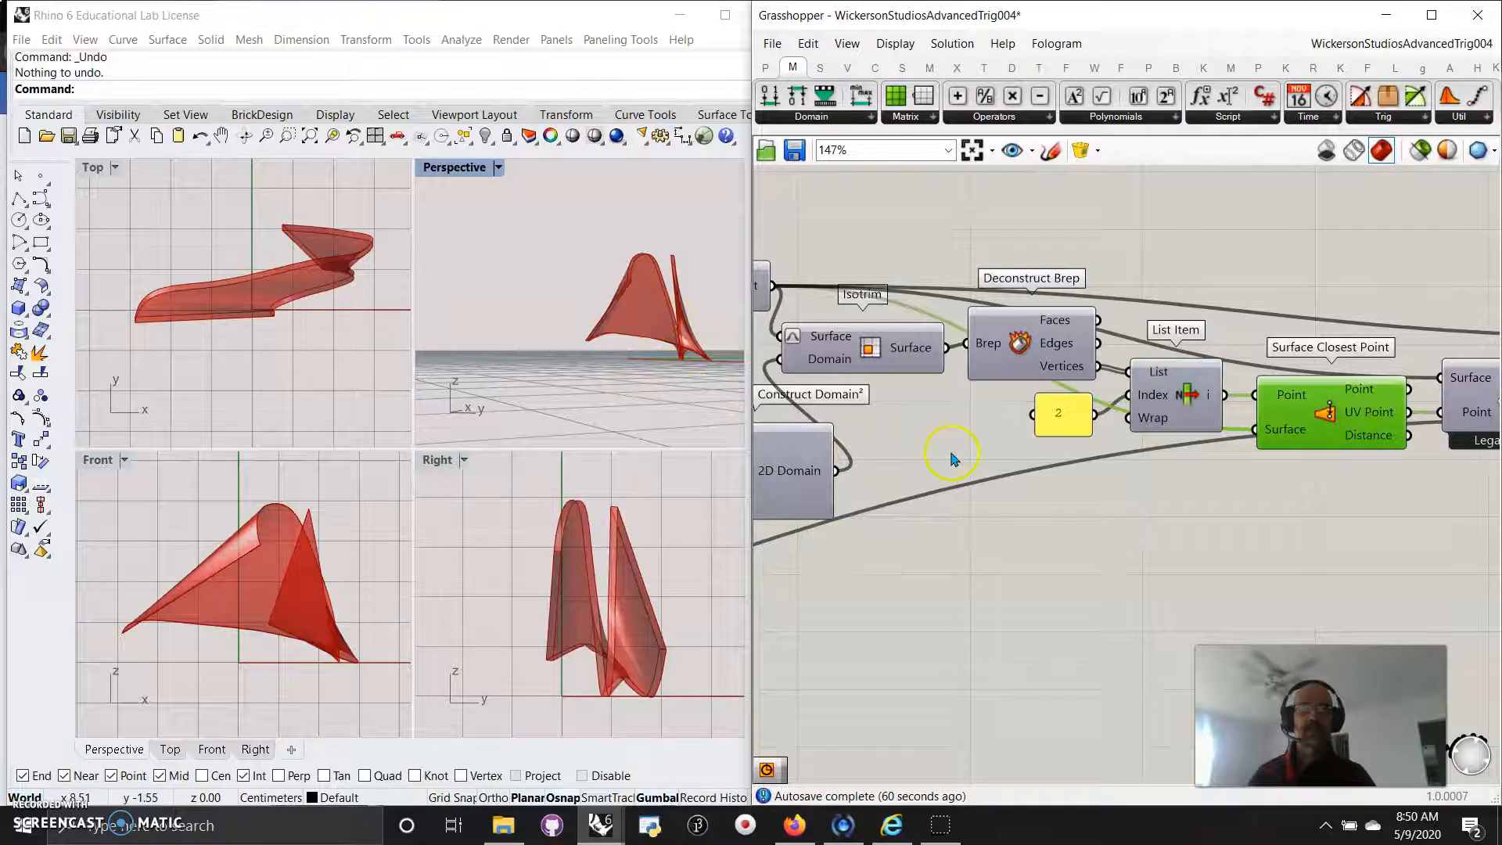
# Move the Evaluate Surface component up, above Surface Closest Point and Multiplication, to clear its wires
pyautogui.scroll(-2, 945, 481)
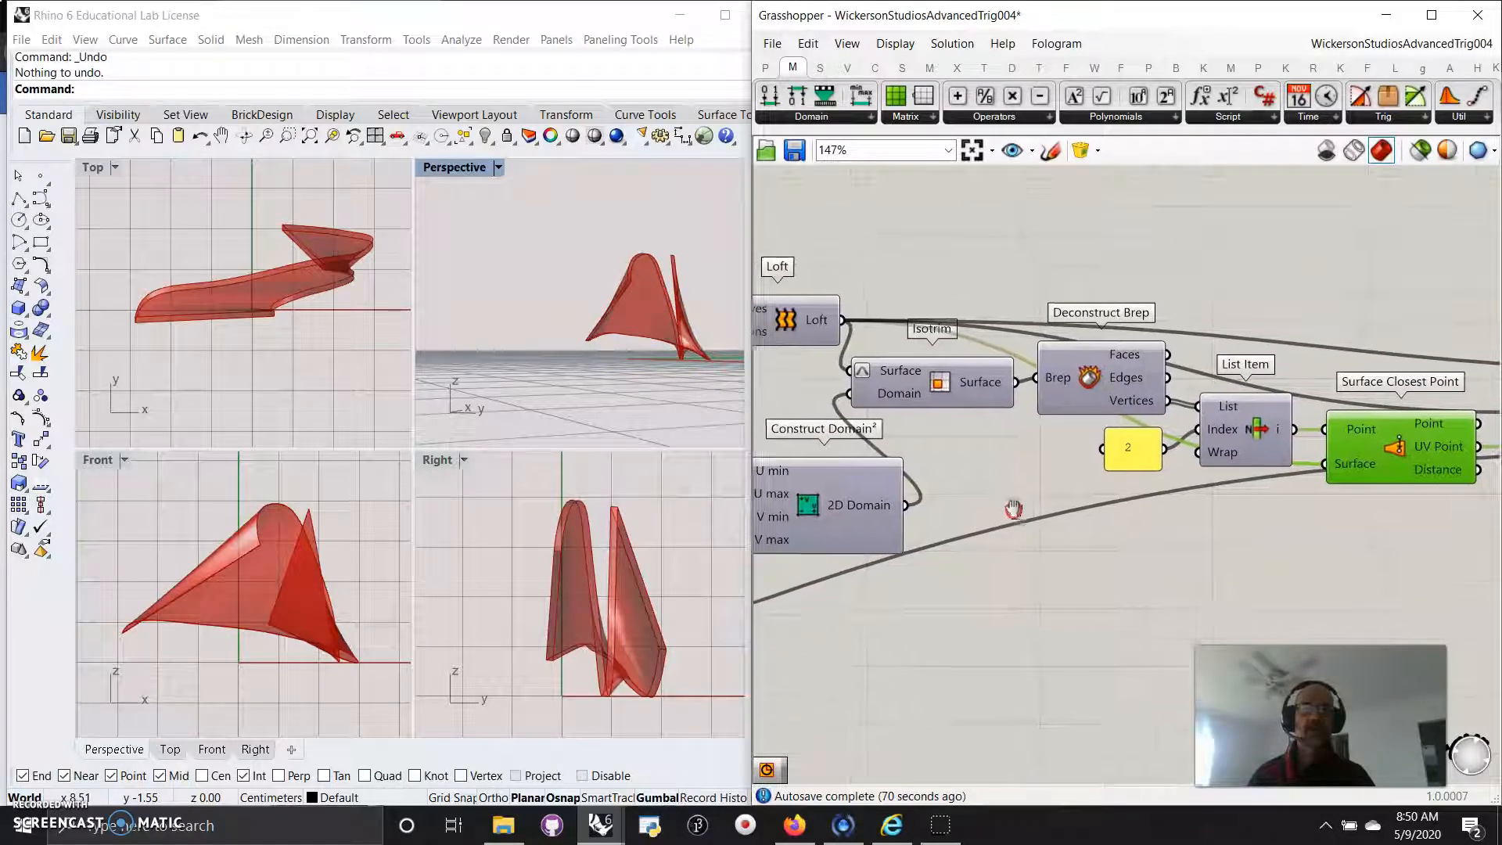
pyautogui.scroll(-3, 1096, 613)
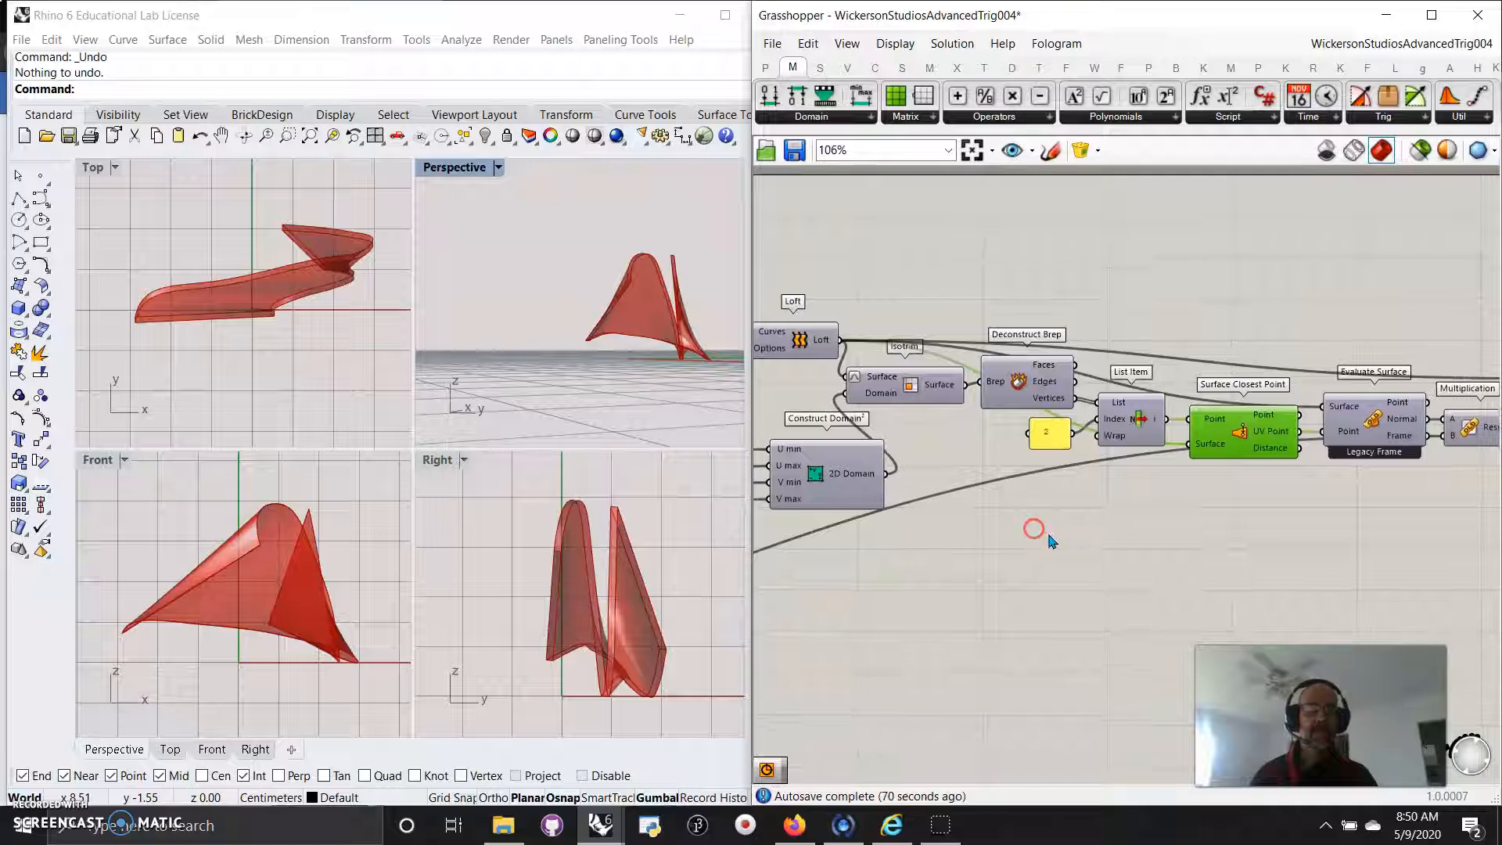
pyautogui.scroll(3, 1282, 446)
pyautogui.moveTo(1291, 454); pyautogui.dragTo(1287, 372)
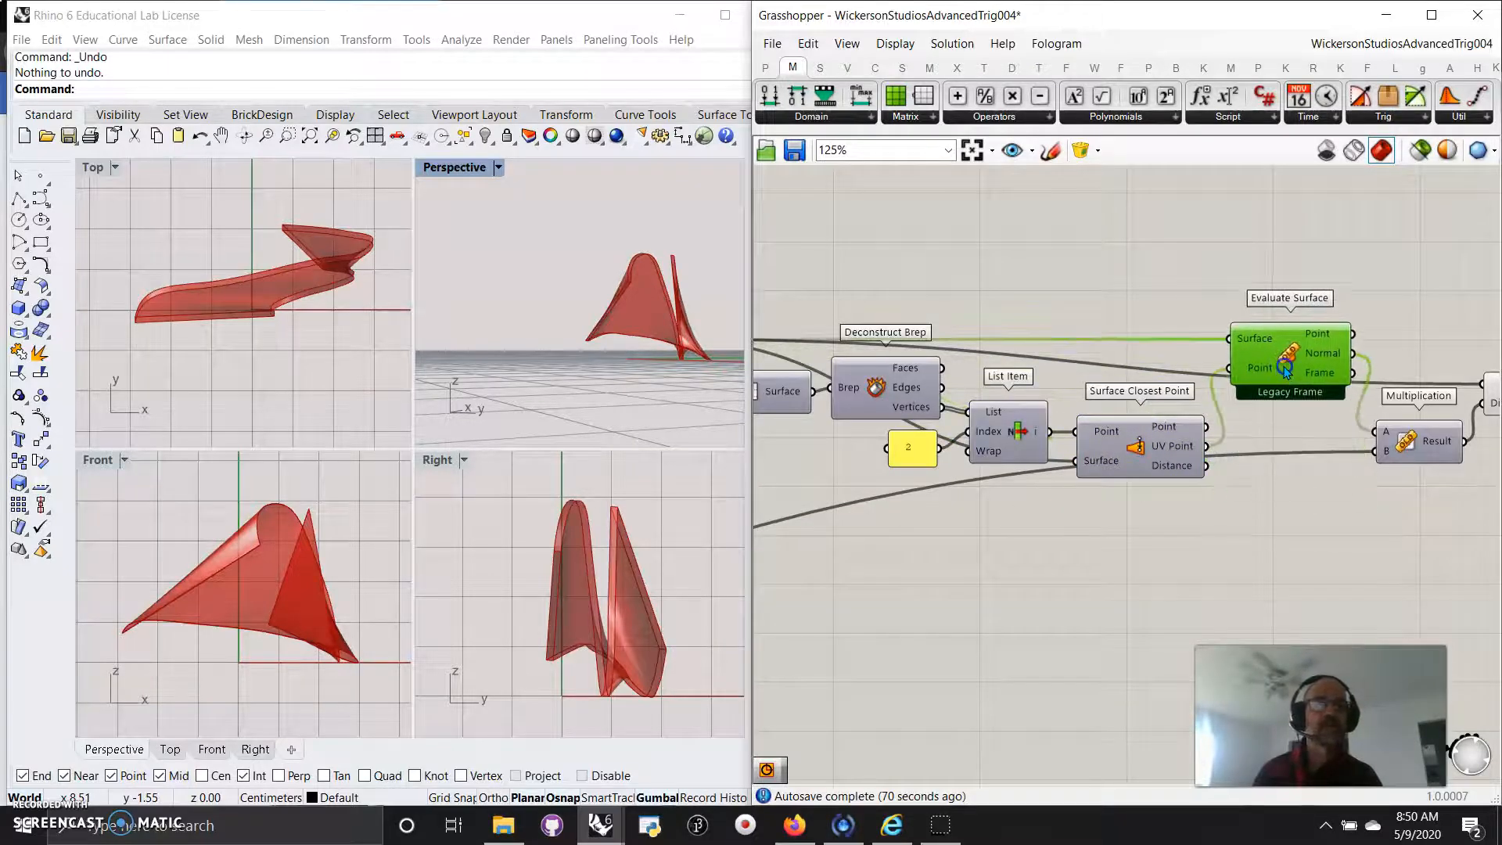
# Trace the definition through Multiplication, Extrude, Surface Closest Point, List Item and Deconstruct Brep to the index panel
pyautogui.moveTo(1300, 576); pyautogui.dragTo(1150, 564, button='right')
pyautogui.click(1272, 417)
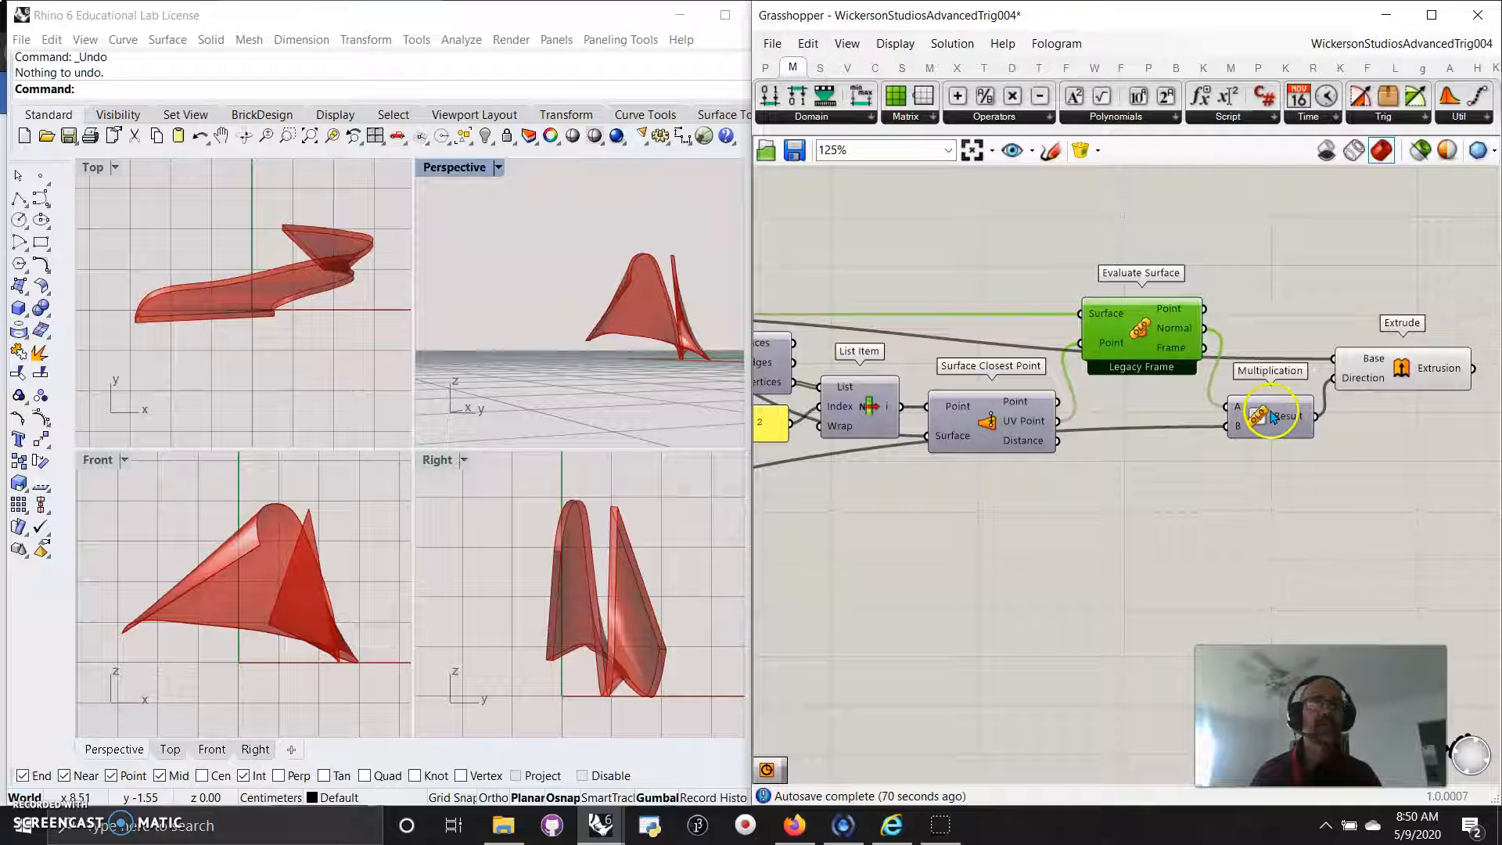
pyautogui.click(1400, 368)
pyautogui.moveTo(964, 570); pyautogui.dragTo(1247, 570, button='right')
pyautogui.click(1289, 426)
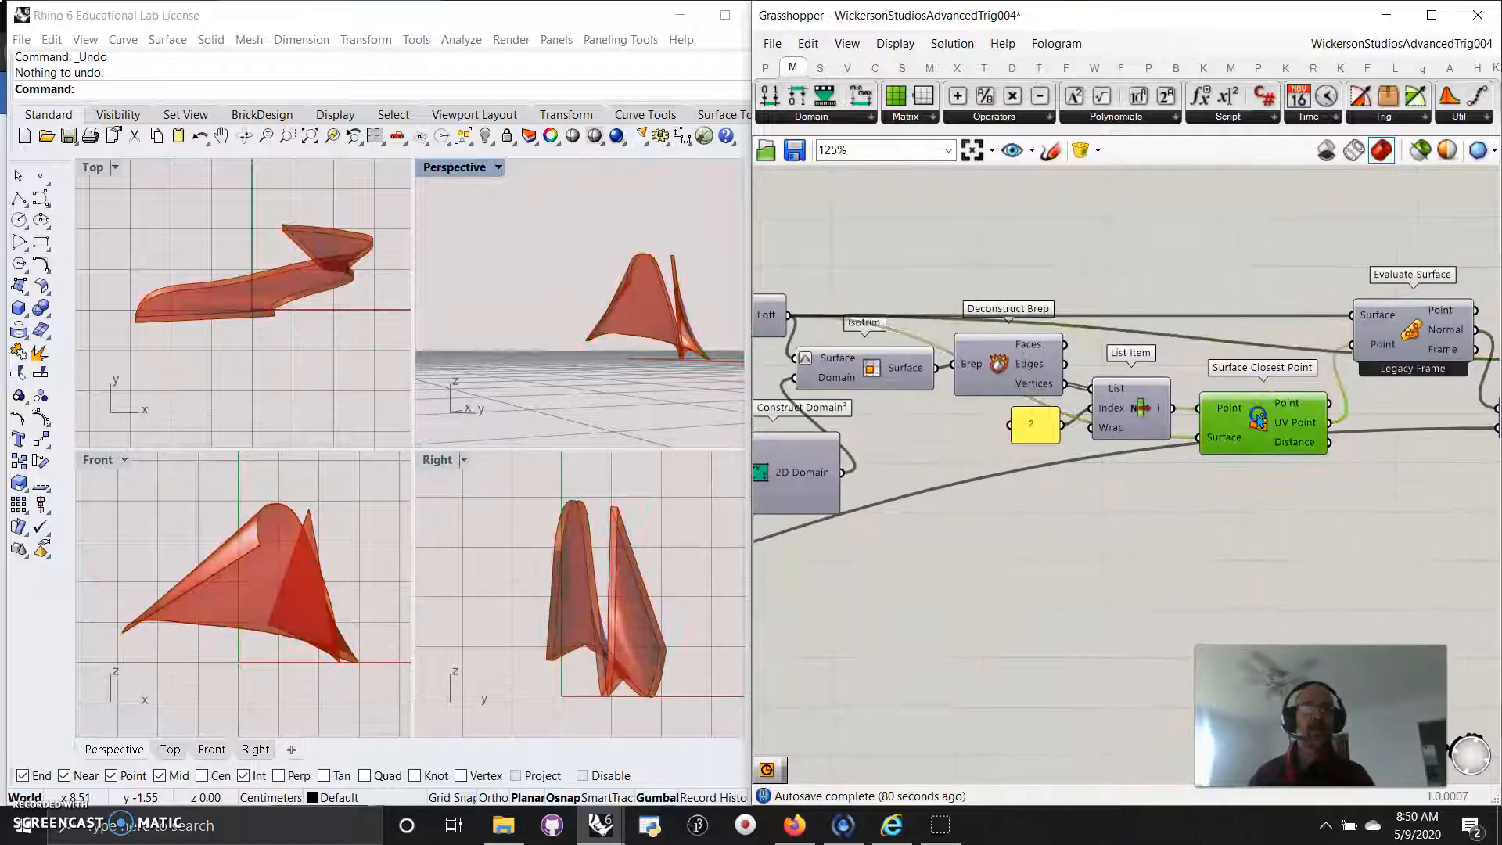
pyautogui.click(1139, 406)
pyautogui.click(997, 371)
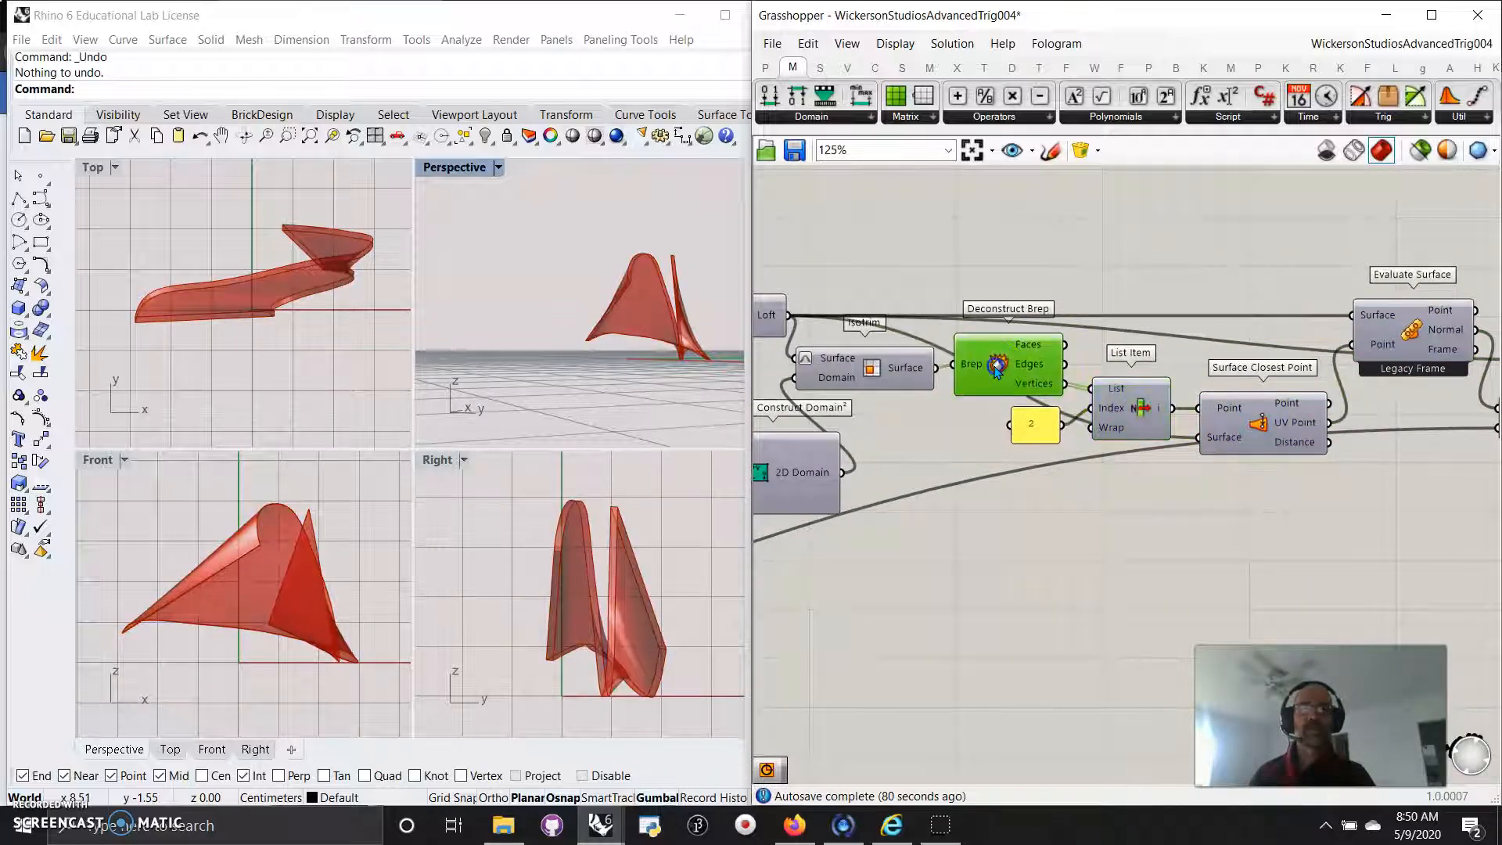
pyautogui.moveTo(963, 517); pyautogui.dragTo(1102, 542, button='right')
pyautogui.moveTo(1196, 452); pyautogui.dragTo(1170, 420)
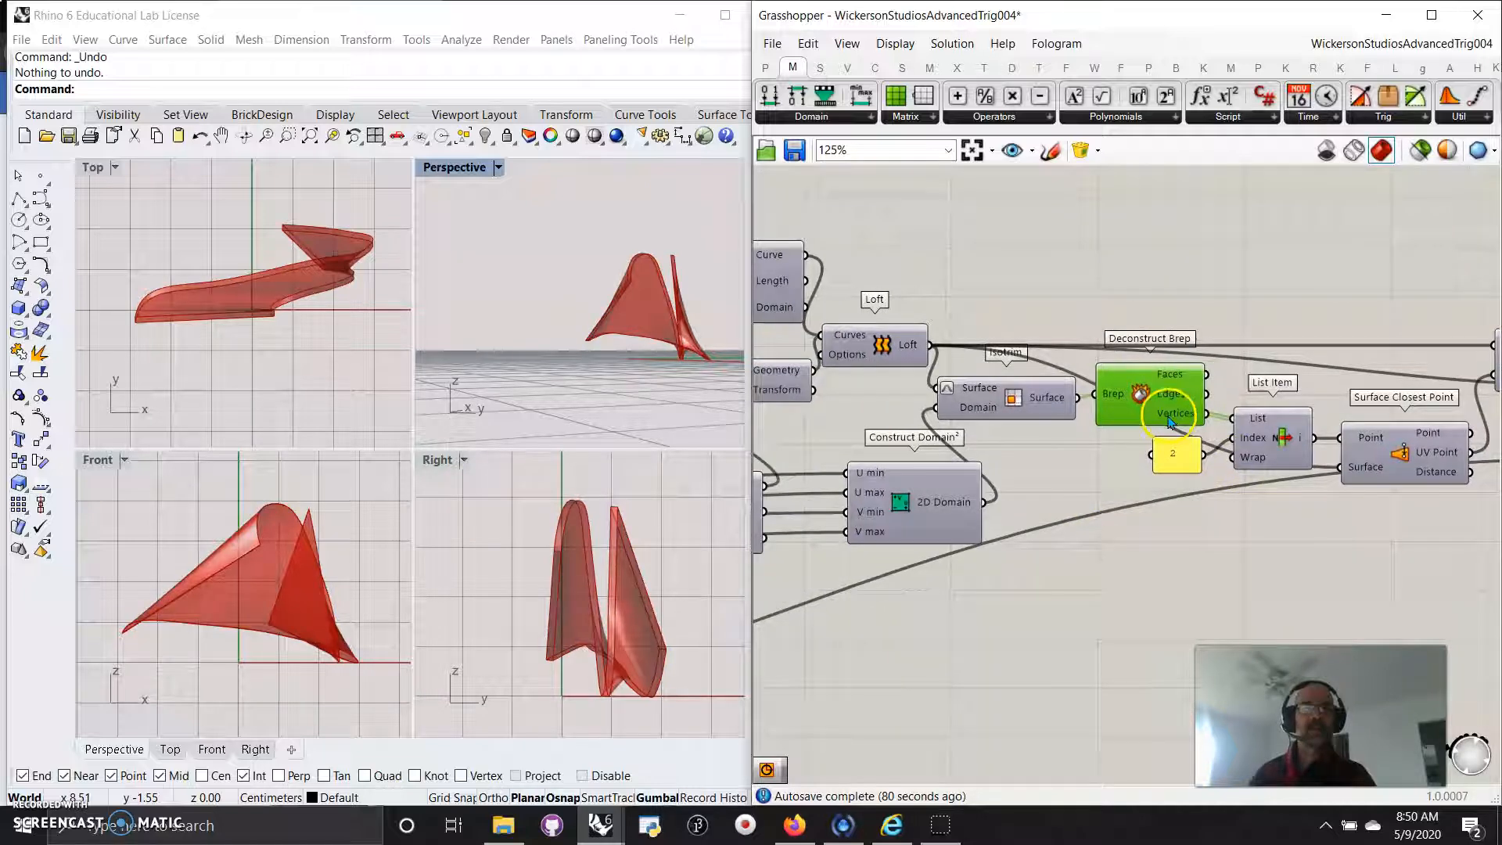
pyautogui.moveTo(1070, 535); pyautogui.dragTo(1151, 539, button='right')
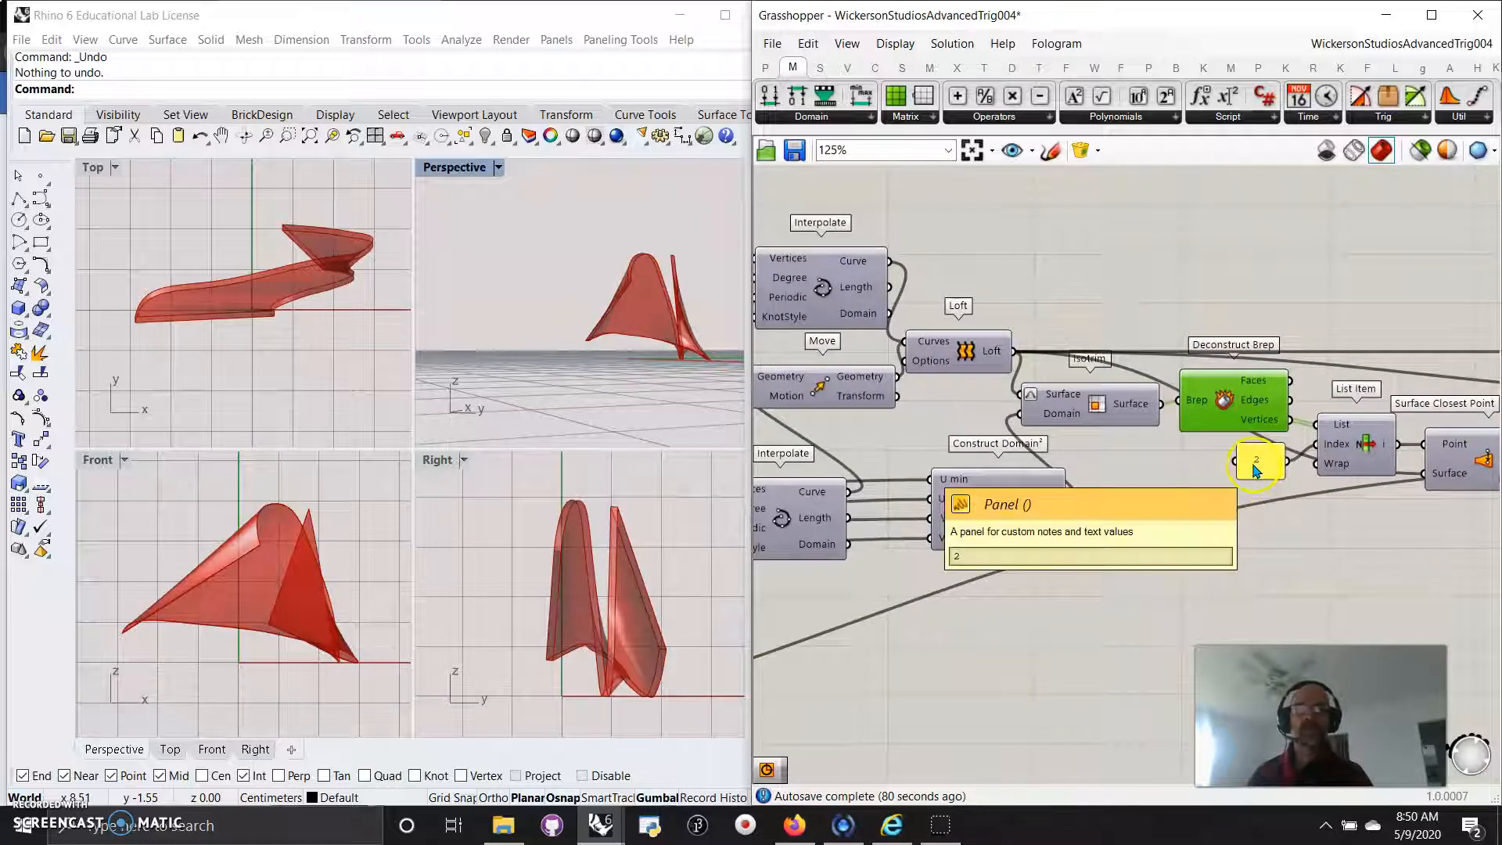
# Nudge the Isotrim component slightly lower and restrict the preview to selected geometry only
pyautogui.click(970, 353)
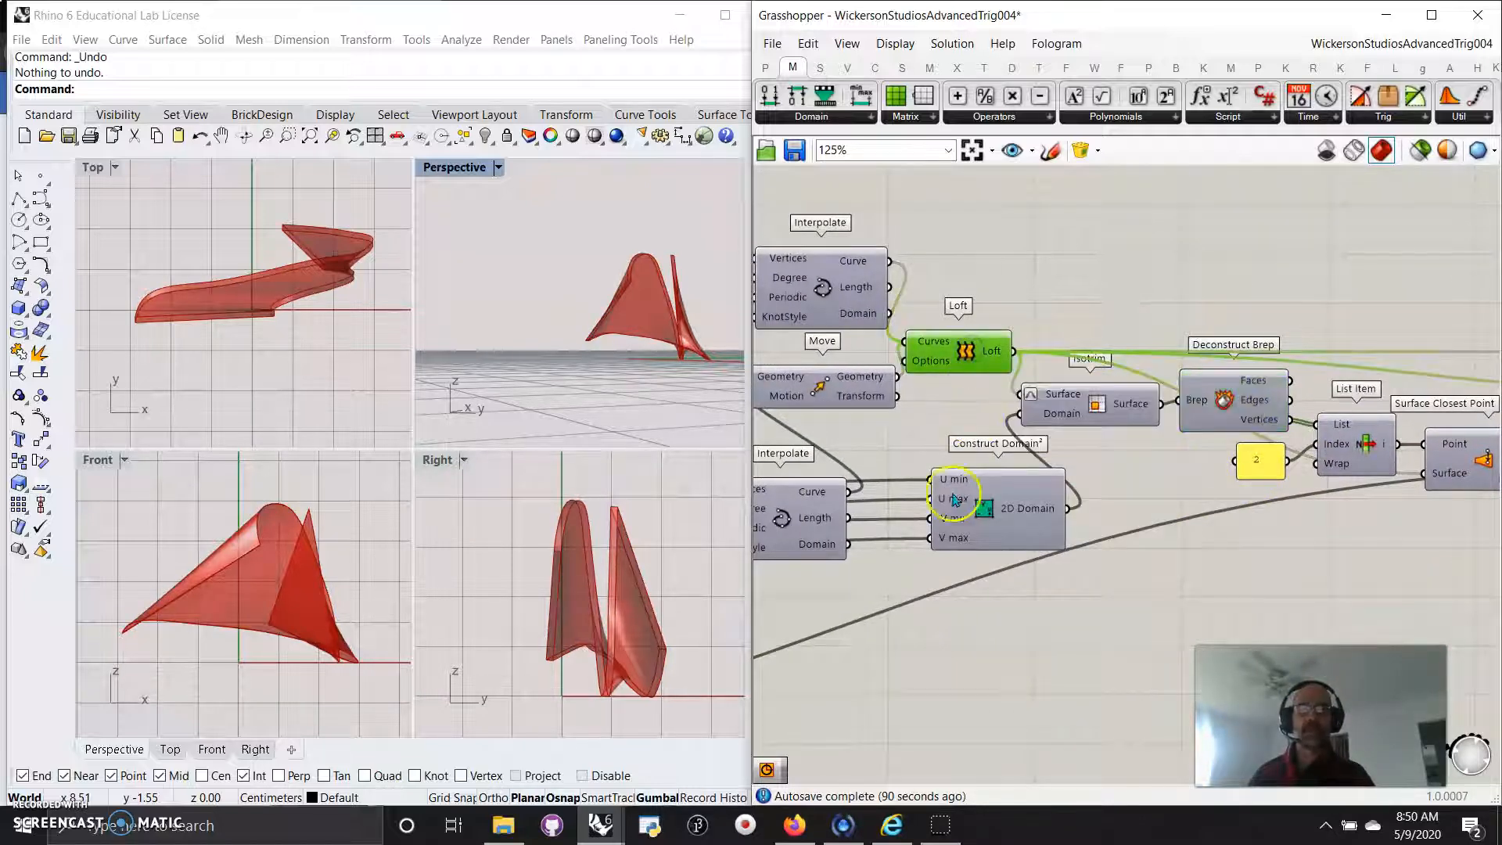
pyautogui.click(982, 507)
pyautogui.click(1087, 406)
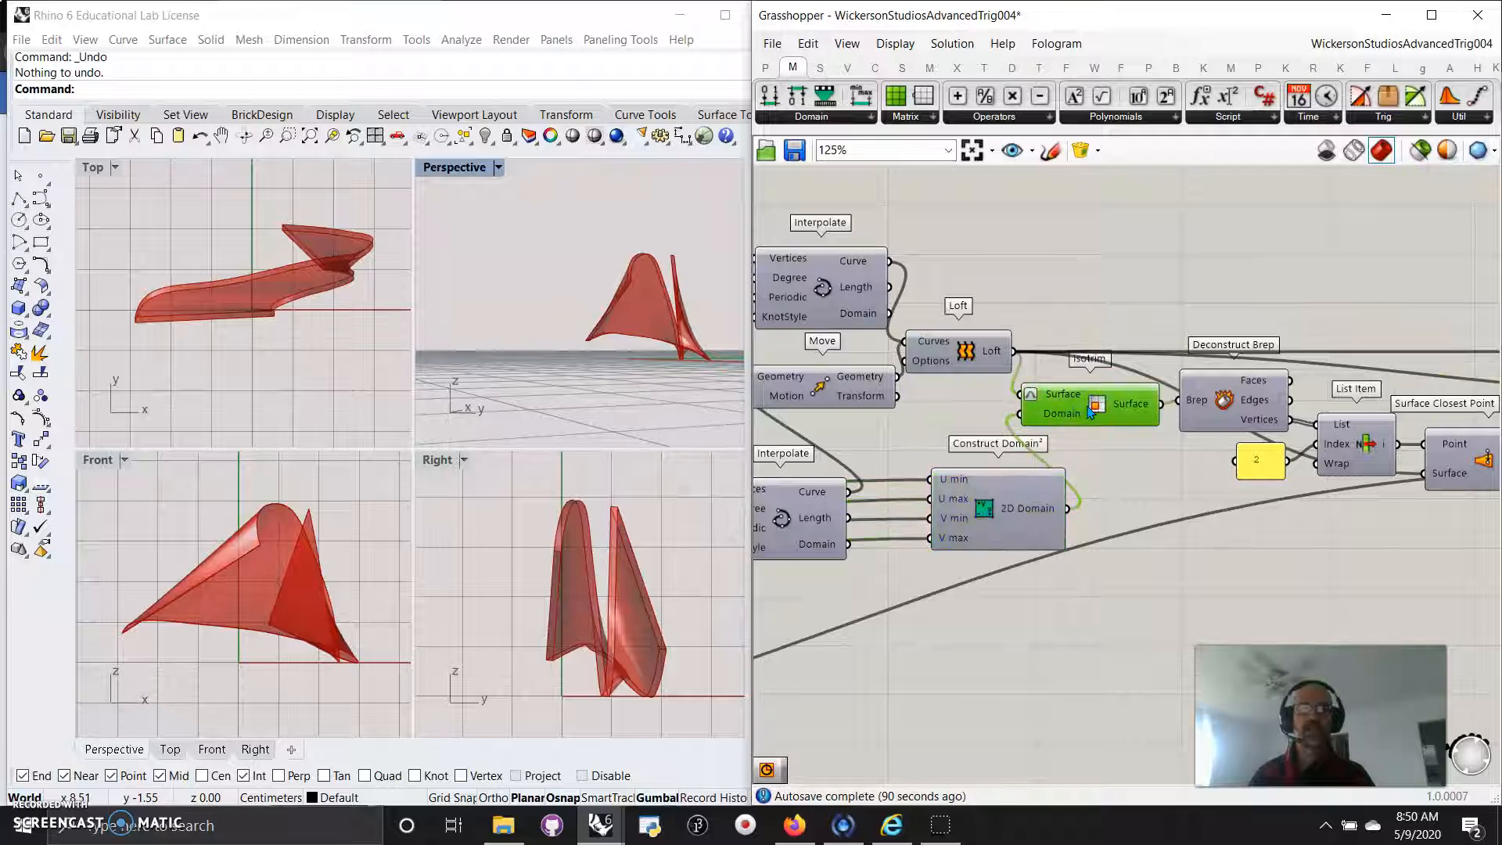
pyautogui.moveTo(1095, 407); pyautogui.dragTo(1093, 411)
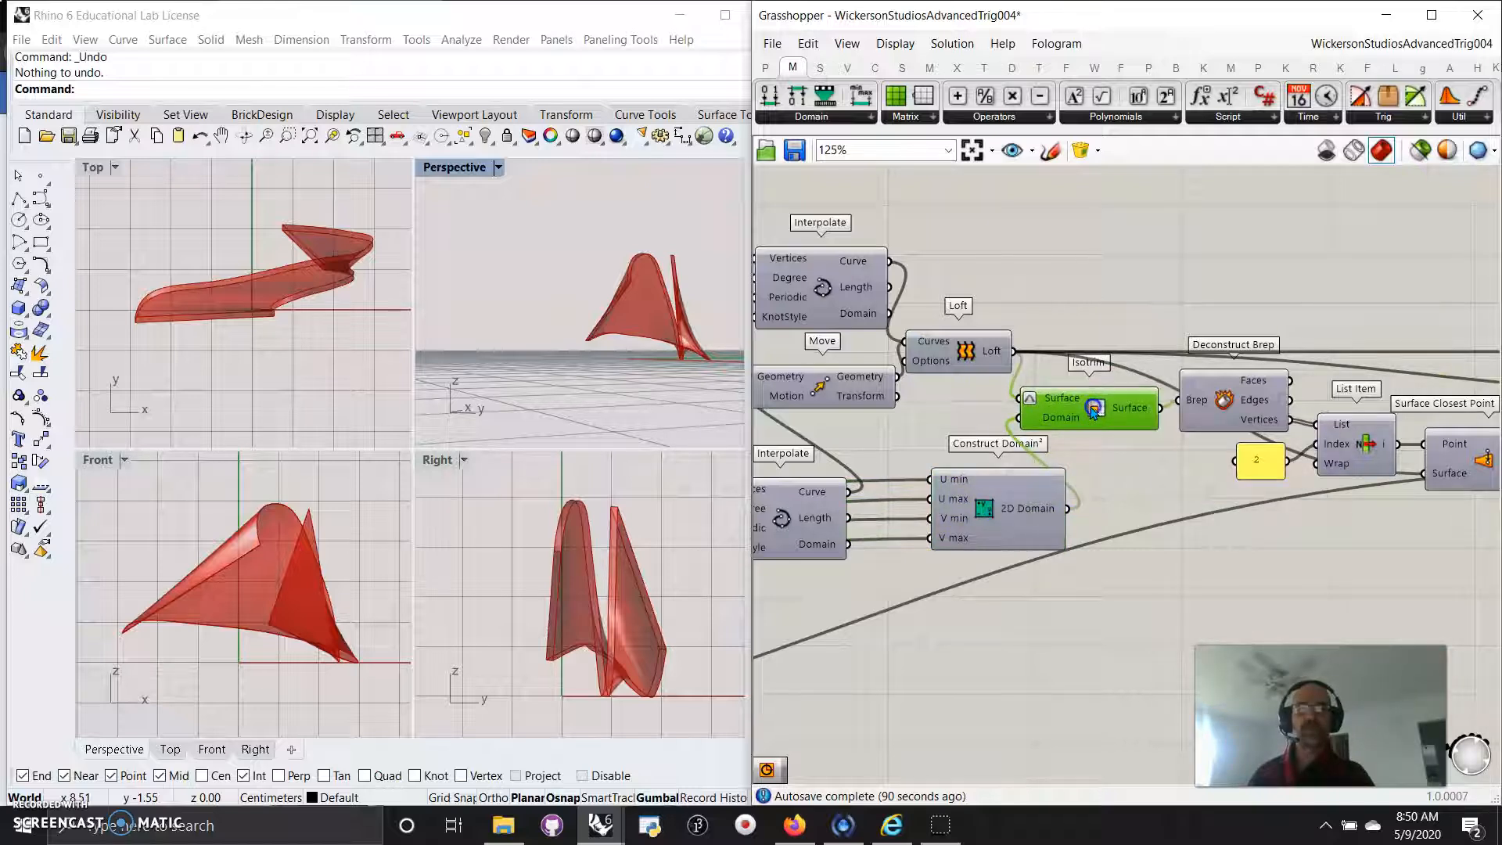
pyautogui.click(1408, 156)
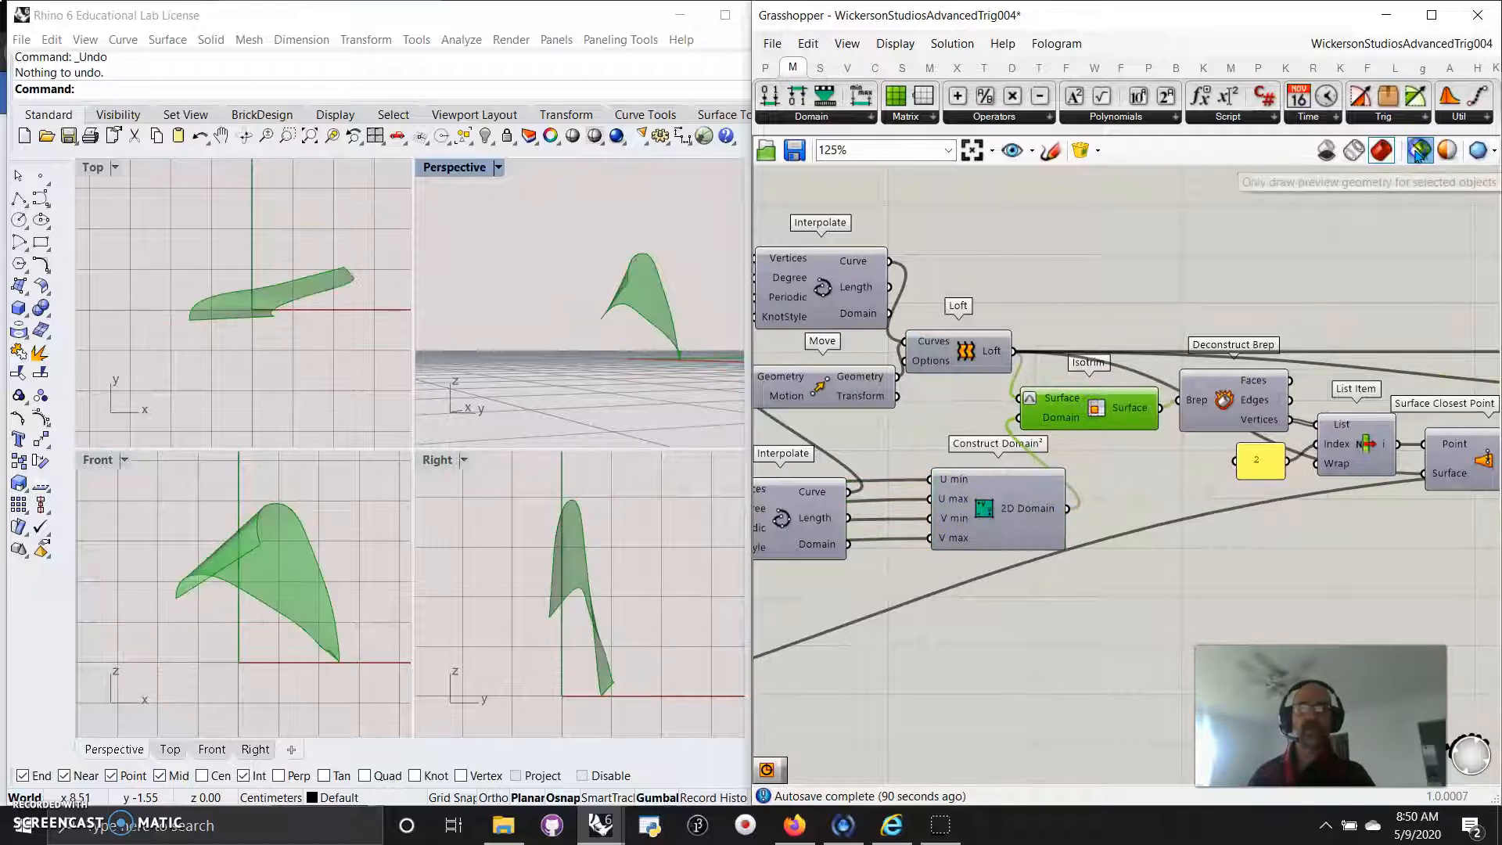
# Examine the individual previews of Deconstruct Brep and List Item from different perspective angles
pyautogui.click(1214, 406)
pyautogui.moveTo(632, 388); pyautogui.dragTo(620, 386, button='right')
pyautogui.click(1359, 452)
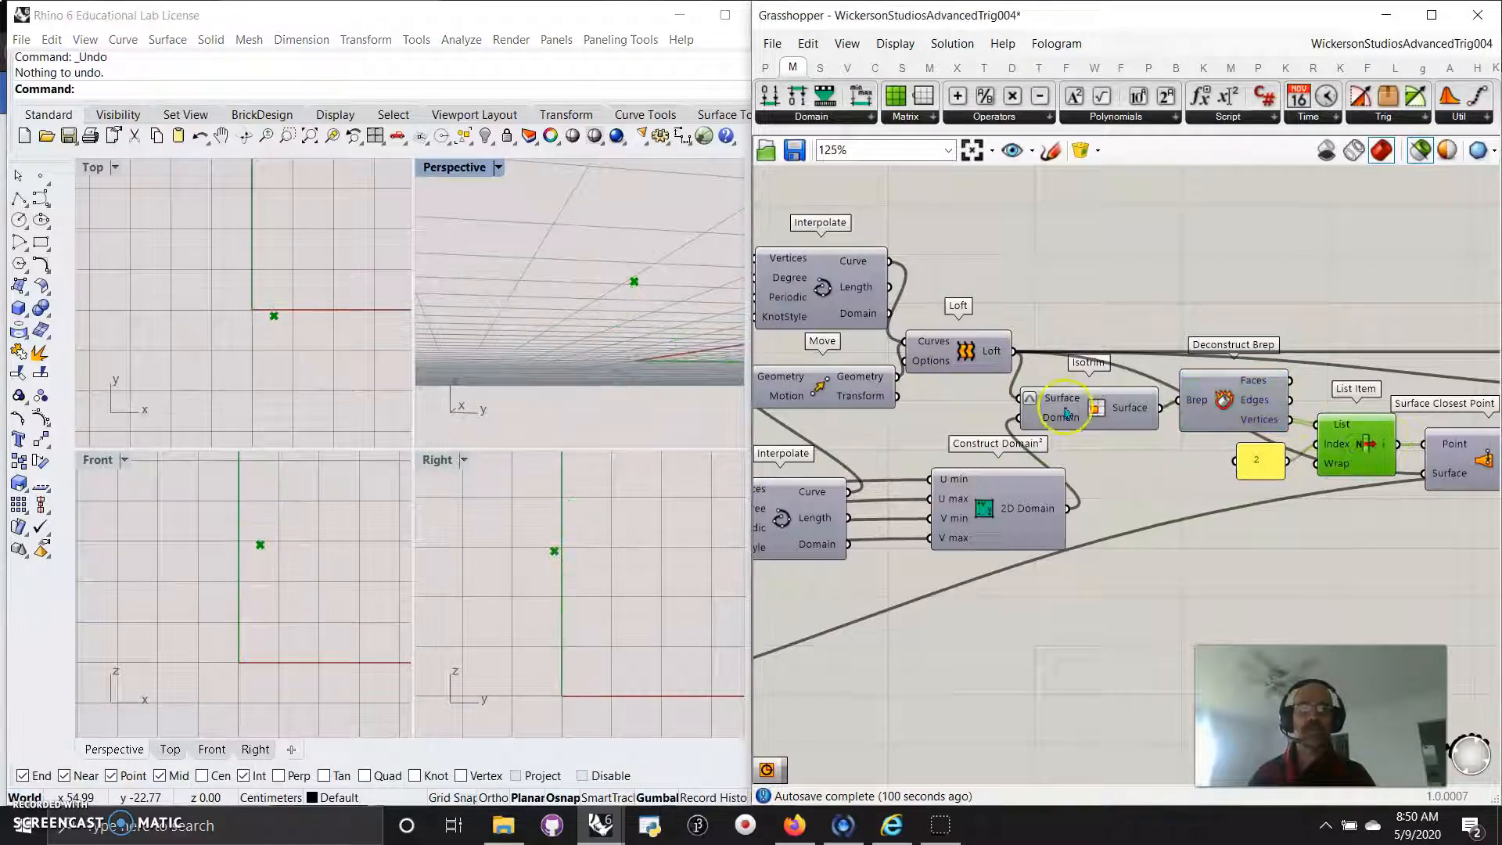
pyautogui.click(1228, 389)
pyautogui.moveTo(599, 383)
pyautogui.mouseDown(button='right')
pyautogui.moveTo(597, 414)
pyautogui.moveTo(618, 373)
pyautogui.mouseUp(button='right')
# Shift the index panel away from List Item and add a number slider ranging from 0 to 3 below it
pyautogui.moveTo(1271, 469); pyautogui.dragTo(1253, 479)
pyautogui.click(1175, 552)
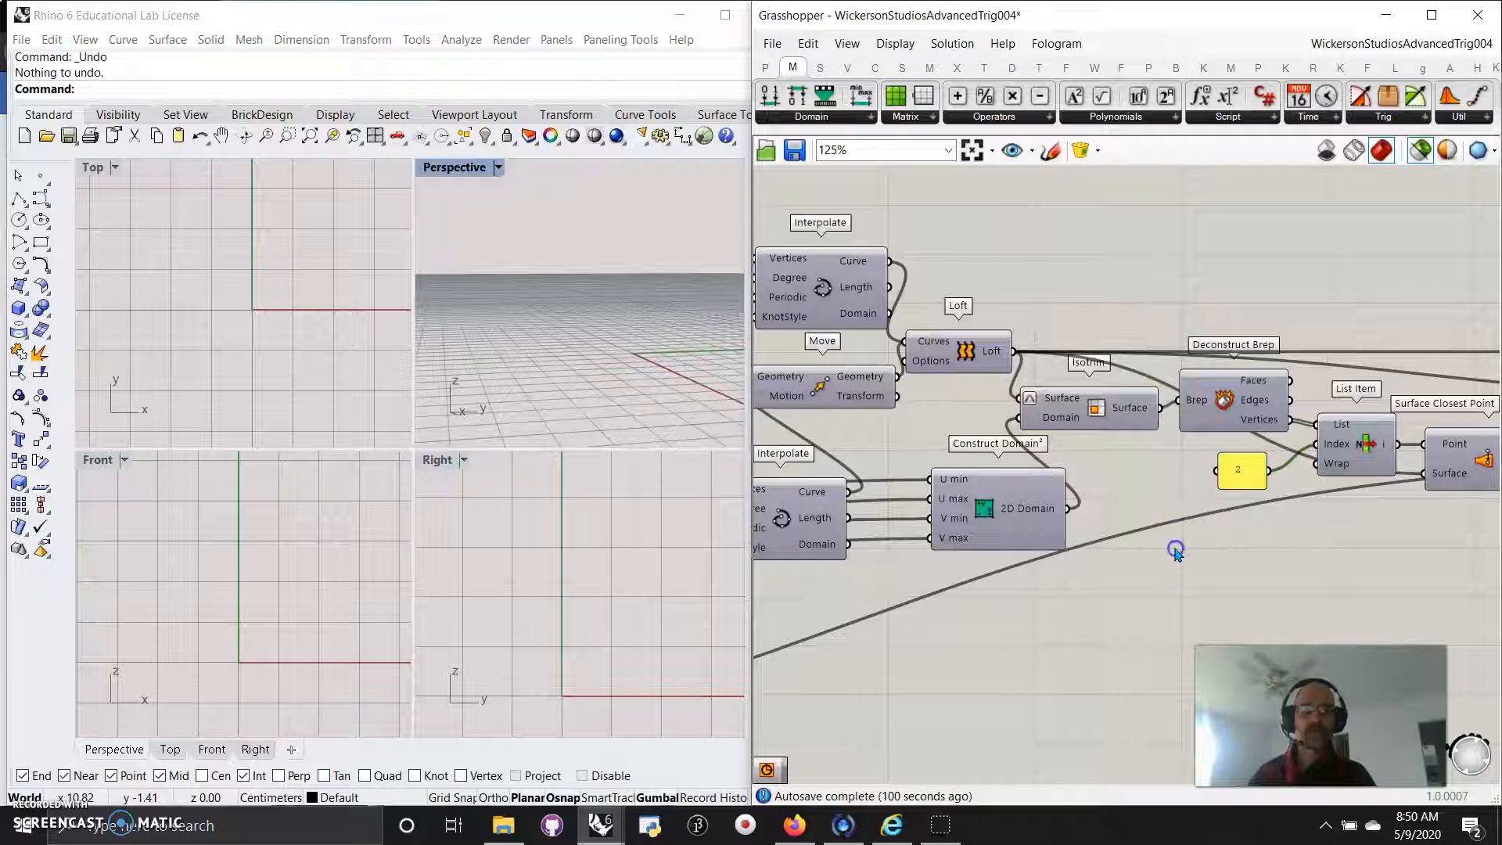
pyautogui.doubleClick(1177, 550)
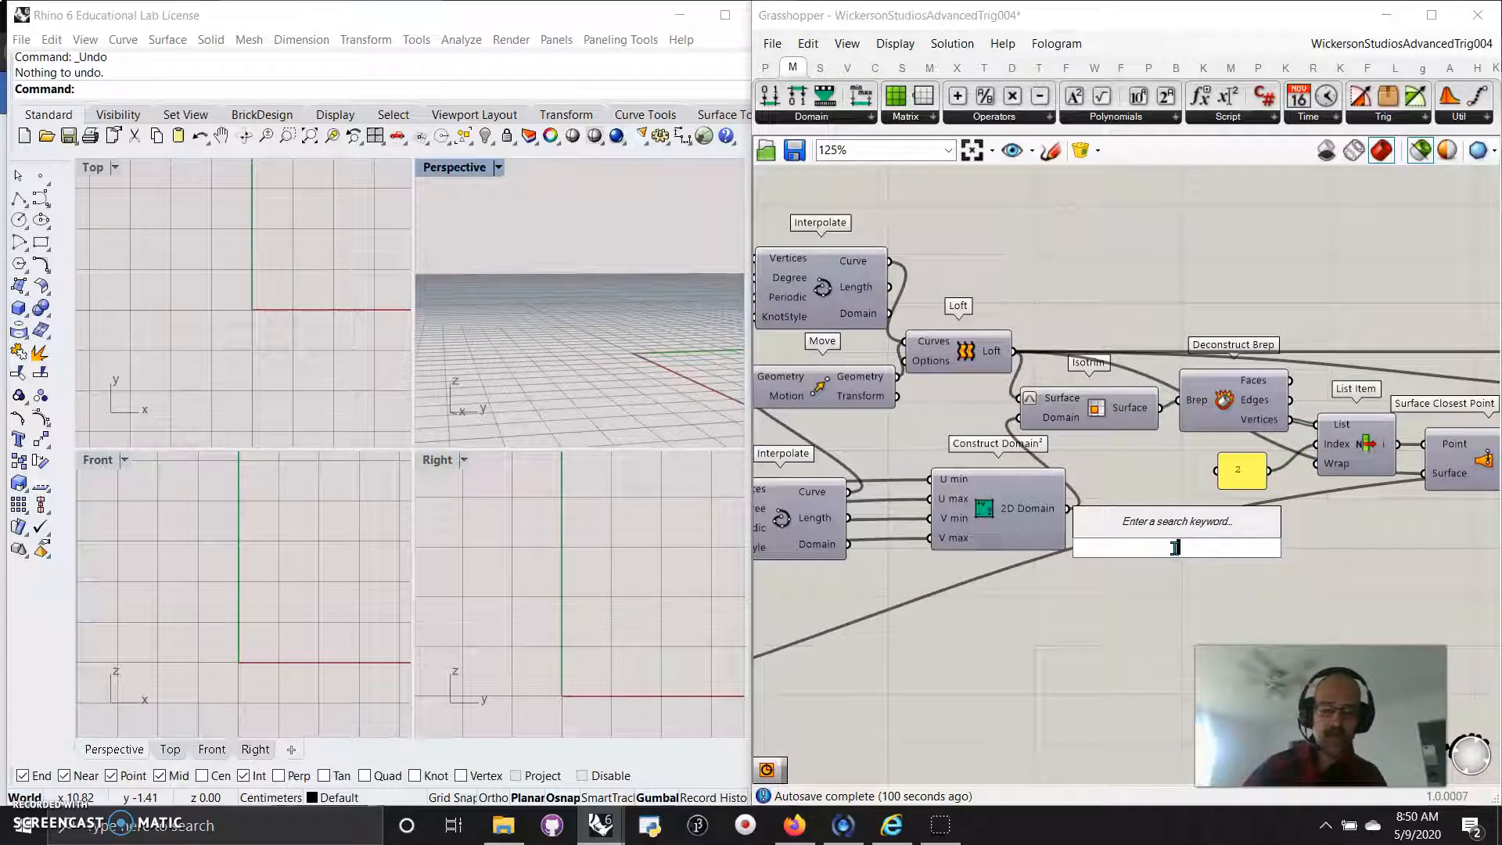
pyautogui.write('0')
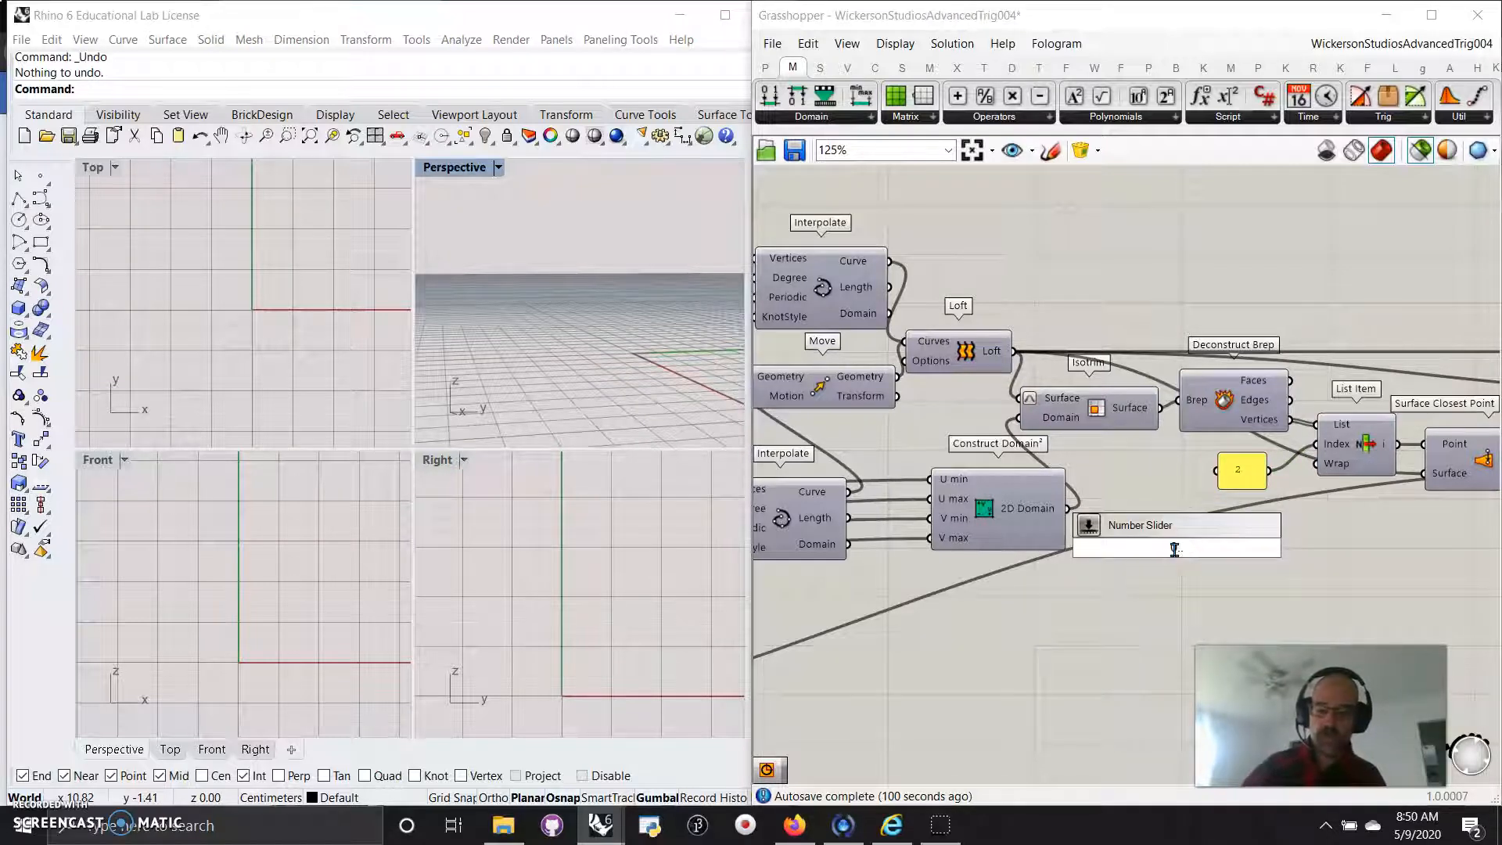
pyautogui.write('..3')
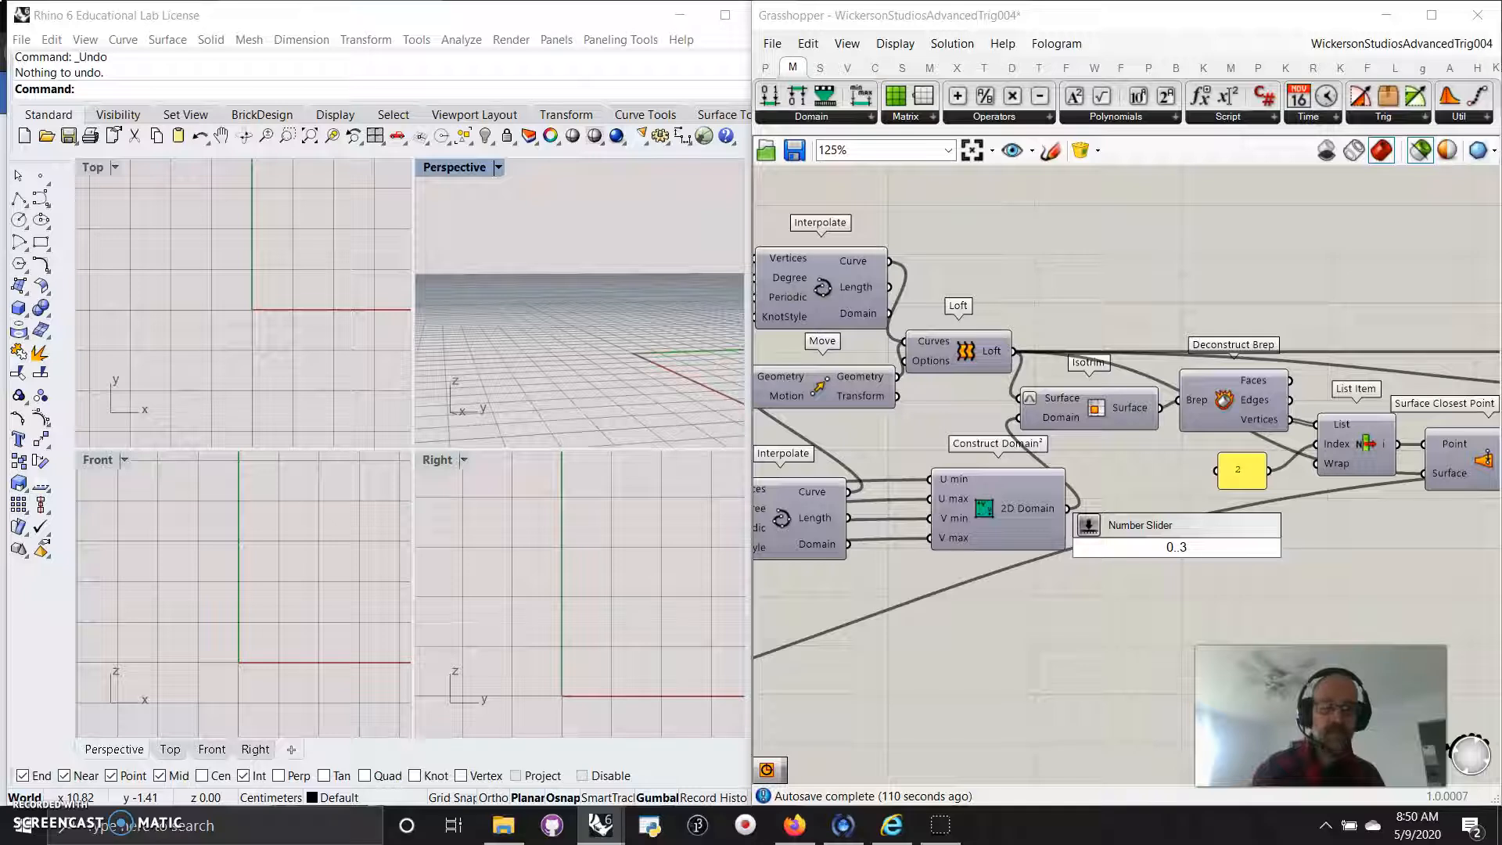
pyautogui.write('\\')
pyautogui.press('BackSpace')
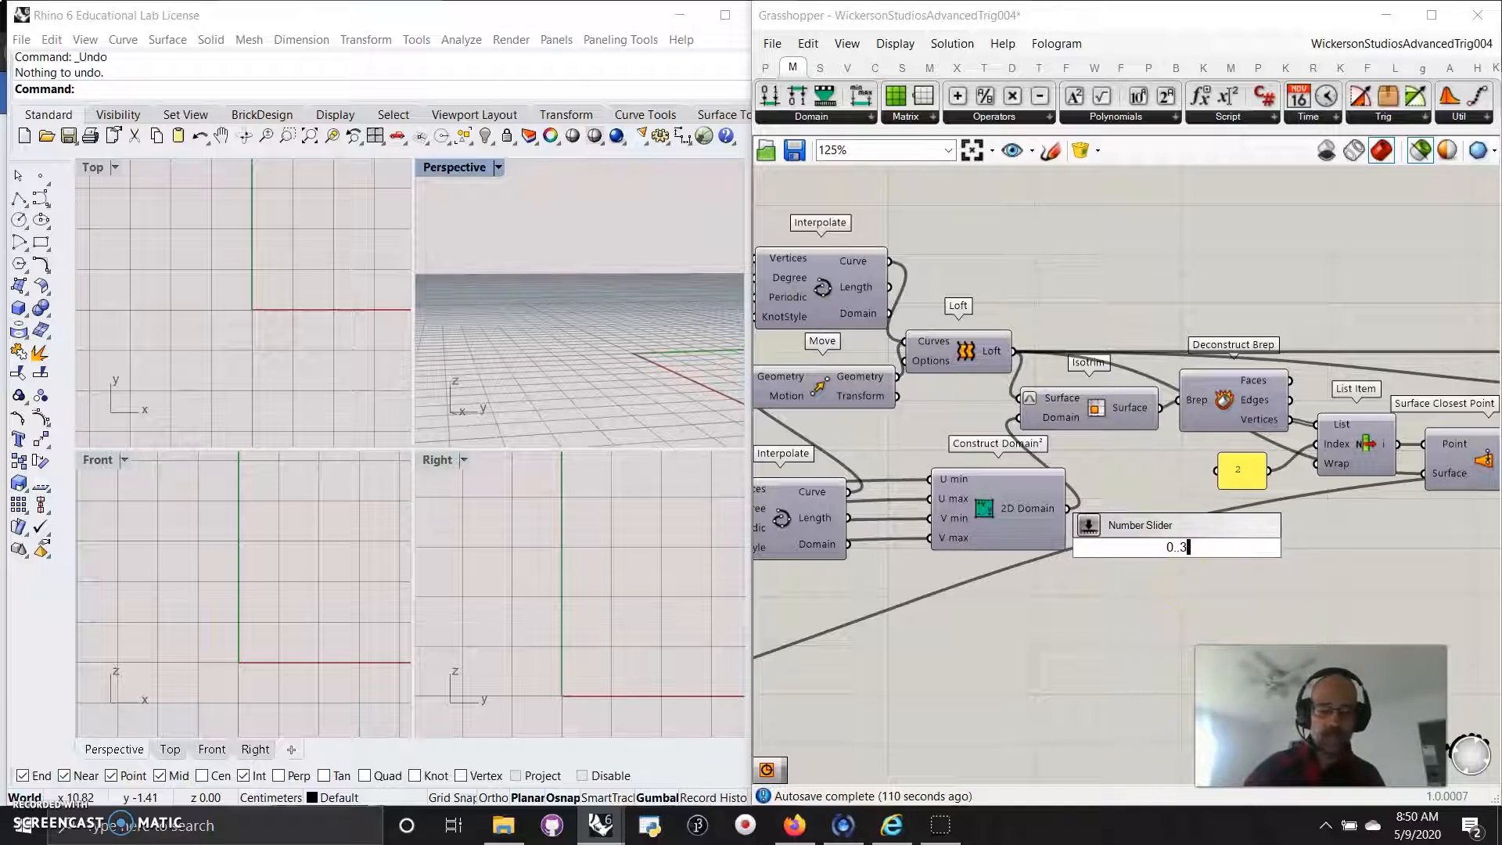
pyautogui.press('Return')
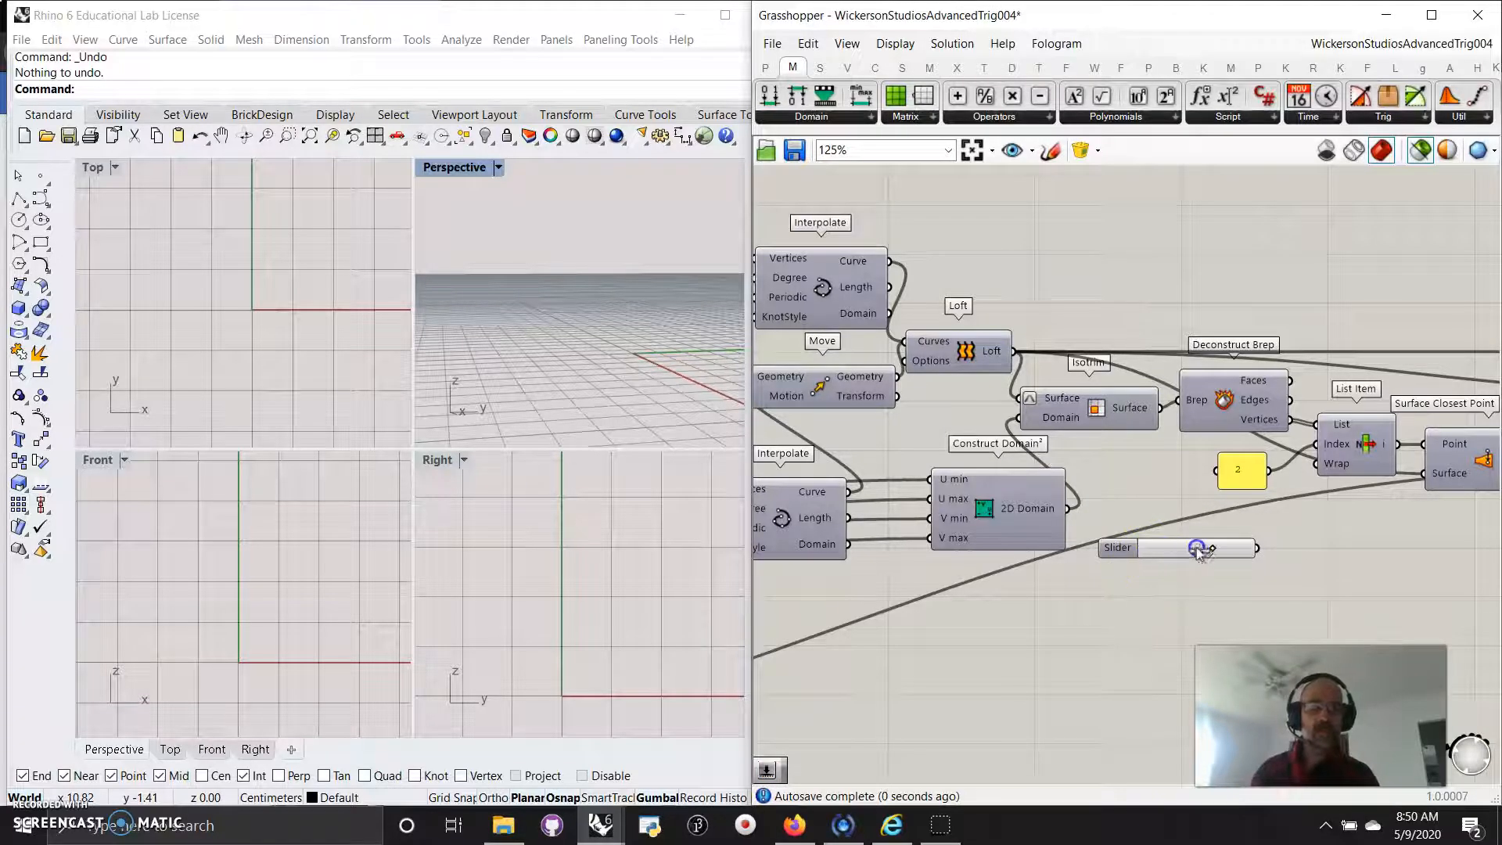
# Connect the new slider to List Item's Index input in place of the panel and set it to 2
pyautogui.moveTo(1257, 547); pyautogui.dragTo(1316, 444)
pyautogui.moveTo(1244, 551); pyautogui.dragTo(1195, 561)
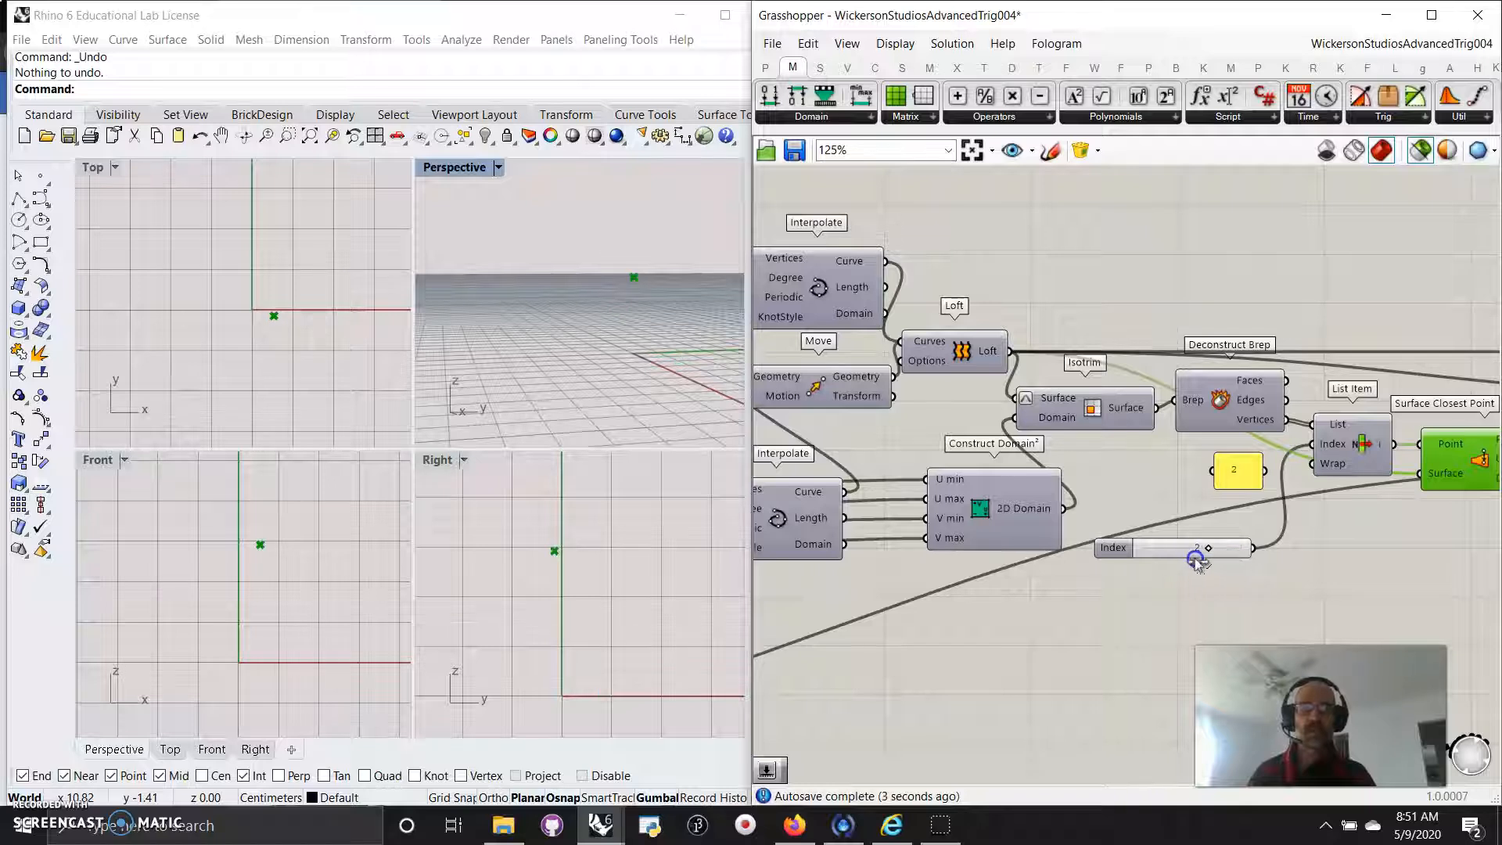
# Move the Multiplication component lower beneath Evaluate Surface and preview the Evaluate Surface and Extrude geometry
pyautogui.moveTo(1315, 585); pyautogui.dragTo(891, 518, button='right')
pyautogui.click(1202, 293)
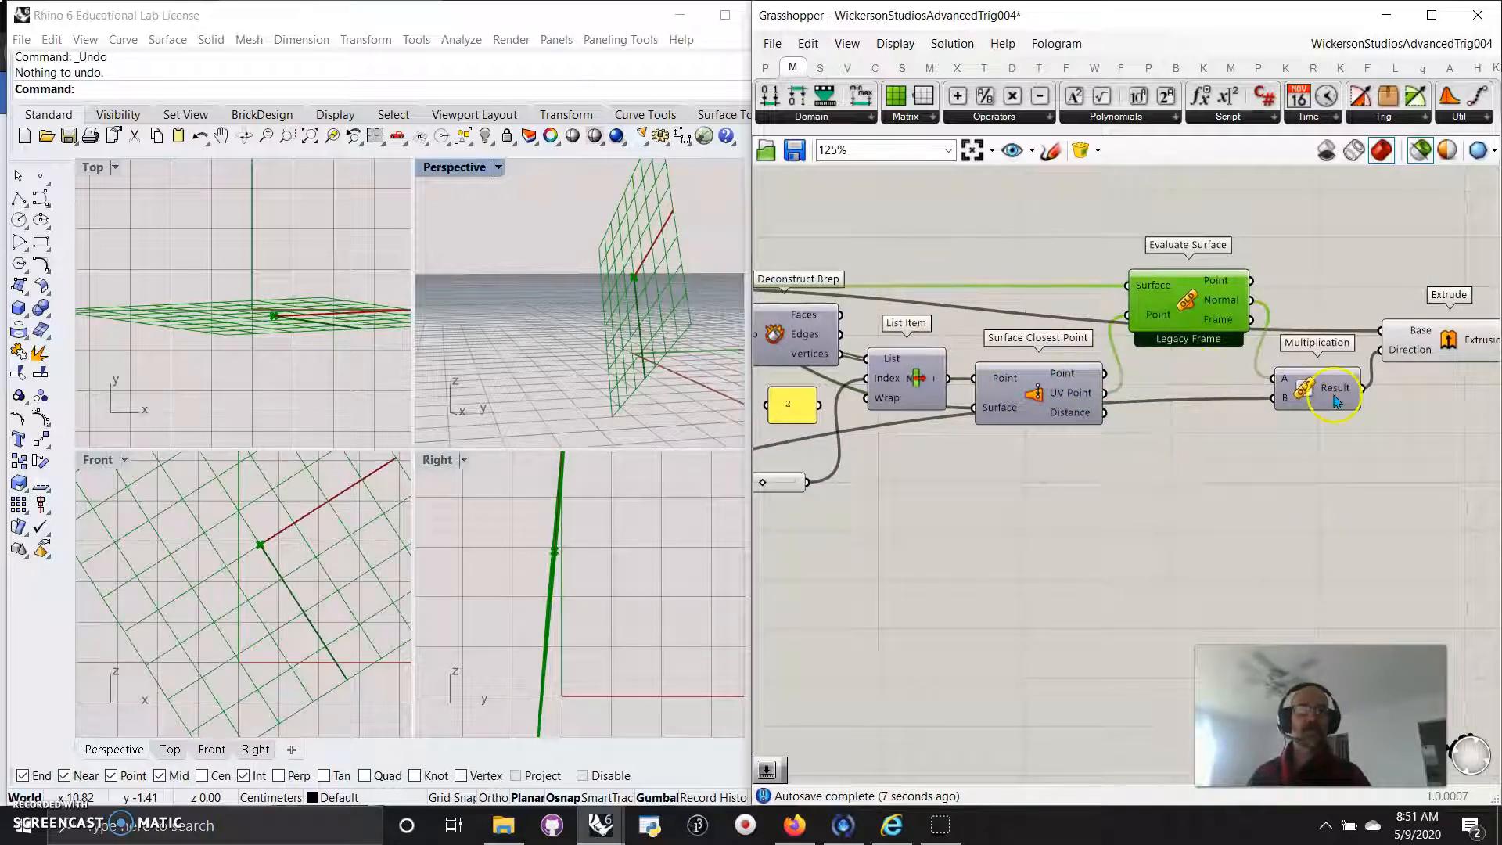
pyautogui.moveTo(1324, 403); pyautogui.dragTo(1309, 438)
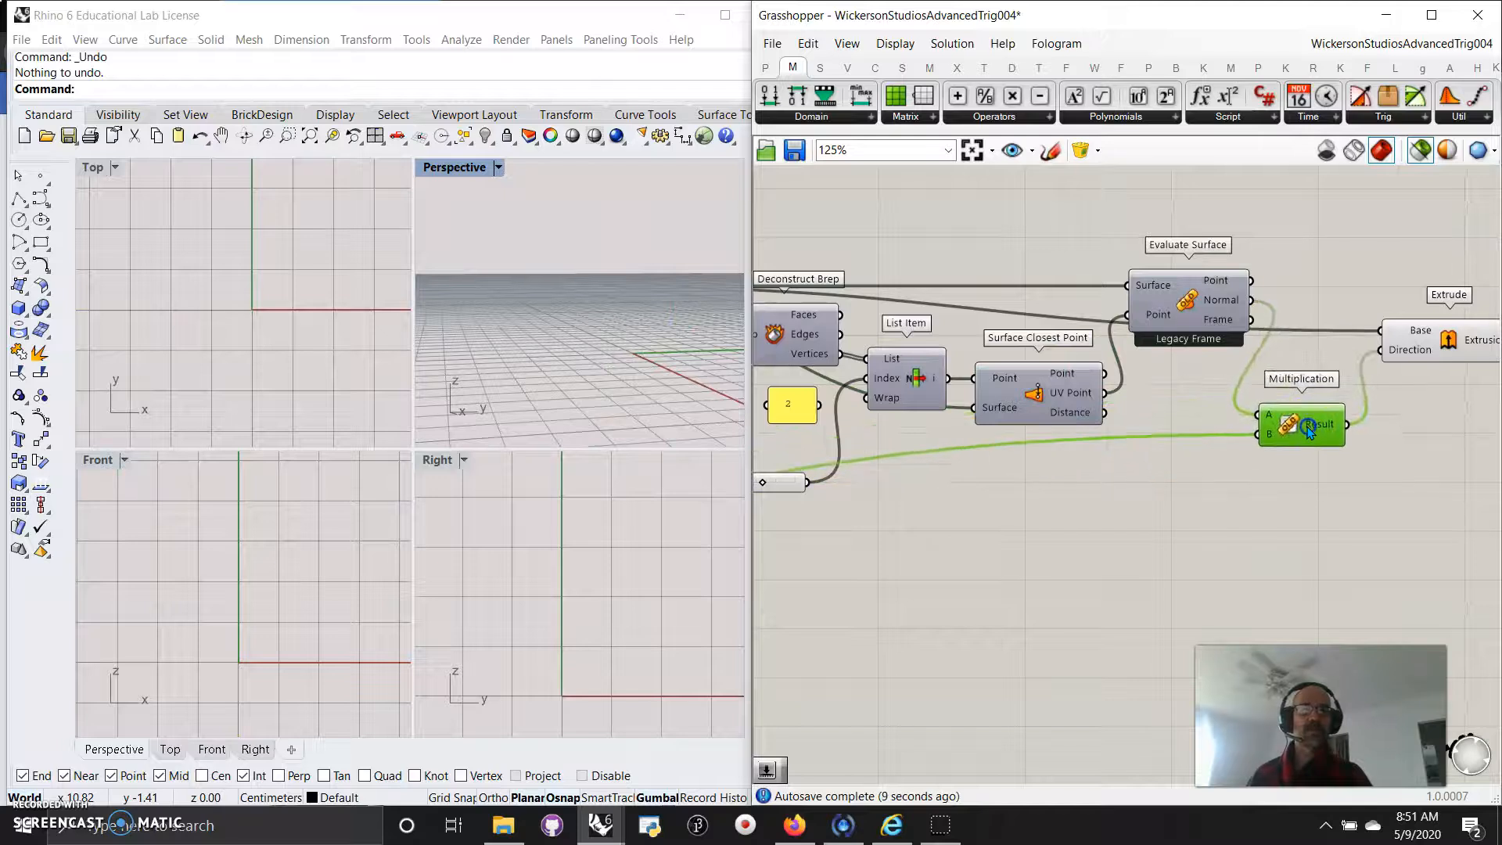
pyautogui.click(1432, 347)
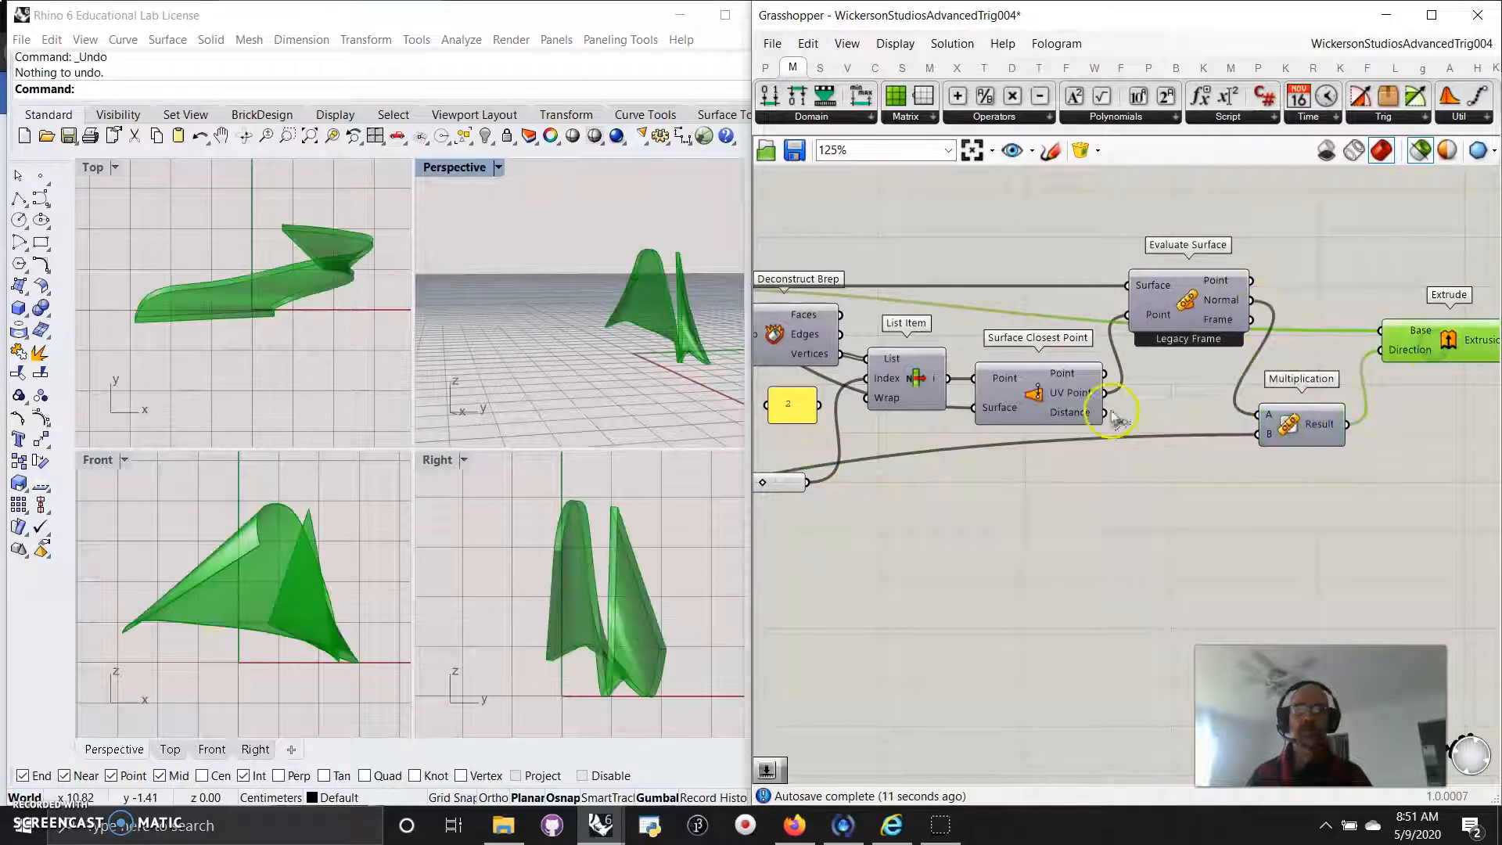
# Set the slider controlling the extrusion thickness to 0.226 and the topmost slider feeding the Series steps to 0.359
pyautogui.moveTo(1119, 420); pyautogui.dragTo(1324, 576, button='right')
pyautogui.moveTo(965, 637); pyautogui.dragTo(1431, 537, button='right')
pyautogui.moveTo(928, 640); pyautogui.dragTo(1416, 560, button='right')
pyautogui.moveTo(832, 526)
pyautogui.mouseDown()
pyautogui.moveTo(899, 527)
pyautogui.moveTo(841, 538)
pyautogui.mouseUp()
pyautogui.moveTo(823, 352); pyautogui.dragTo(1009, 704, button='right')
pyautogui.moveTo(1069, 364)
pyautogui.mouseDown()
pyautogui.moveTo(1053, 362)
pyautogui.moveTo(1072, 368)
pyautogui.mouseUp()
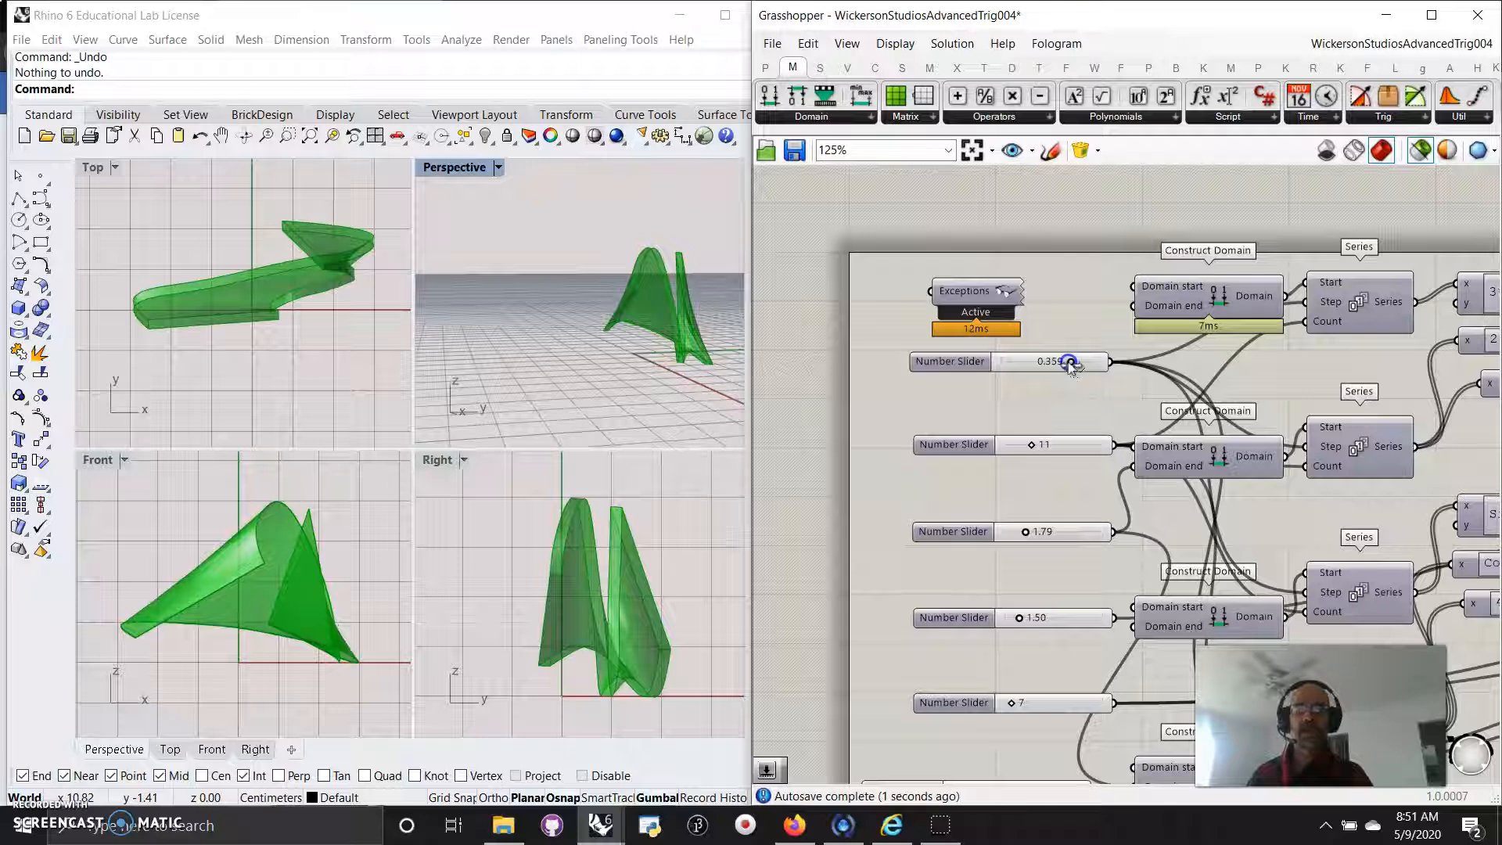
pyautogui.moveTo(1058, 405); pyautogui.dragTo(962, 332, button='right')
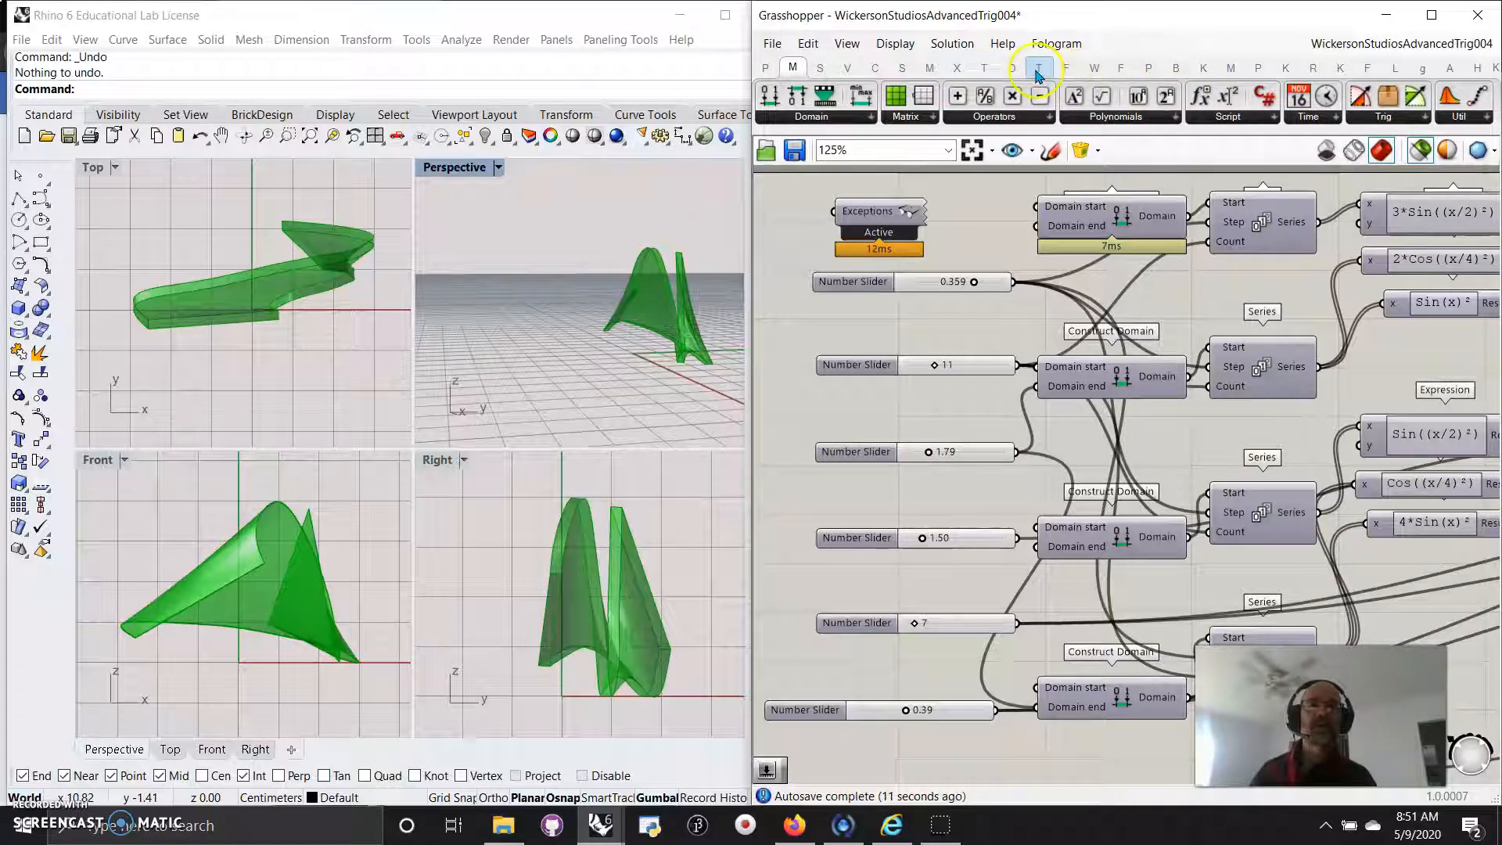
pyautogui.click(954, 70)
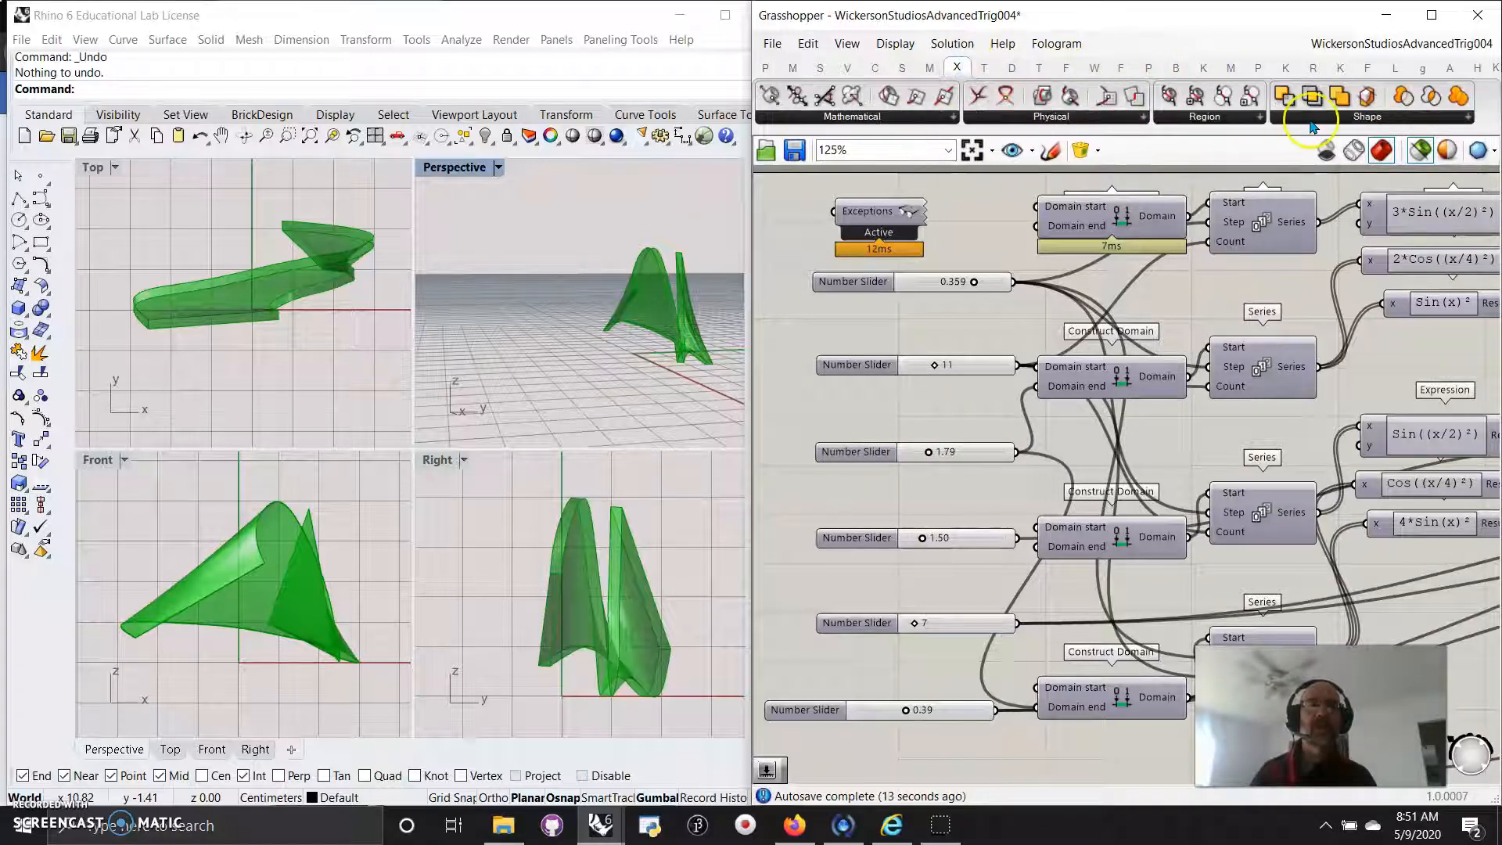
pyautogui.click(1343, 123)
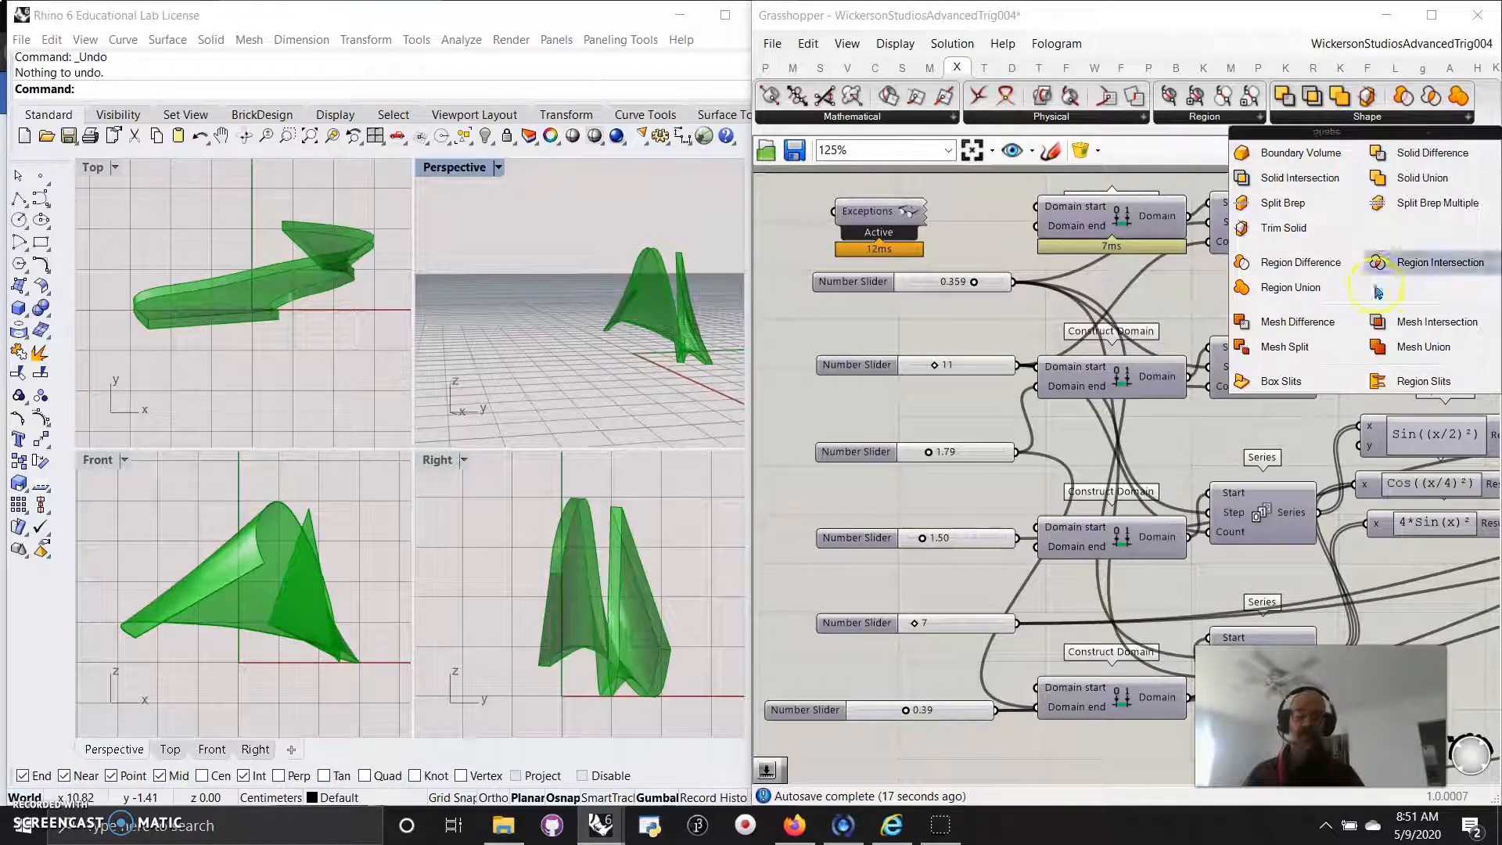
pyautogui.click(926, 428)
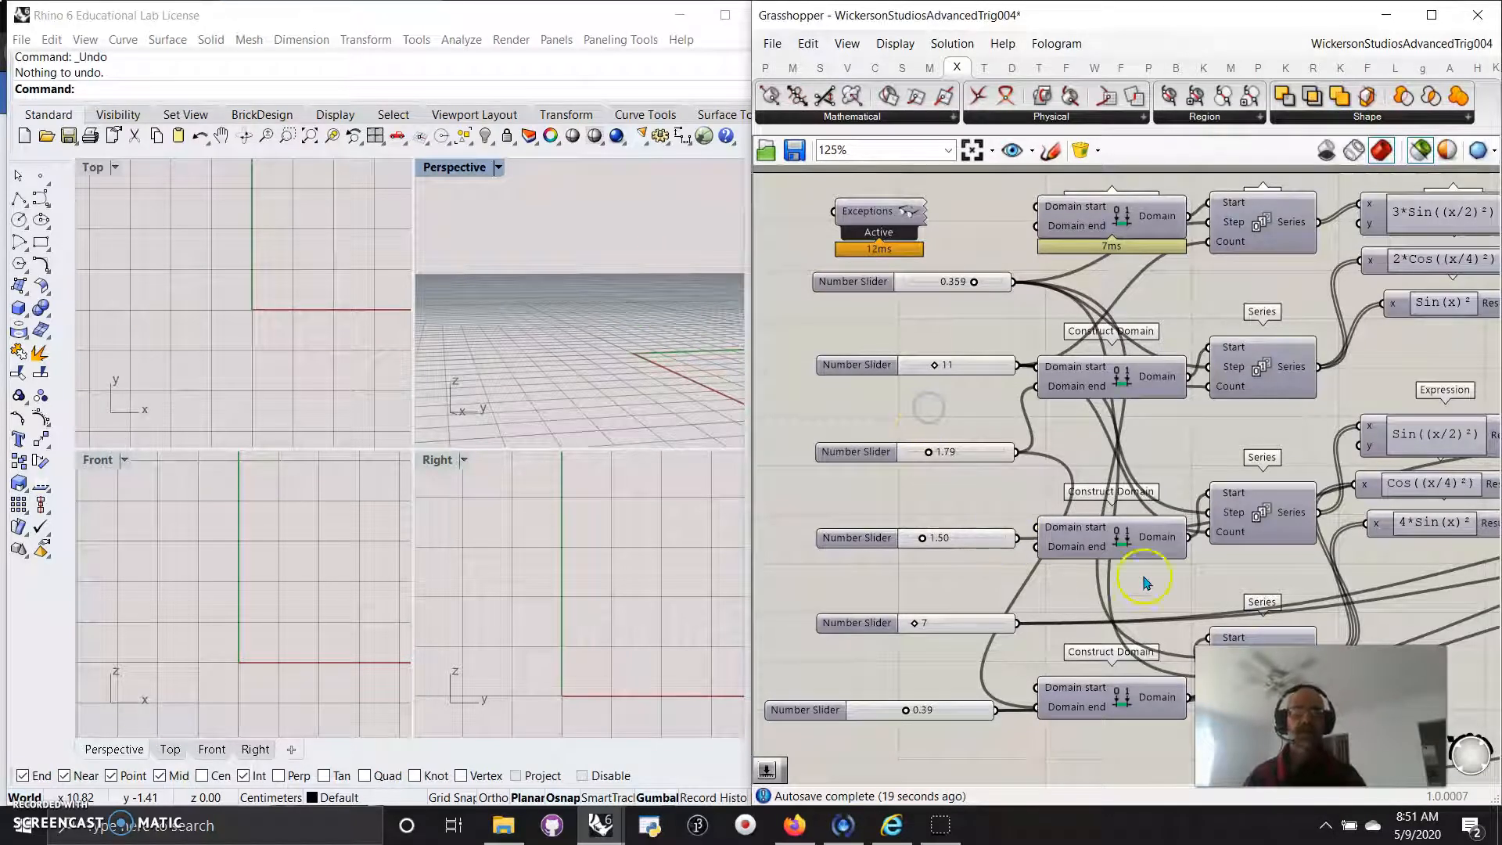
# Turn off the selected-only preview and move the Extrude component closer to Evaluate Surface
pyautogui.click(1381, 151)
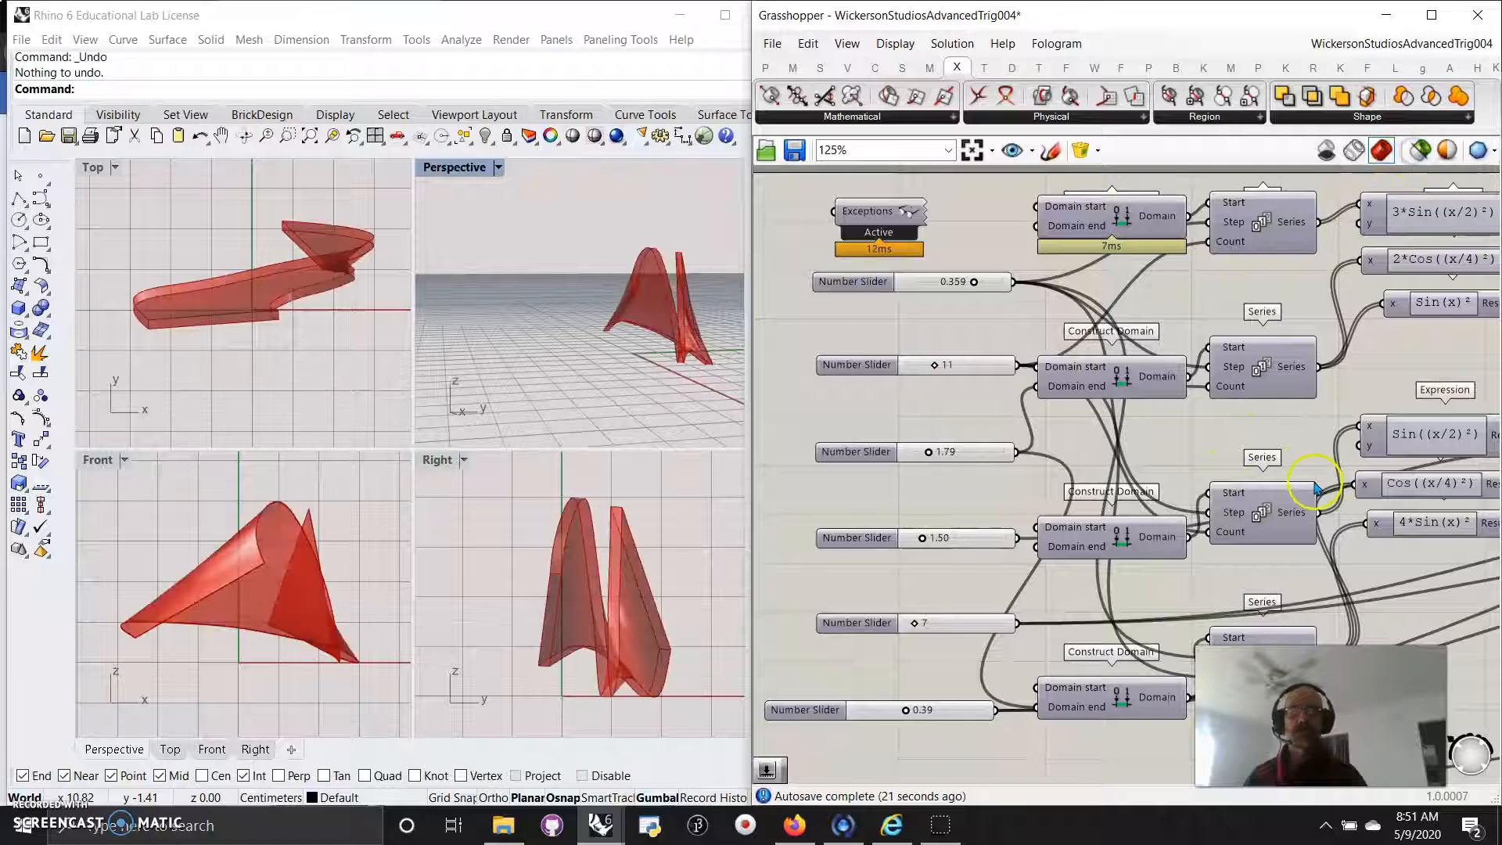
pyautogui.moveTo(1295, 421); pyautogui.dragTo(1251, 418, button='right')
pyautogui.moveTo(1432, 501); pyautogui.dragTo(1121, 524, button='right')
pyautogui.click(1123, 460)
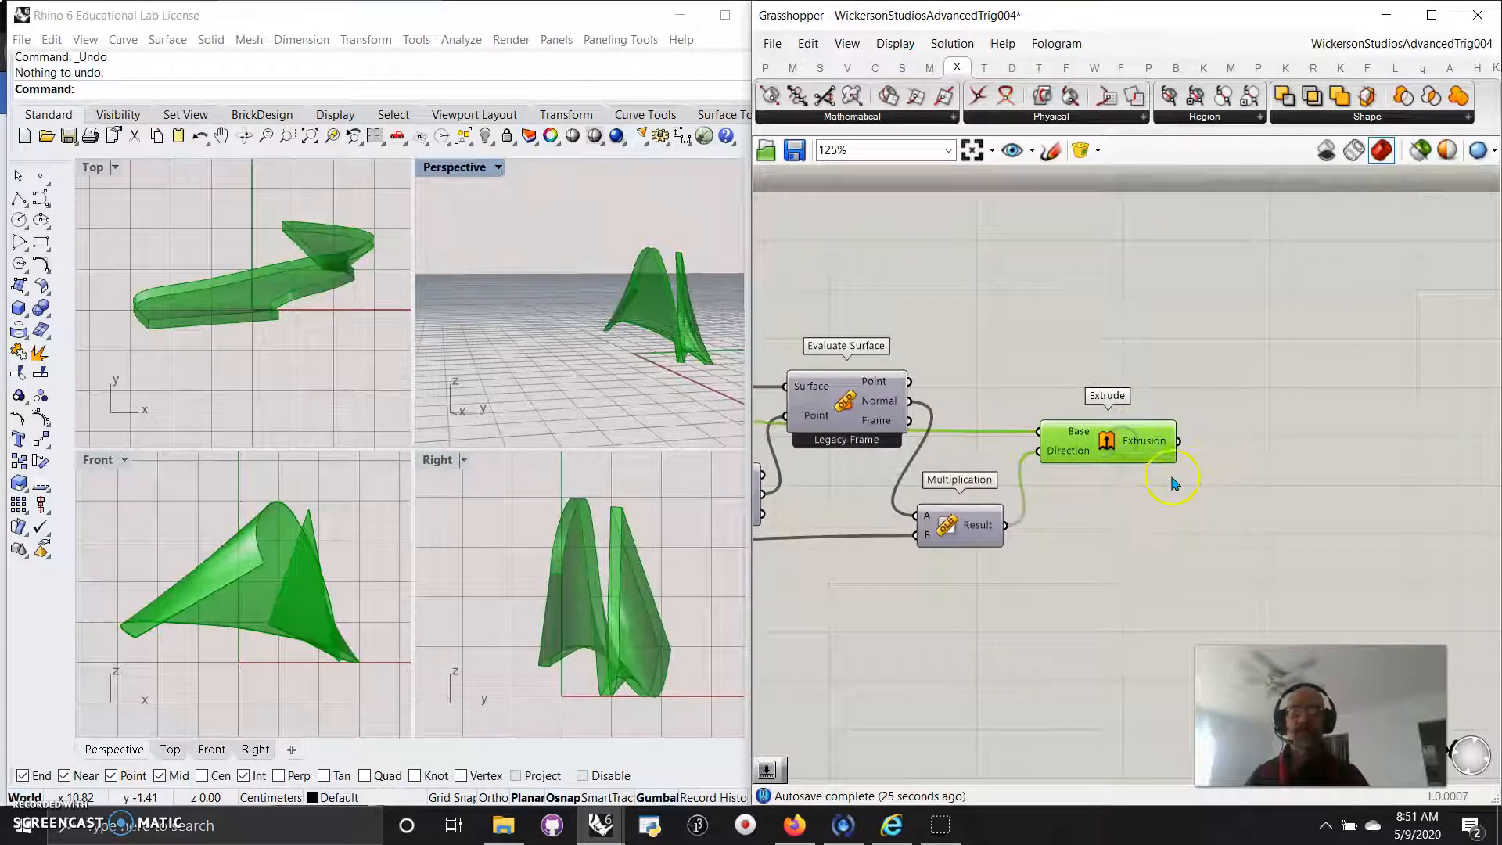
pyautogui.moveTo(1123, 457); pyautogui.dragTo(1087, 417)
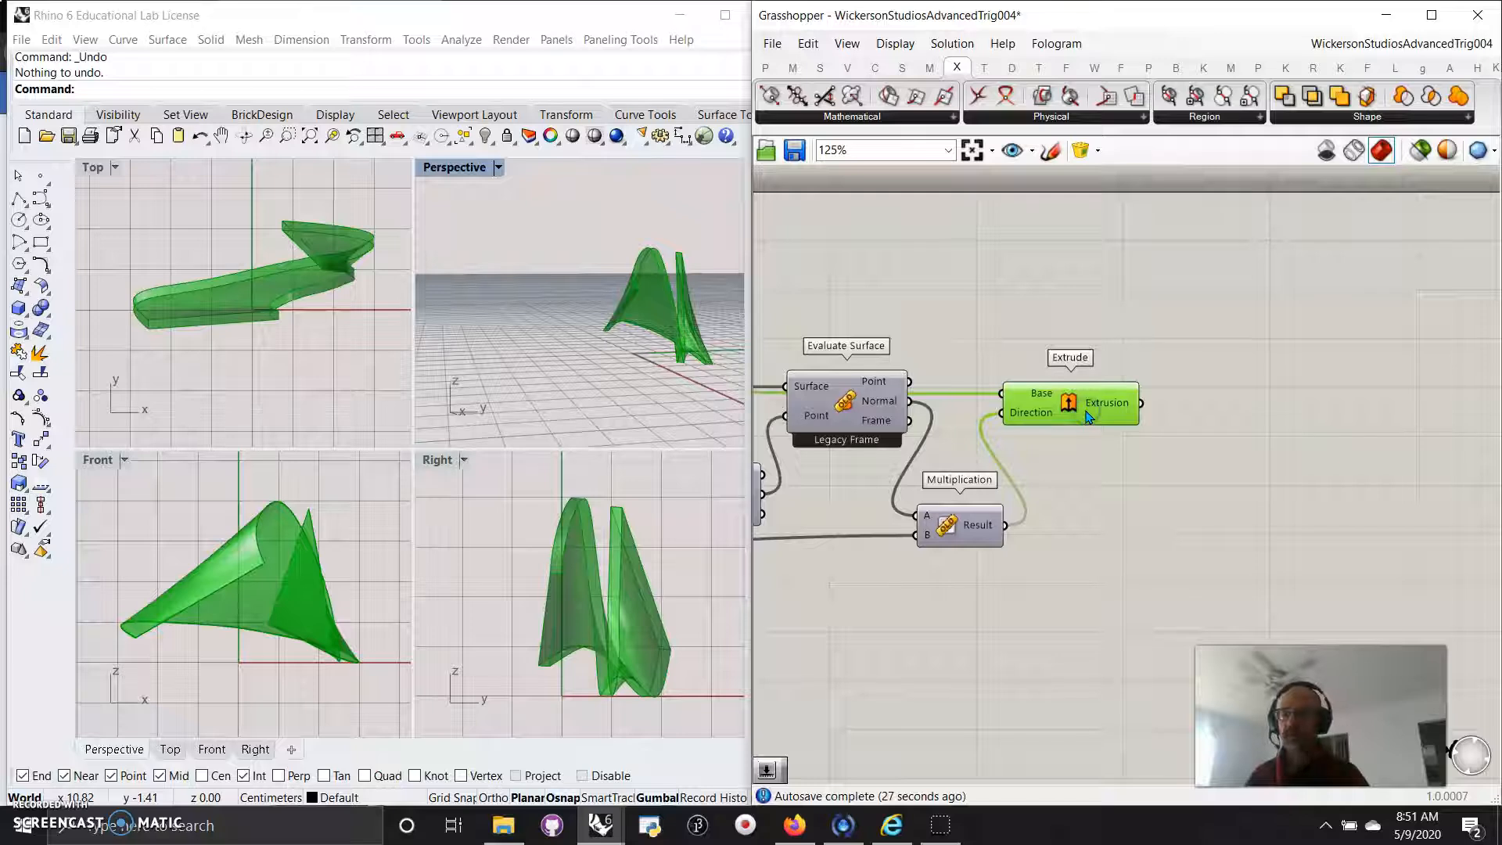
pyautogui.click(1127, 404)
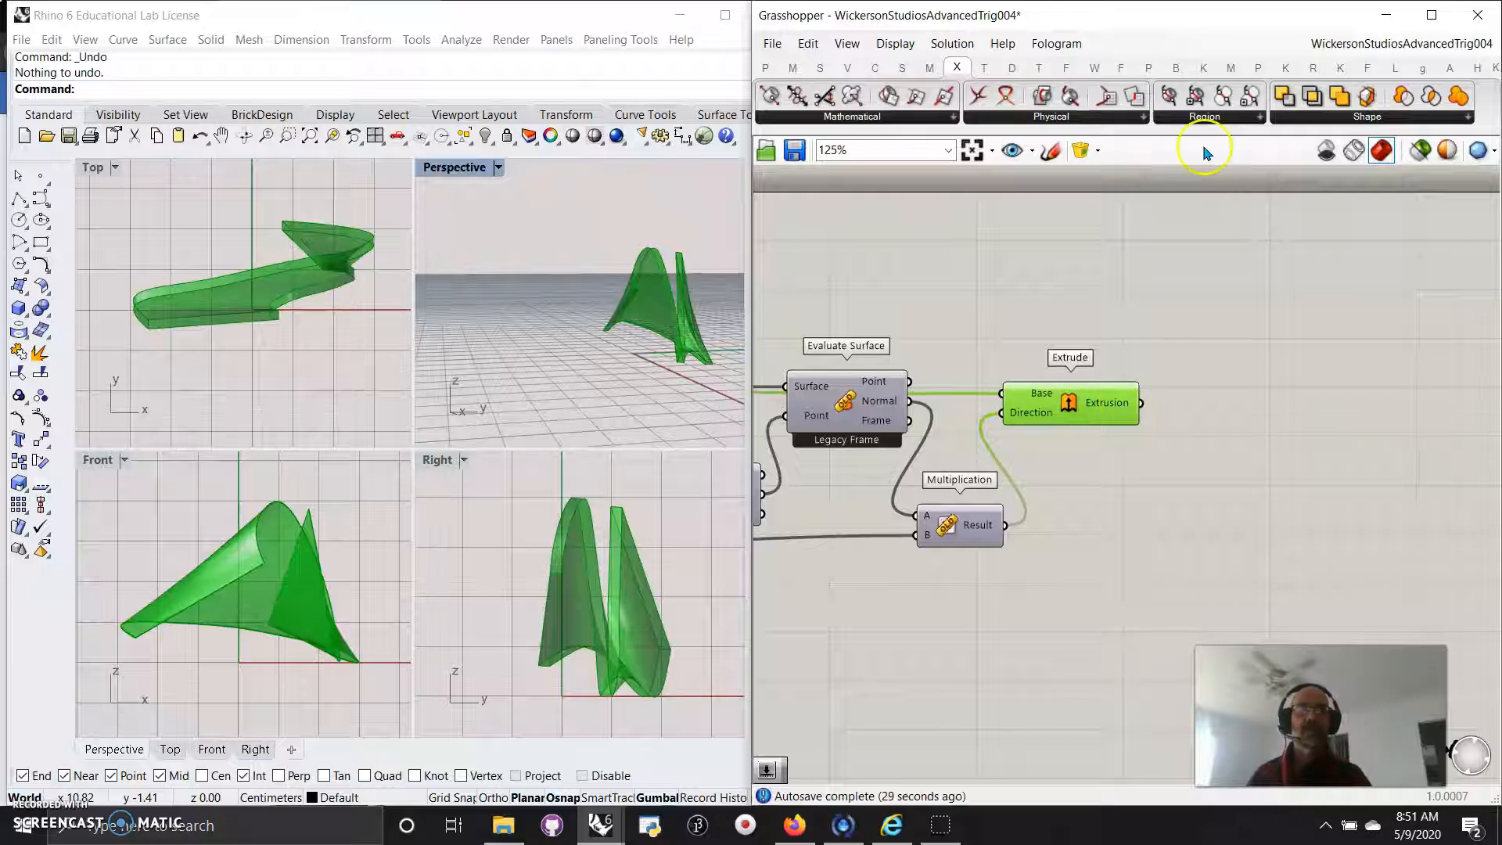
# Add a Mirror component beside Extrude and connect the Extrusion output to its geometry input
pyautogui.click(1039, 67)
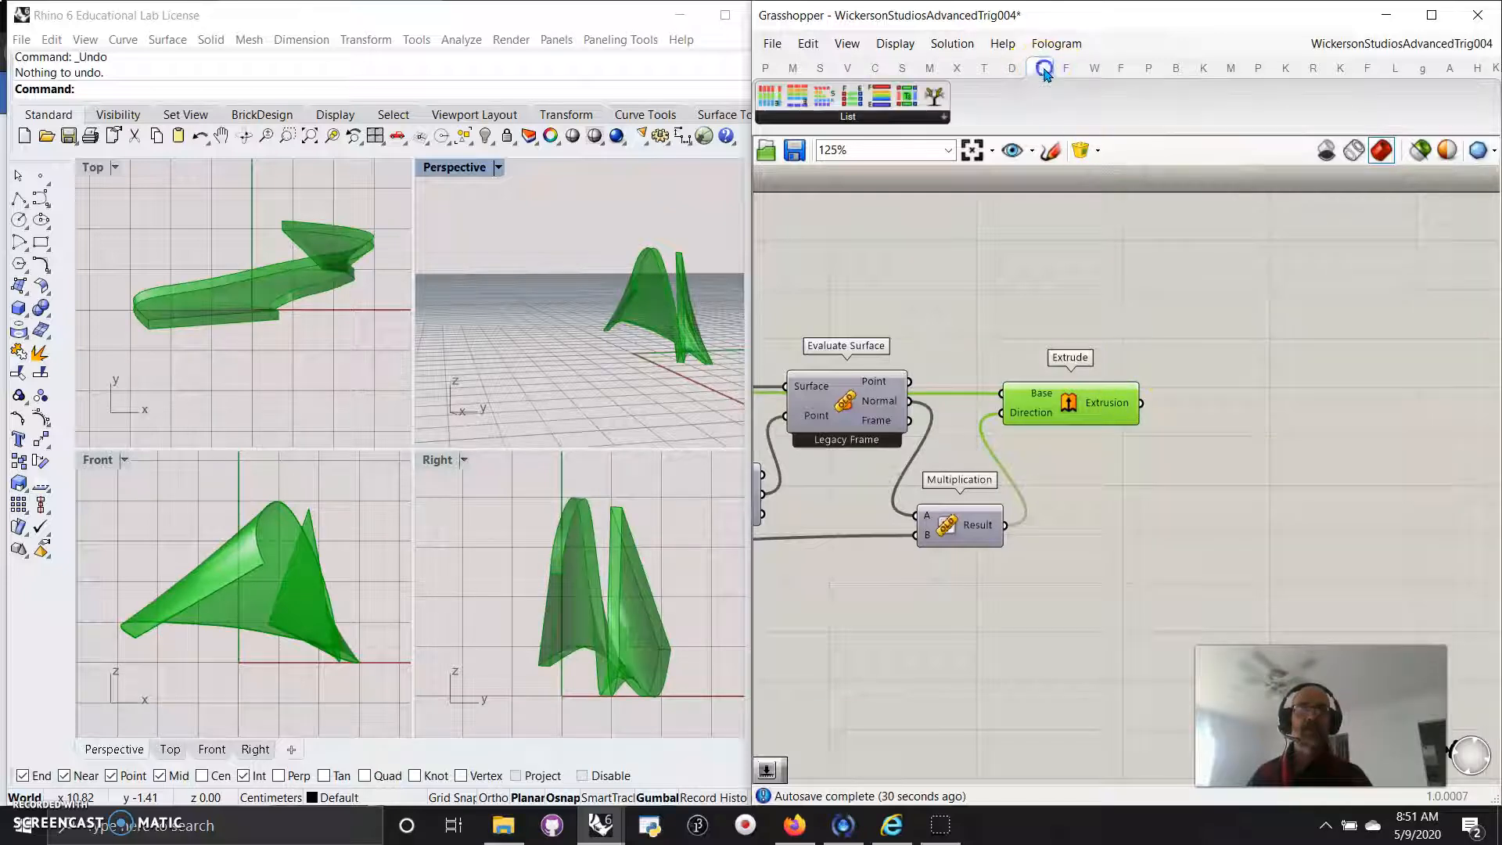
pyautogui.click(983, 69)
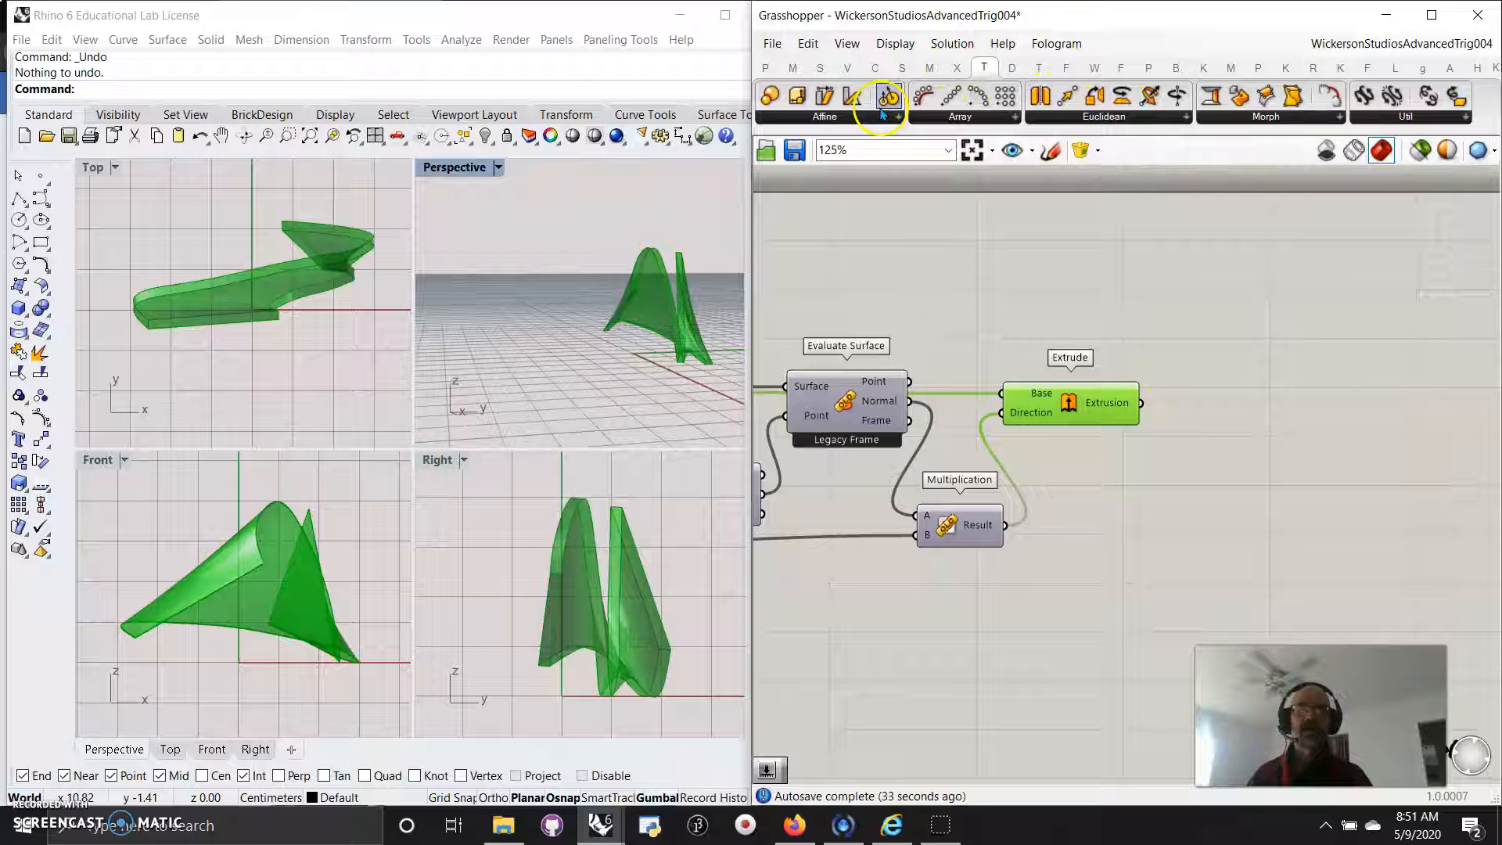
pyautogui.click(1074, 117)
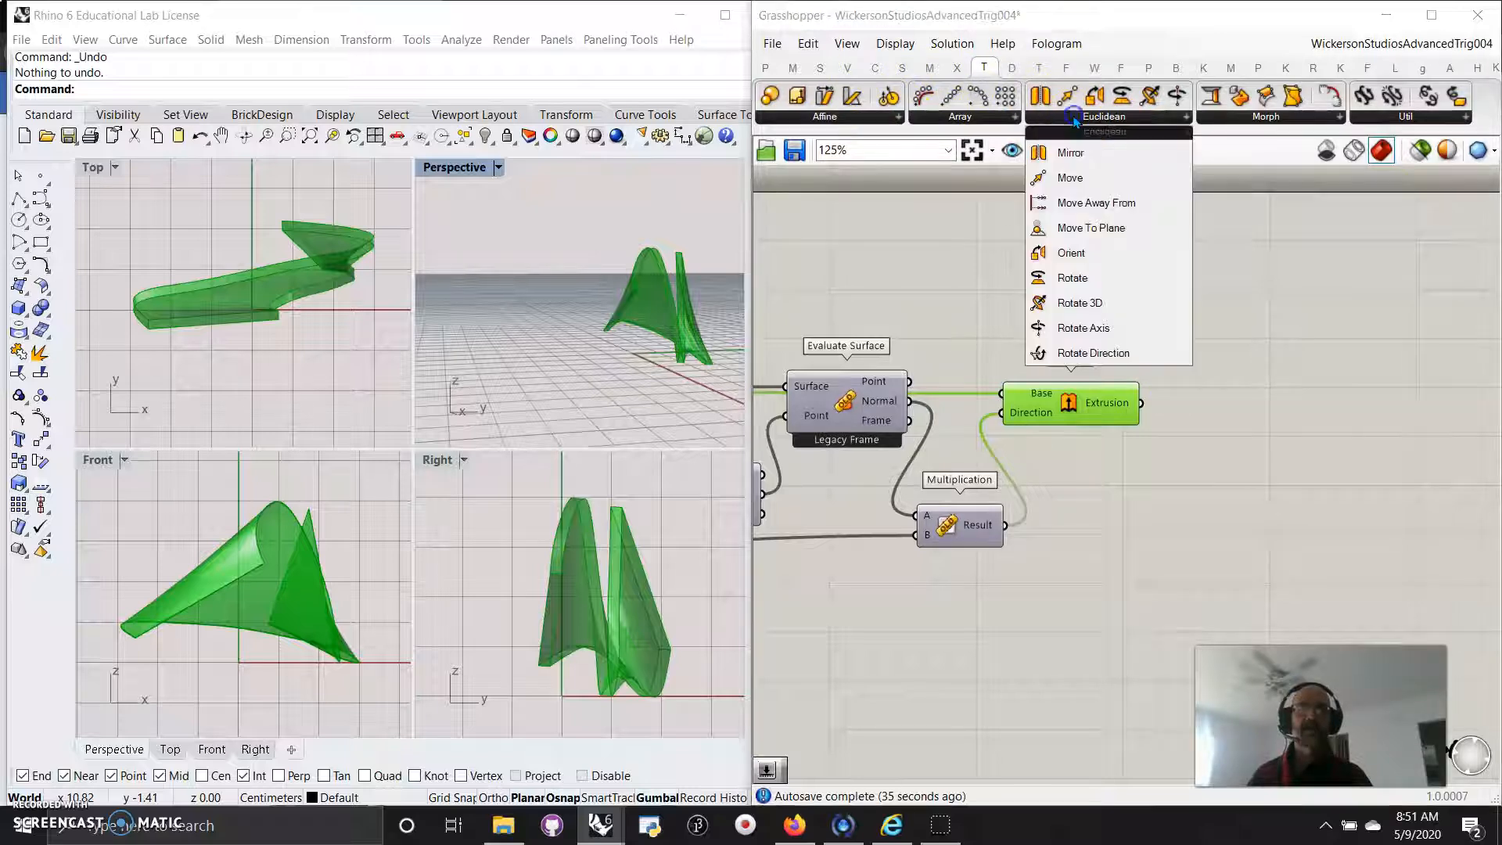
pyautogui.moveTo(1070, 152); pyautogui.dragTo(1252, 440)
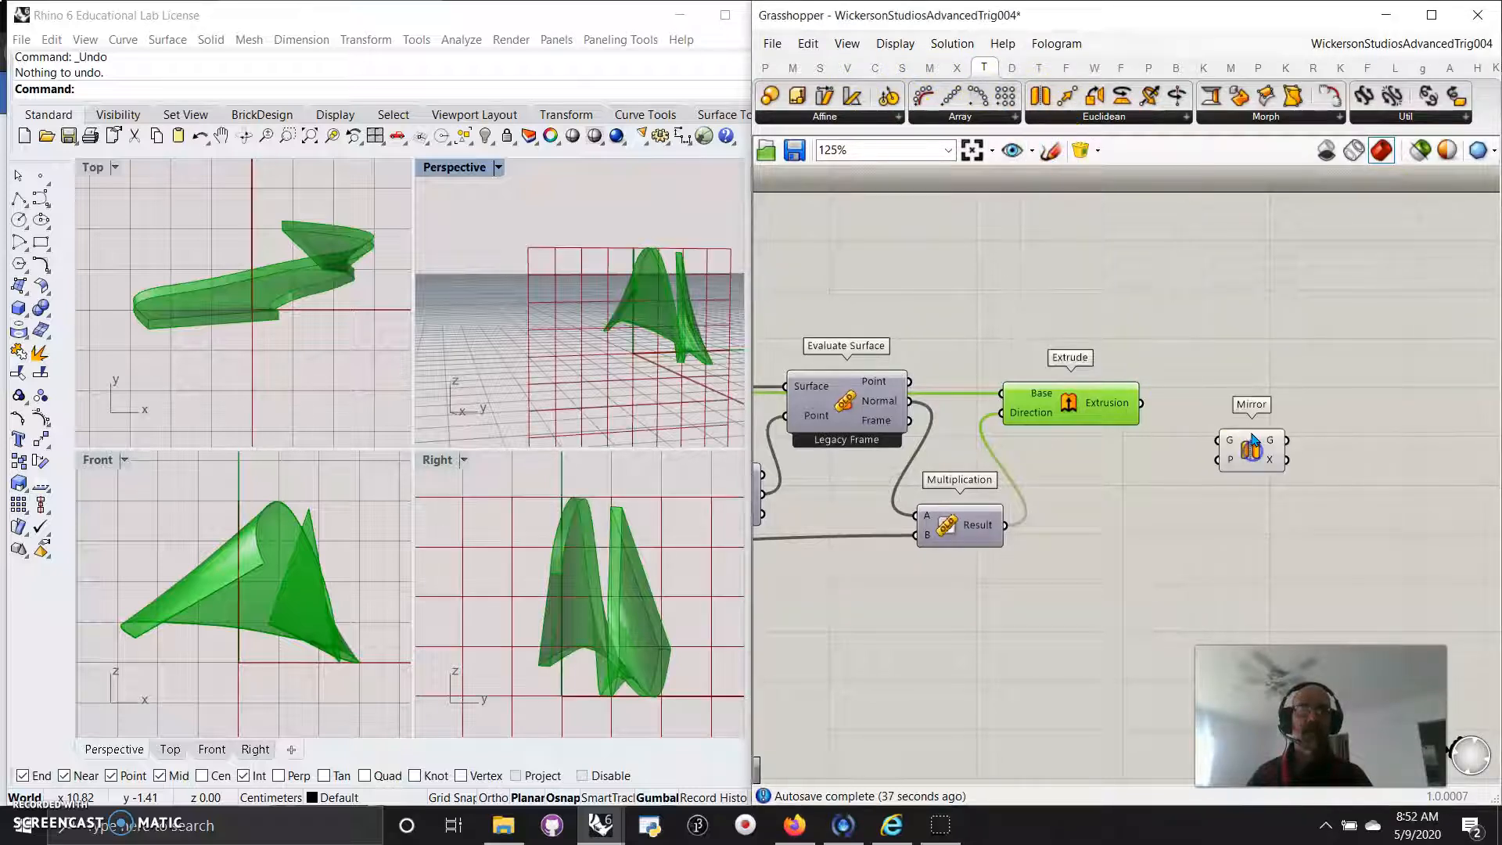
pyautogui.moveTo(1144, 404); pyautogui.dragTo(1266, 423)
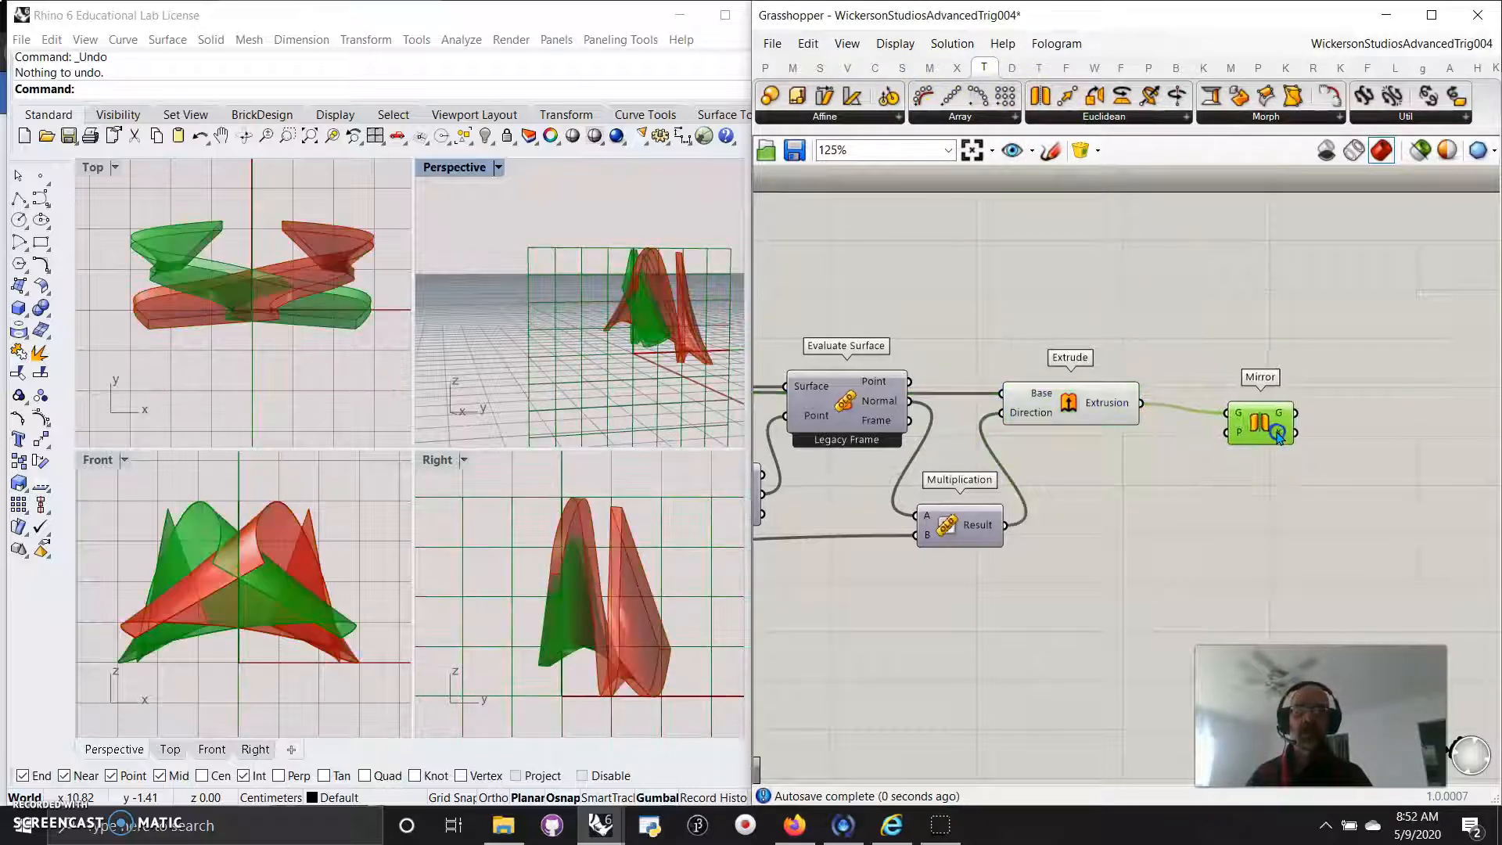
# Add an XZ Plane component, connect it to Mirror's plane input, and reposition Mirror below Extrude's output
pyautogui.doubleClick(1103, 537)
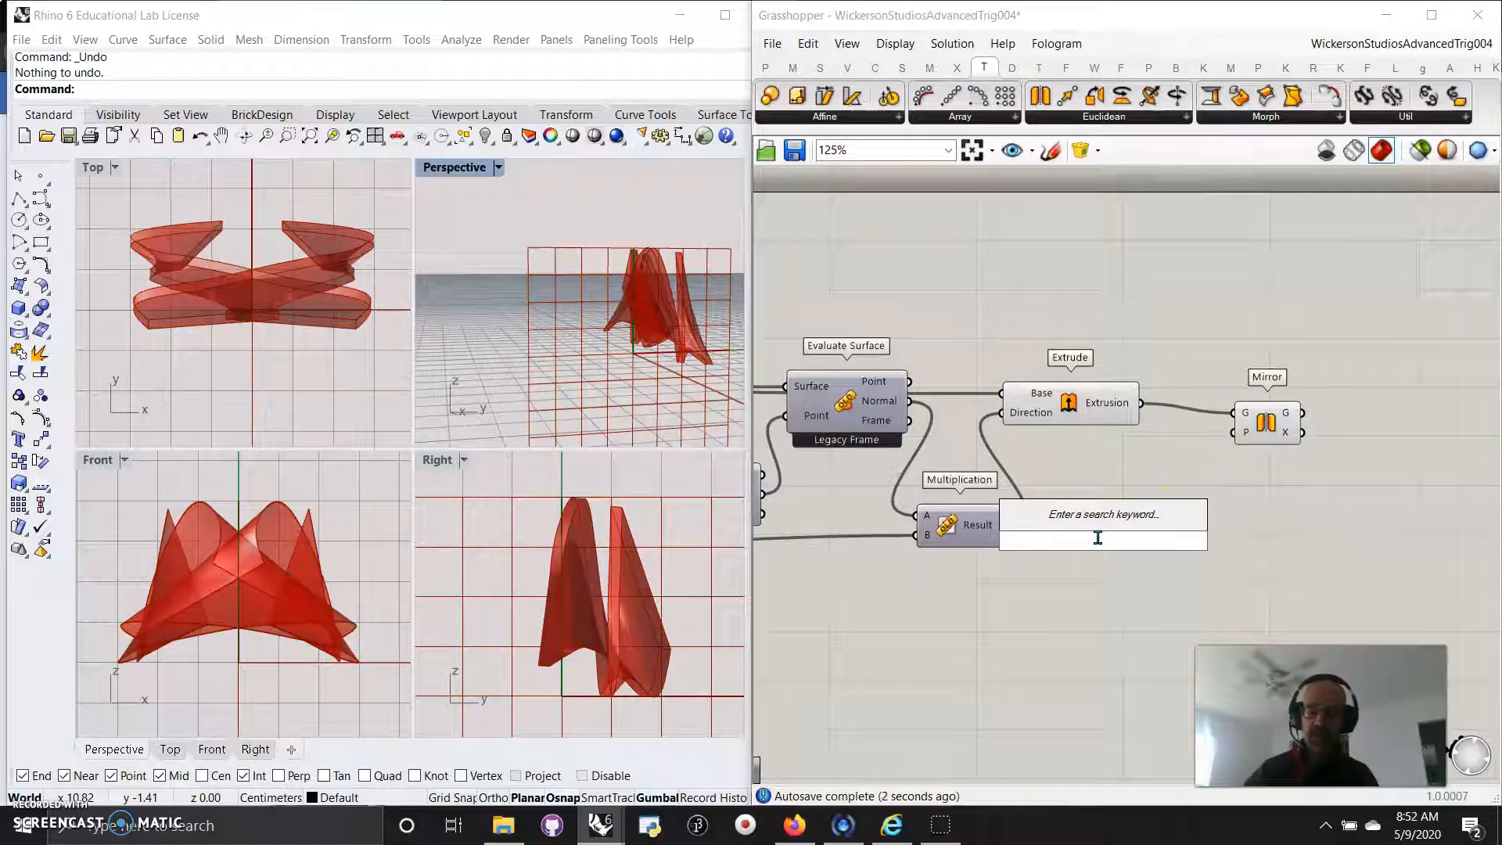
pyautogui.write('x')
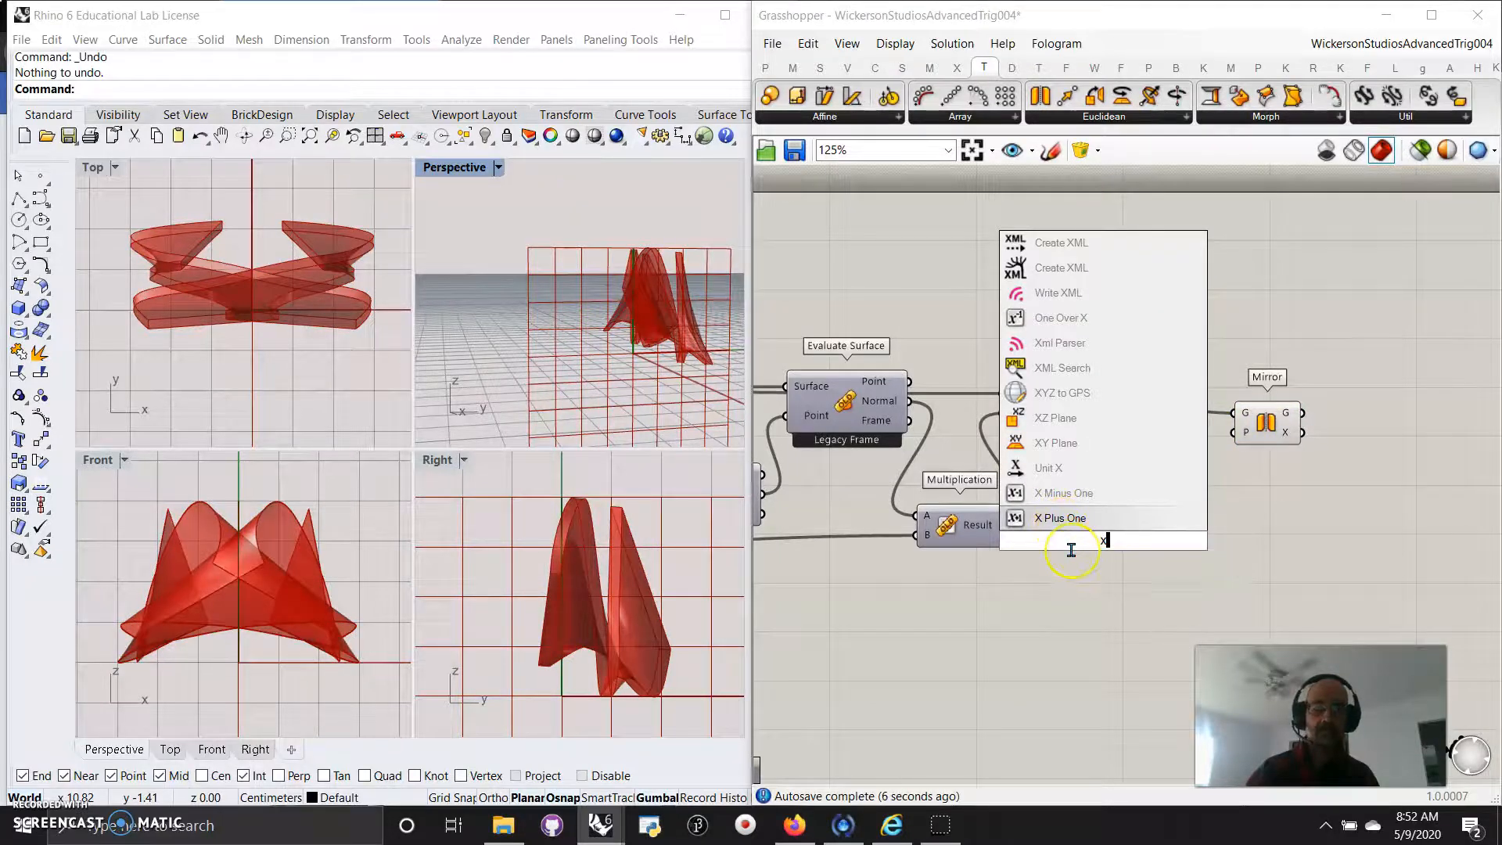
pyautogui.write('z')
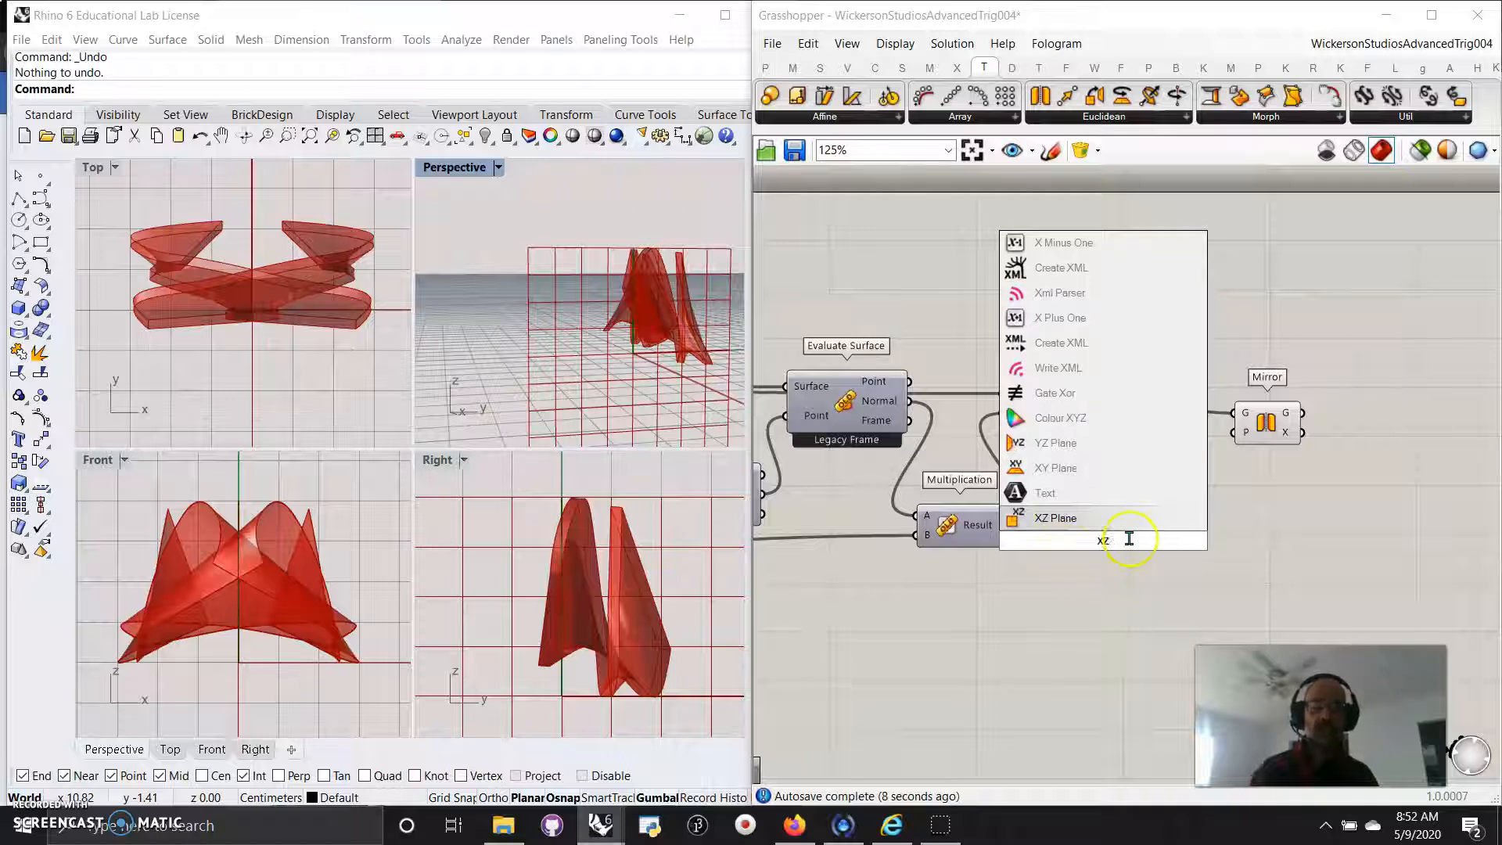
pyautogui.press('Return')
pyautogui.moveTo(1136, 540); pyautogui.dragTo(1244, 444)
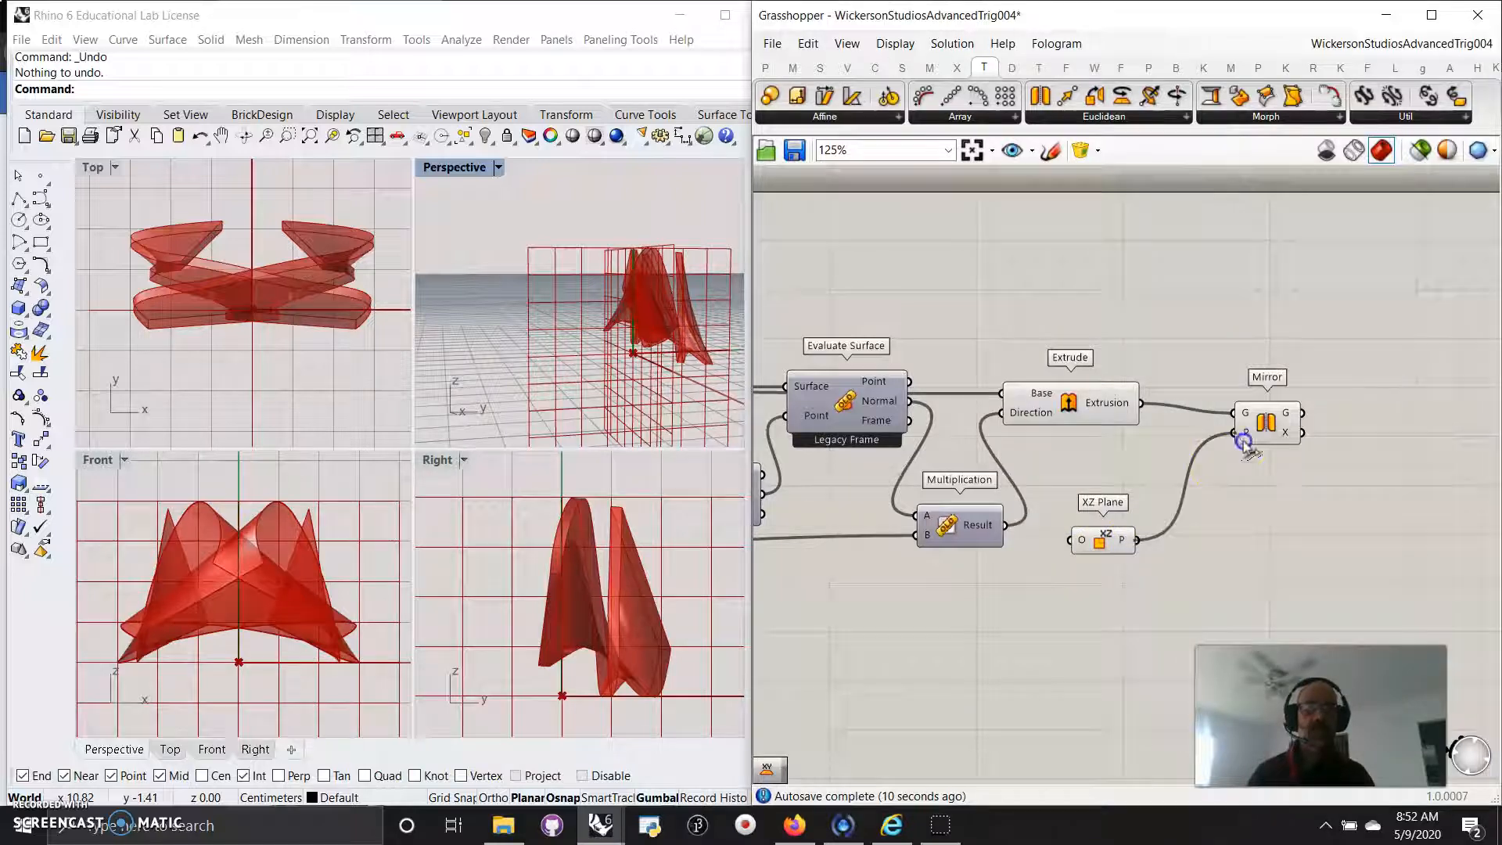
pyautogui.moveTo(666, 338)
pyautogui.mouseDown(button='right')
pyautogui.moveTo(623, 388)
pyautogui.moveTo(566, 360)
pyautogui.moveTo(659, 350)
pyautogui.mouseUp(button='right')
pyautogui.moveTo(1259, 435); pyautogui.dragTo(1221, 481)
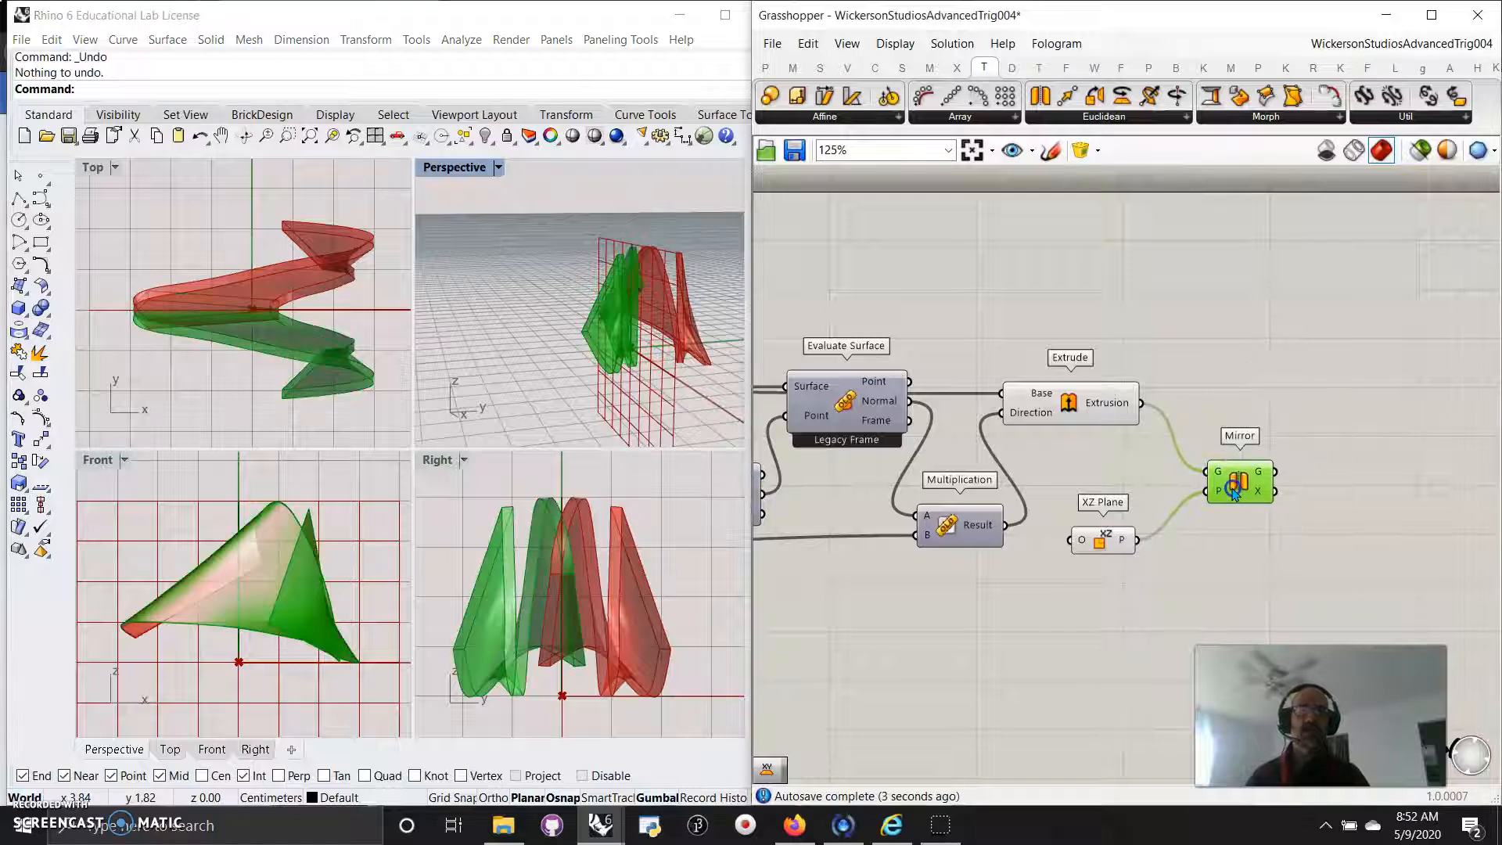
# Add a Brep Join component and connect both the Extrusion output and Mirror's geometry output to its input
pyautogui.click(1370, 373)
pyautogui.doubleClick(1356, 377)
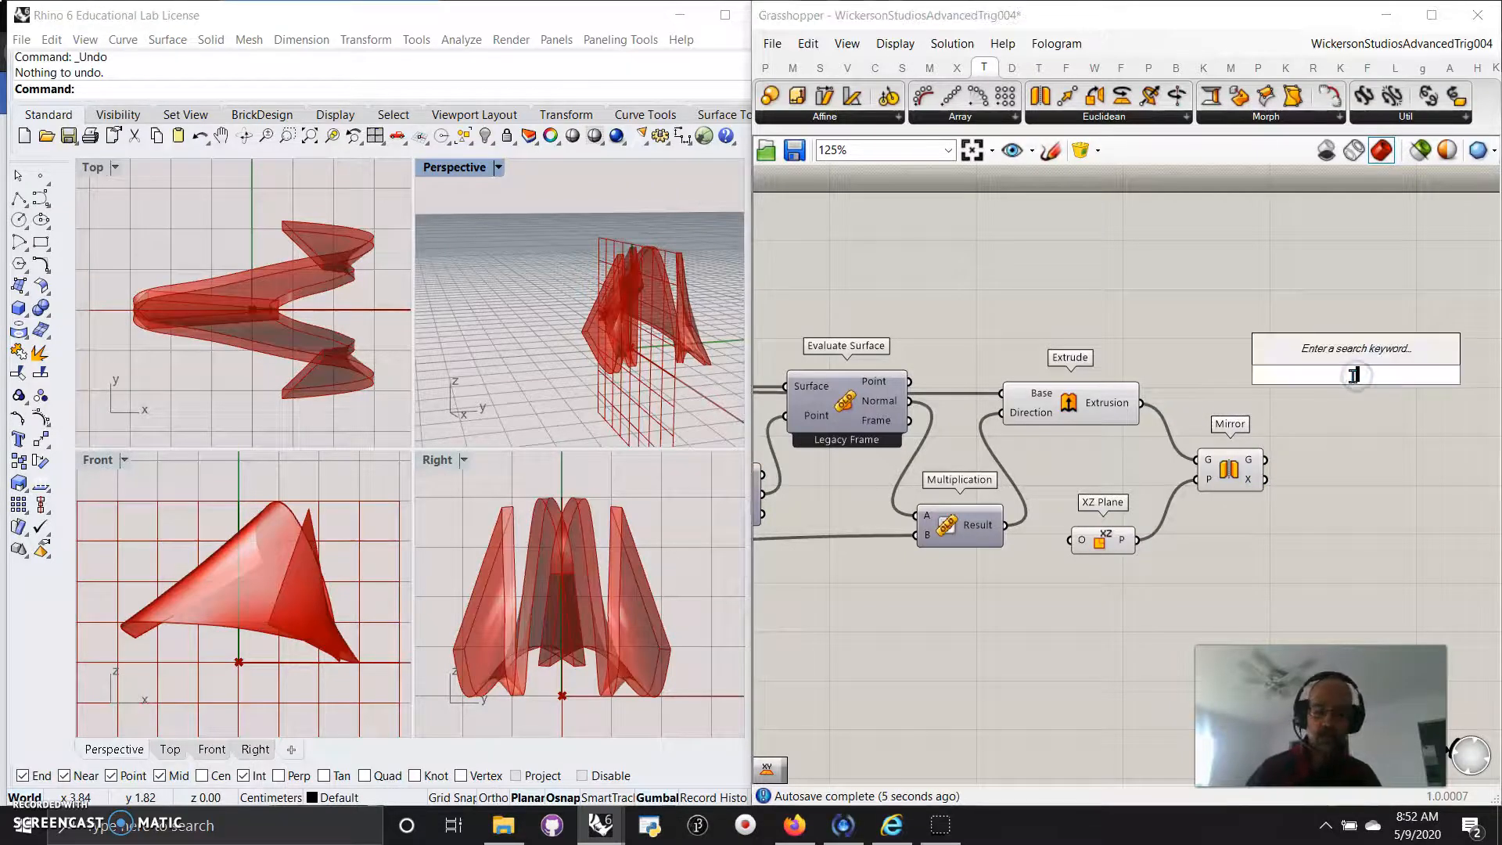
pyautogui.write('join')
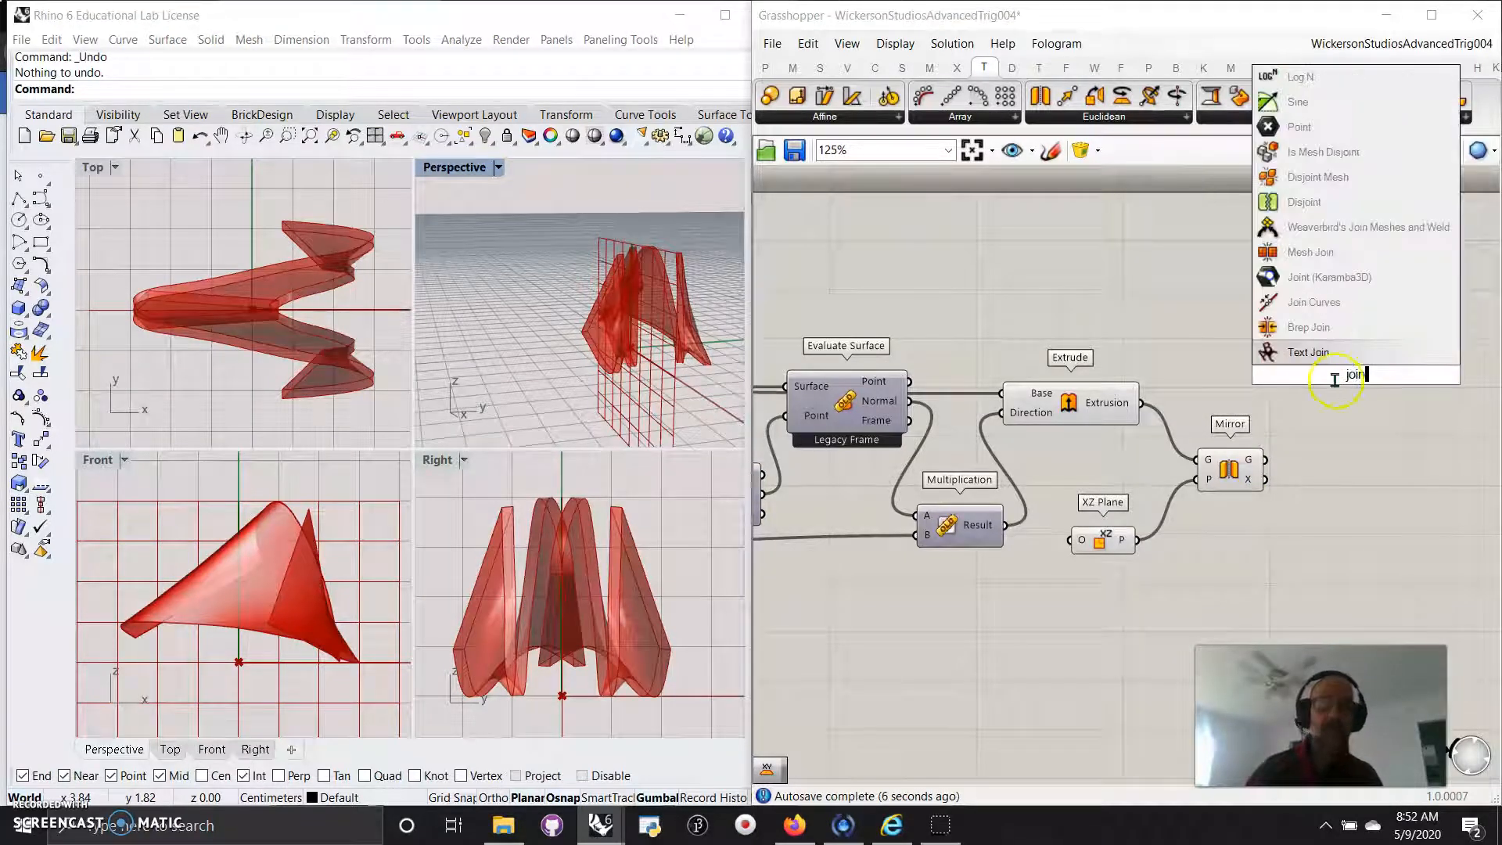
pyautogui.click(1311, 327)
pyautogui.moveTo(1142, 403); pyautogui.dragTo(1322, 369)
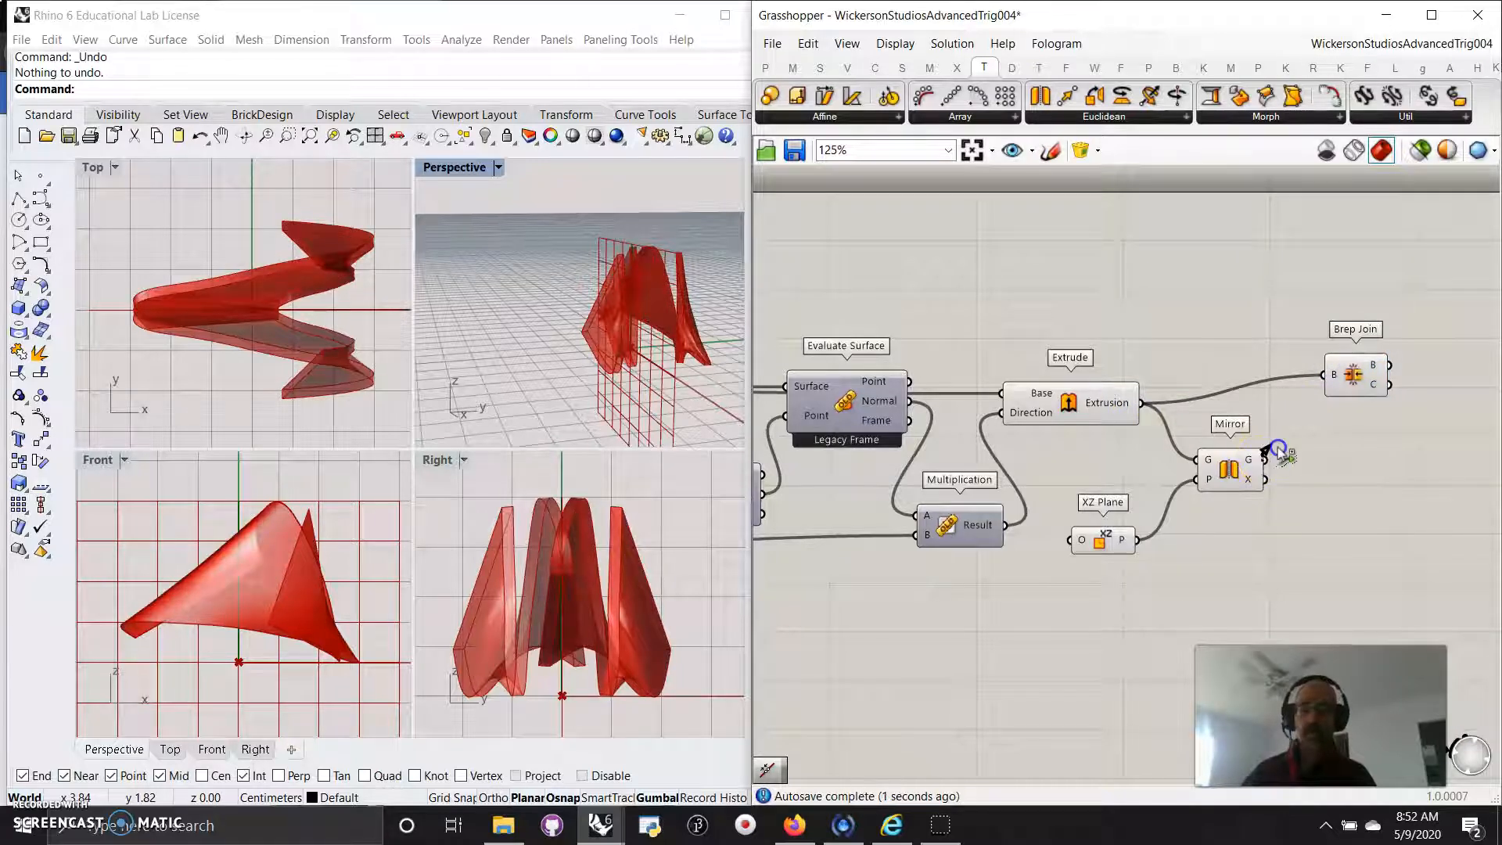
pyautogui.click(1344, 380)
pyautogui.keyDown('shift'); pyautogui.moveTo(1263, 460); pyautogui.dragTo(1334, 376); pyautogui.keyUp('shift')
# Hide the previews of Evaluate Surface, Multiplication, Extrude, XZ Plane and Mirror, and preview only the selected Brep Join
pyautogui.scroll(-2, 1166, 542)
pyautogui.moveTo(1227, 589); pyautogui.dragTo(1017, 270)
pyautogui.rightClick(1028, 263)
pyautogui.click(1068, 294)
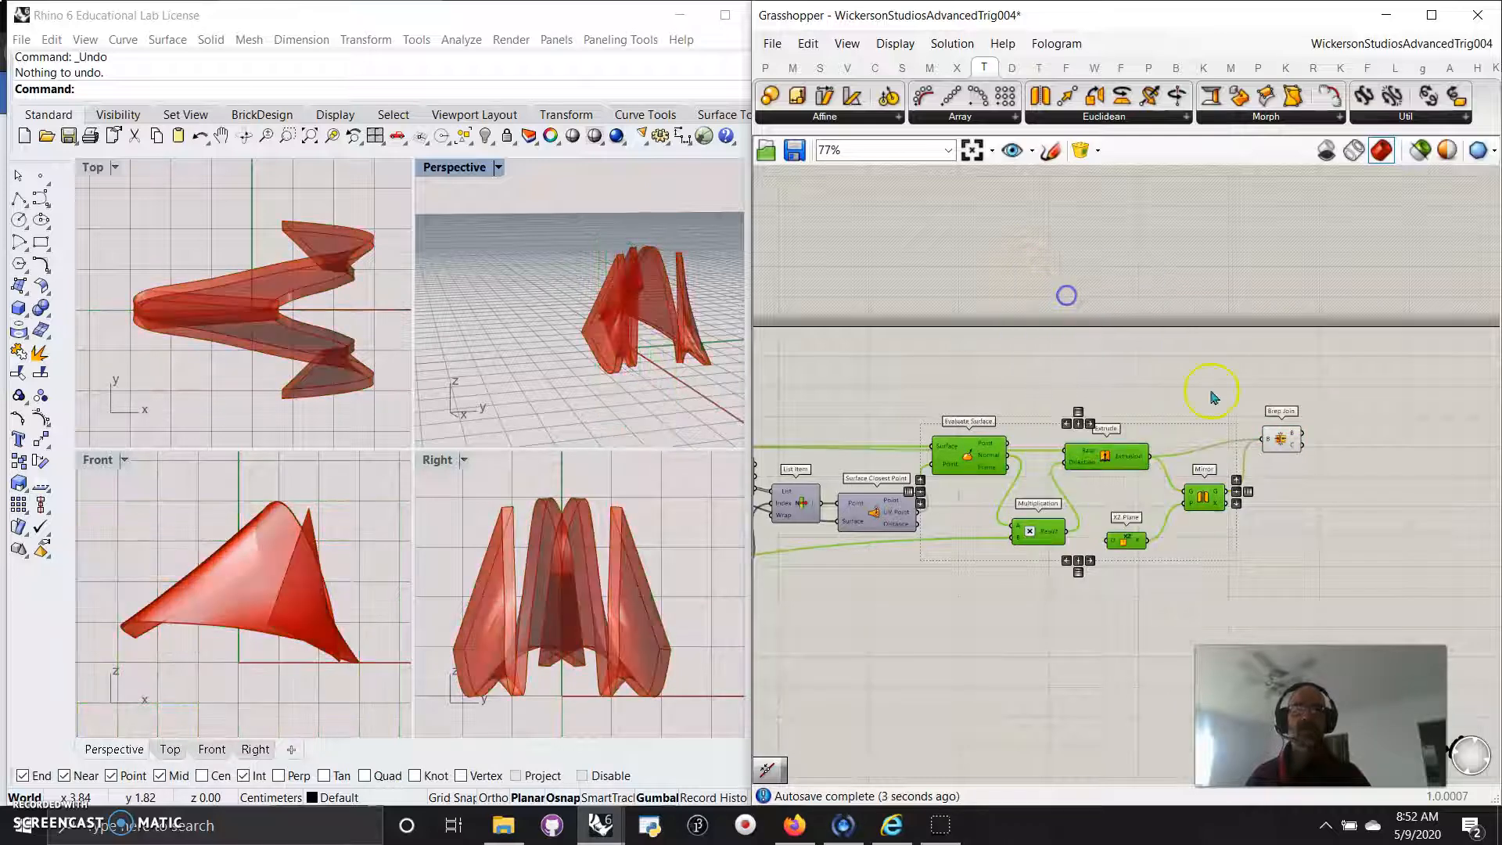
pyautogui.click(1292, 442)
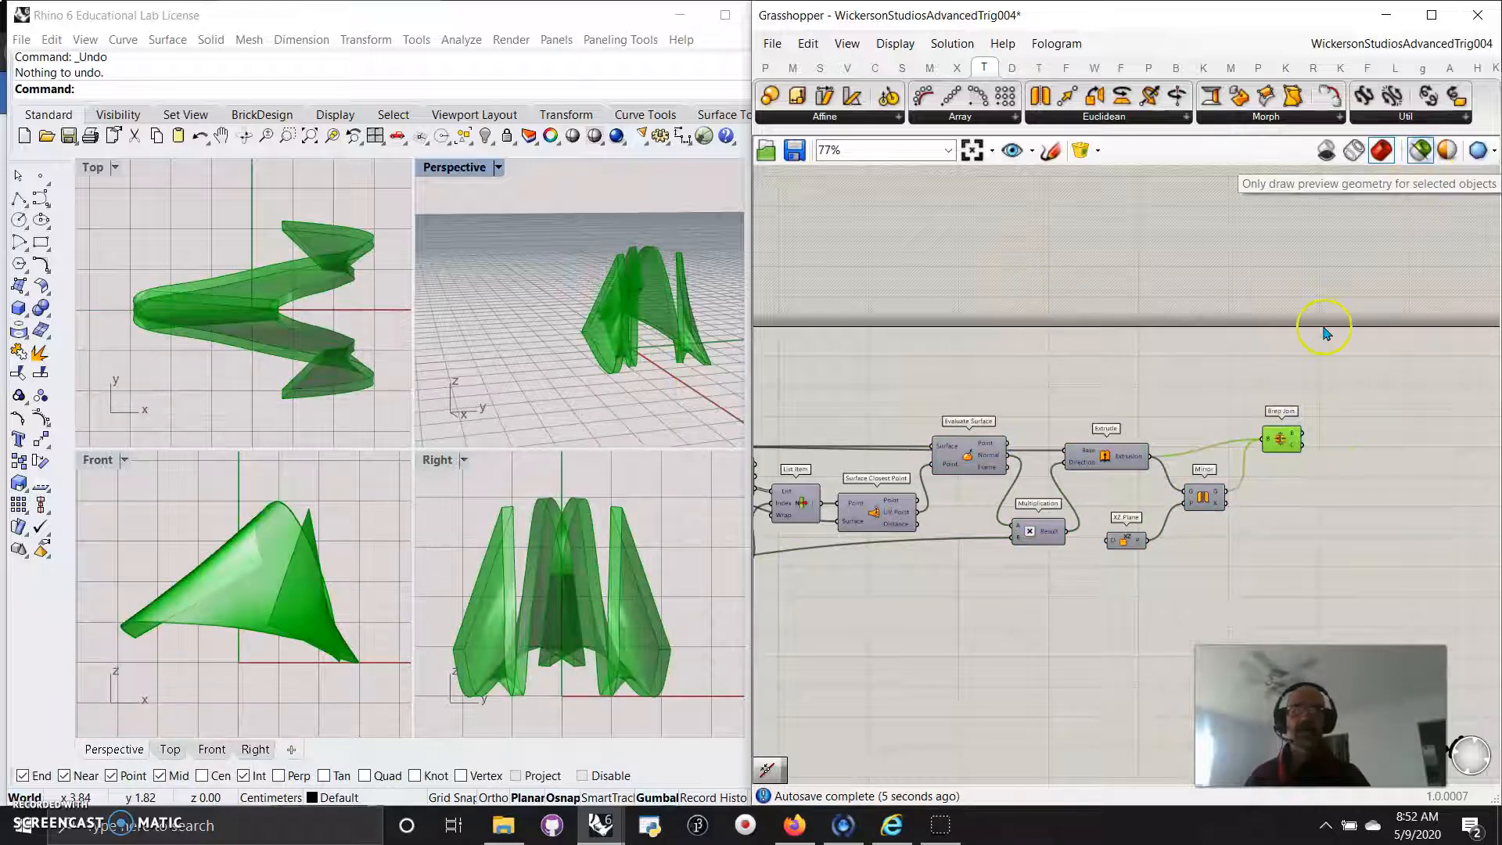
# Bring the number sliders into view, narrow the Grasshopper window and widen the Rhino window to meet it
pyautogui.moveTo(942, 359); pyautogui.dragTo(1377, 259, button='right')
pyautogui.moveTo(926, 544); pyautogui.dragTo(1377, 601, button='right')
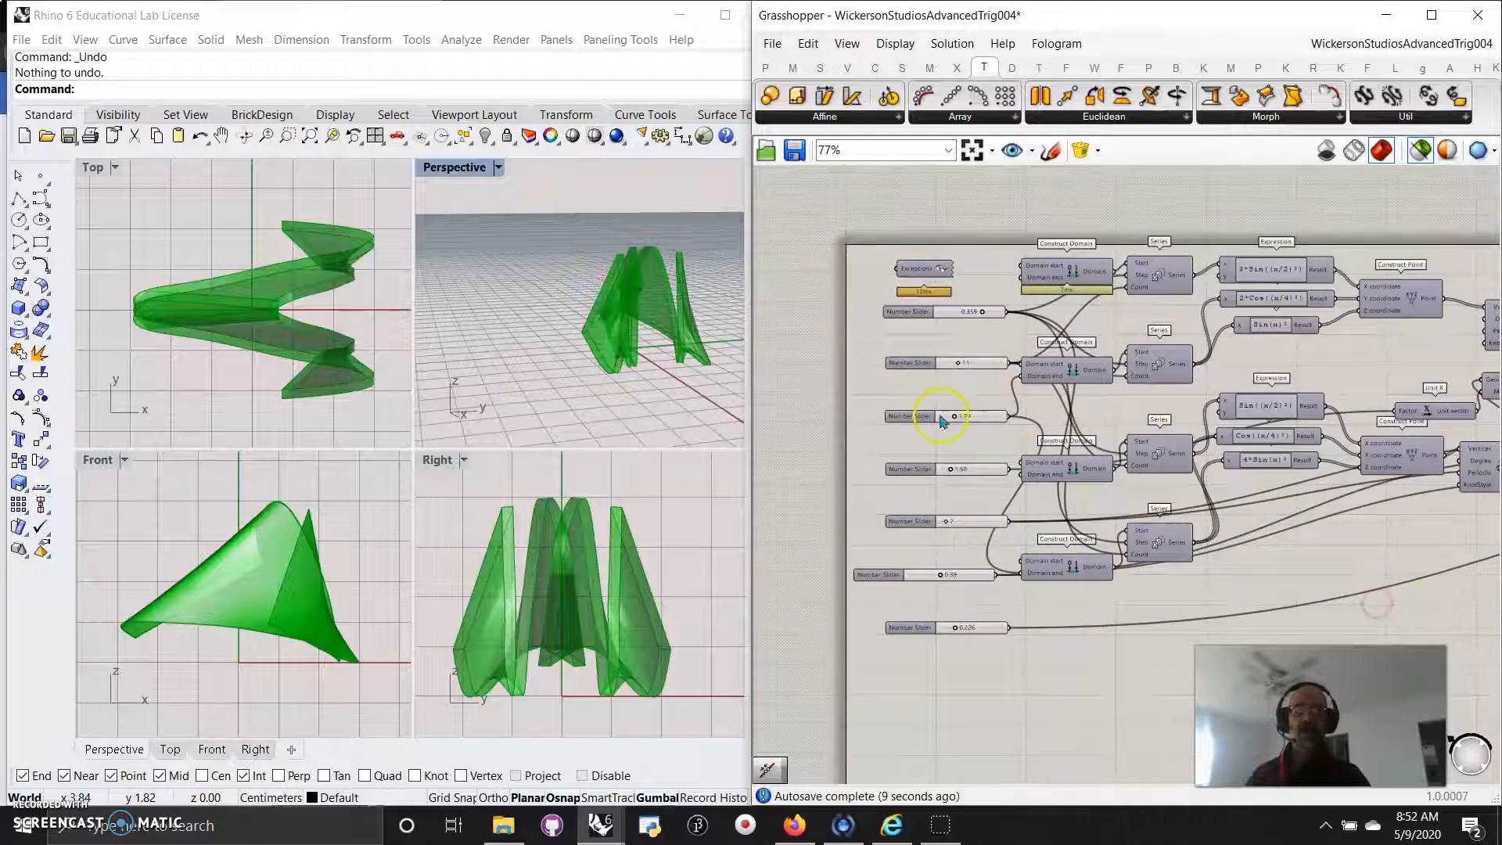
pyautogui.scroll(2, 961, 493)
pyautogui.moveTo(748, 465); pyautogui.dragTo(1171, 494)
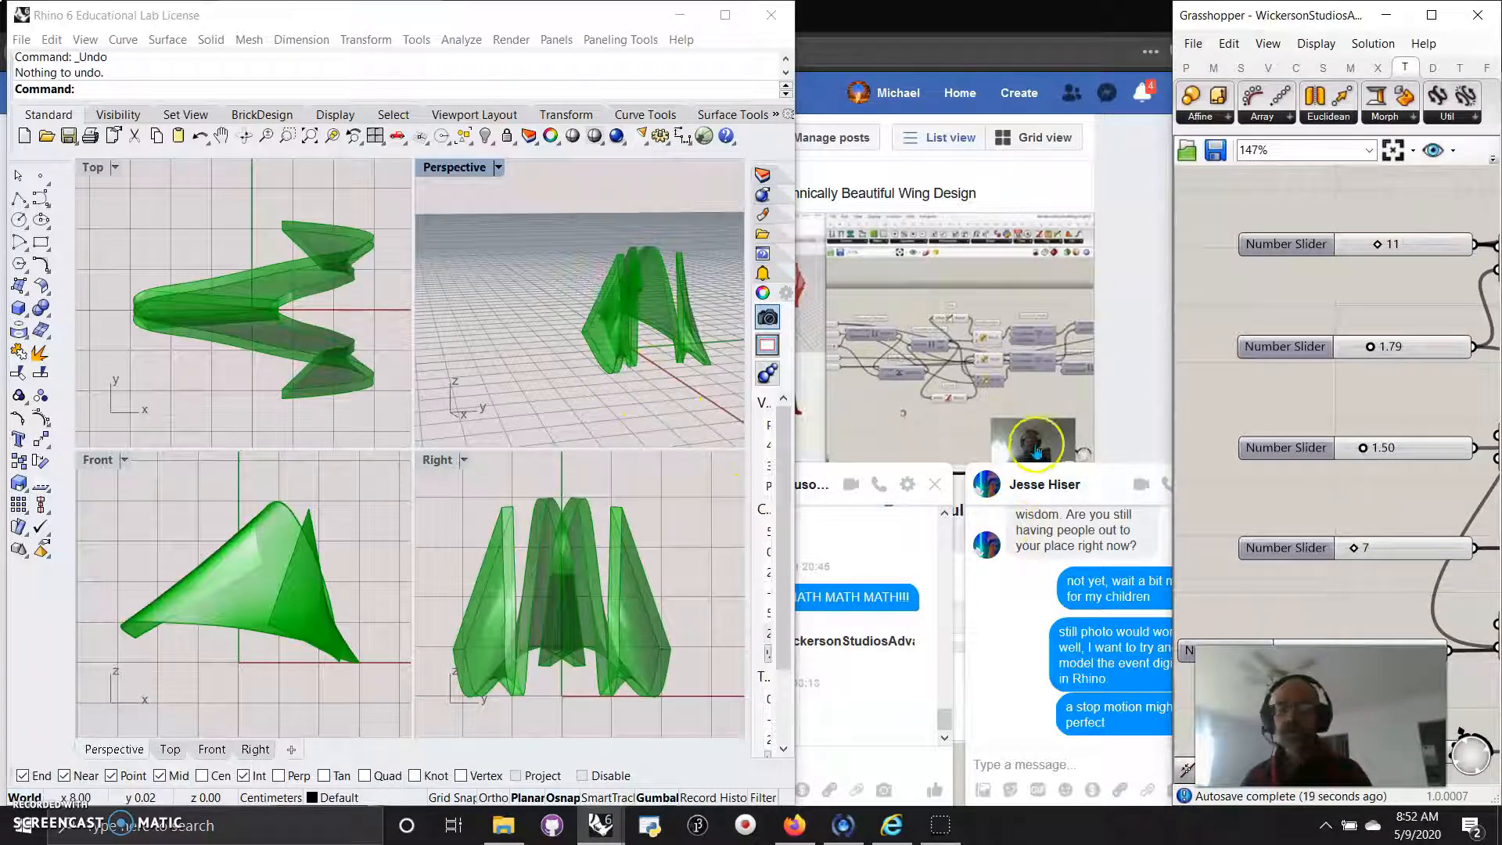
pyautogui.moveTo(796, 426); pyautogui.dragTo(1223, 392)
# Lower the topmost slider feeding the Series steps and set the count slider below it to 9
pyautogui.moveTo(1358, 319); pyautogui.dragTo(1346, 544, button='right')
pyautogui.moveTo(1400, 375); pyautogui.dragTo(1365, 403)
pyautogui.moveTo(1367, 443); pyautogui.dragTo(1314, 196, button='right')
pyautogui.moveTo(1306, 235)
pyautogui.mouseDown()
pyautogui.moveTo(1328, 234)
pyautogui.moveTo(1298, 246)
pyautogui.mouseUp()
# Set the fourth number slider to 3.40 and the third number slider to 3.42
pyautogui.moveTo(1314, 388); pyautogui.dragTo(1304, 252, button='right')
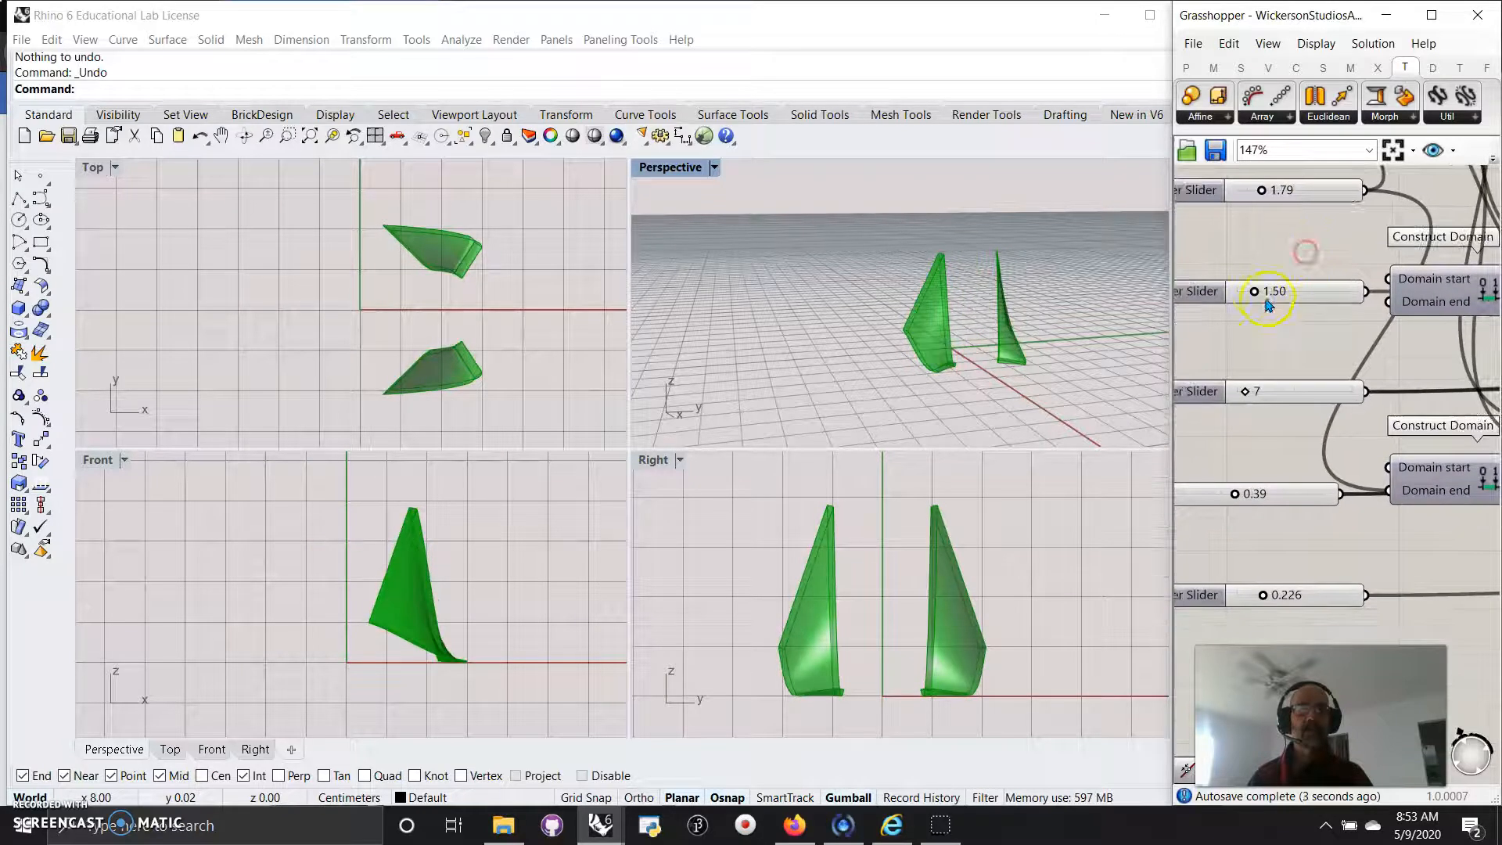
pyautogui.moveTo(1257, 291)
pyautogui.mouseDown()
pyautogui.moveTo(1291, 291)
pyautogui.moveTo(1277, 291)
pyautogui.mouseUp()
pyautogui.moveTo(1322, 245); pyautogui.dragTo(1299, 342, button='right')
pyautogui.moveTo(1249, 296)
pyautogui.mouseDown()
pyautogui.moveTo(1291, 294)
pyautogui.moveTo(1274, 294)
pyautogui.mouseUp()
# Locate and select the 4*Sin(x)² Expression component feeding the lower Construct Point
pyautogui.moveTo(1304, 417); pyautogui.dragTo(1335, 48, button='right')
pyautogui.moveTo(1338, 634); pyautogui.dragTo(1341, 616, button='right')
pyautogui.moveTo(1475, 535); pyautogui.dragTo(1261, 582, button='right')
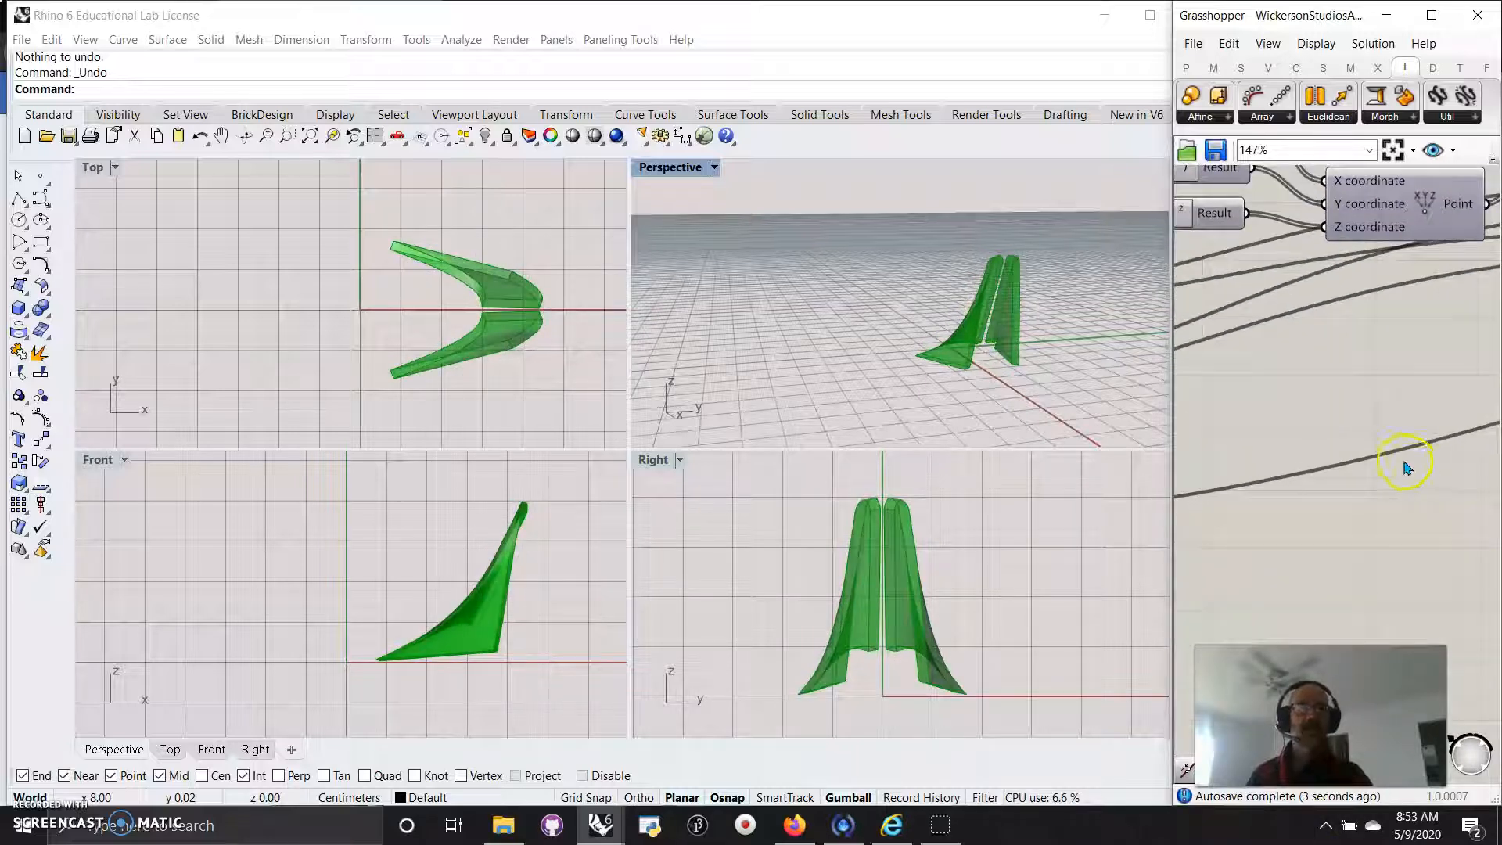
pyautogui.scroll(-5, 1351, 387)
pyautogui.moveTo(1341, 386); pyautogui.dragTo(1382, 552, button='right')
pyautogui.scroll(5, 1382, 553)
pyautogui.click(1293, 474)
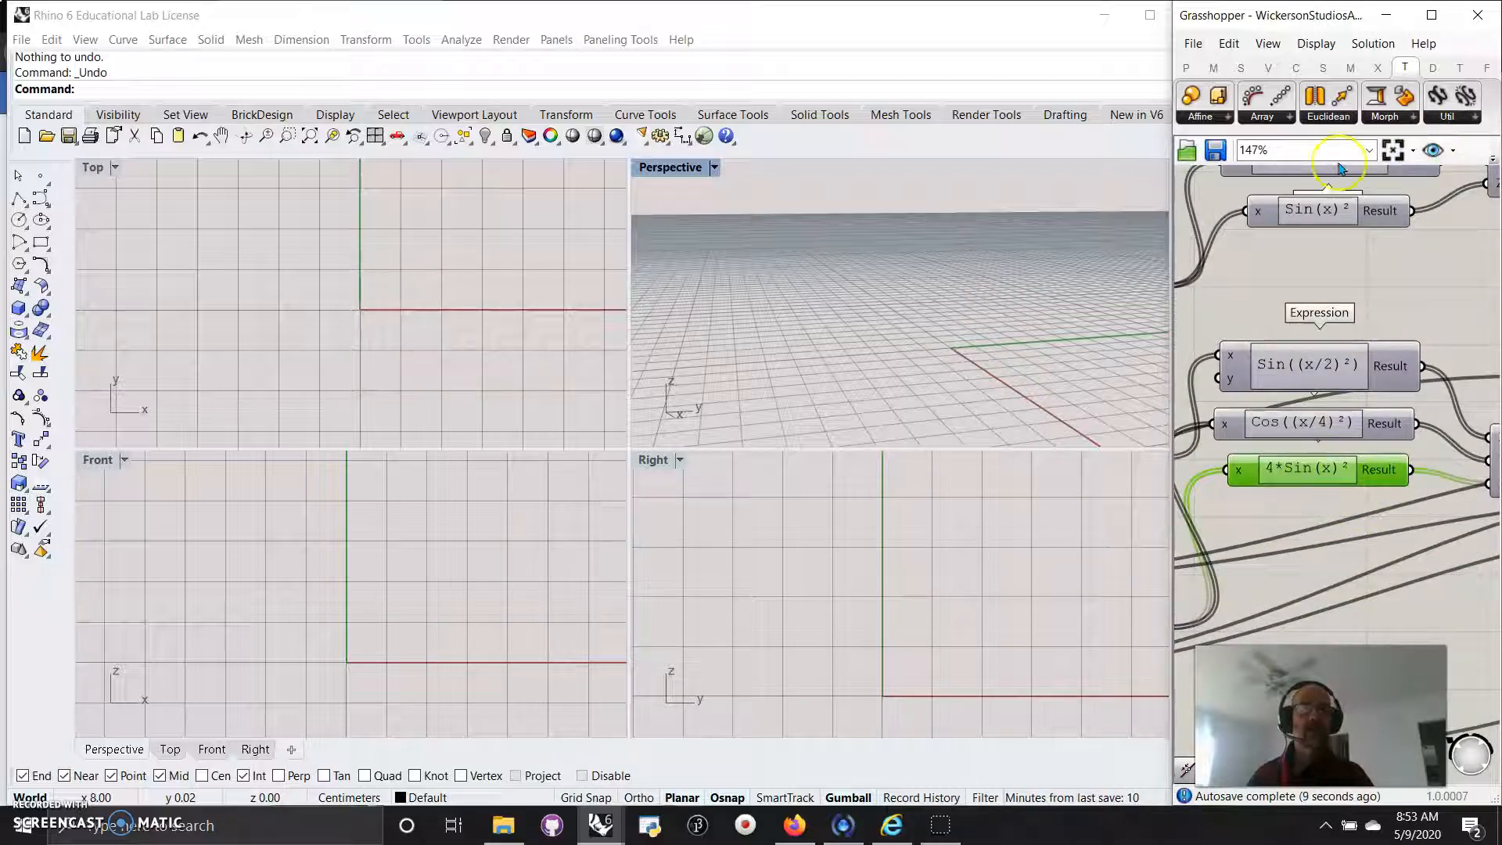
# Widen the Grasshopper window to turn off the selected-only preview, and maximize the Perspective viewport around the mirrored shape
pyautogui.moveTo(1171, 271); pyautogui.dragTo(1034, 279)
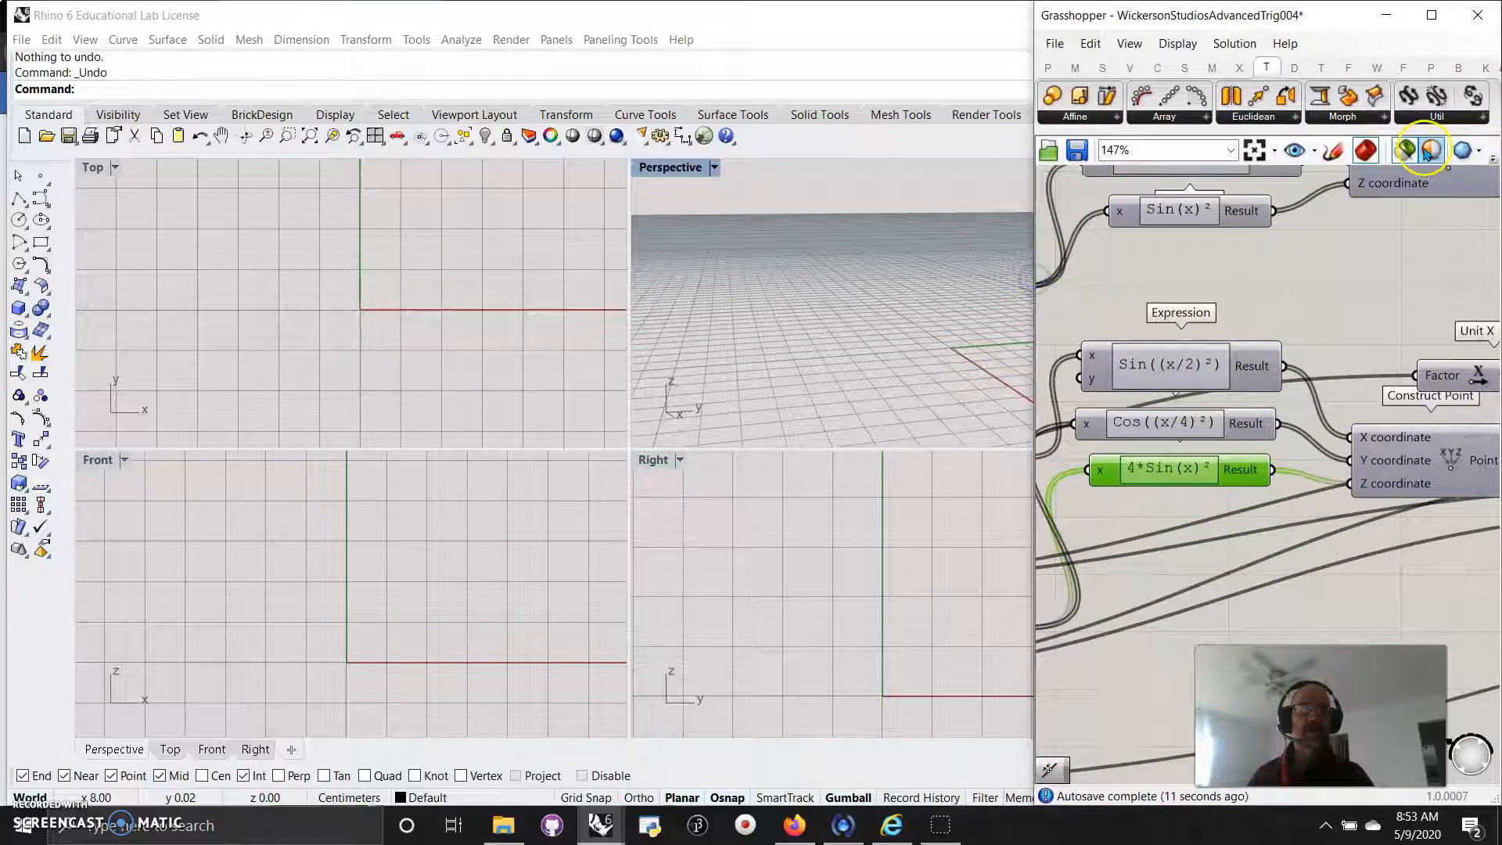
pyautogui.click(1426, 151)
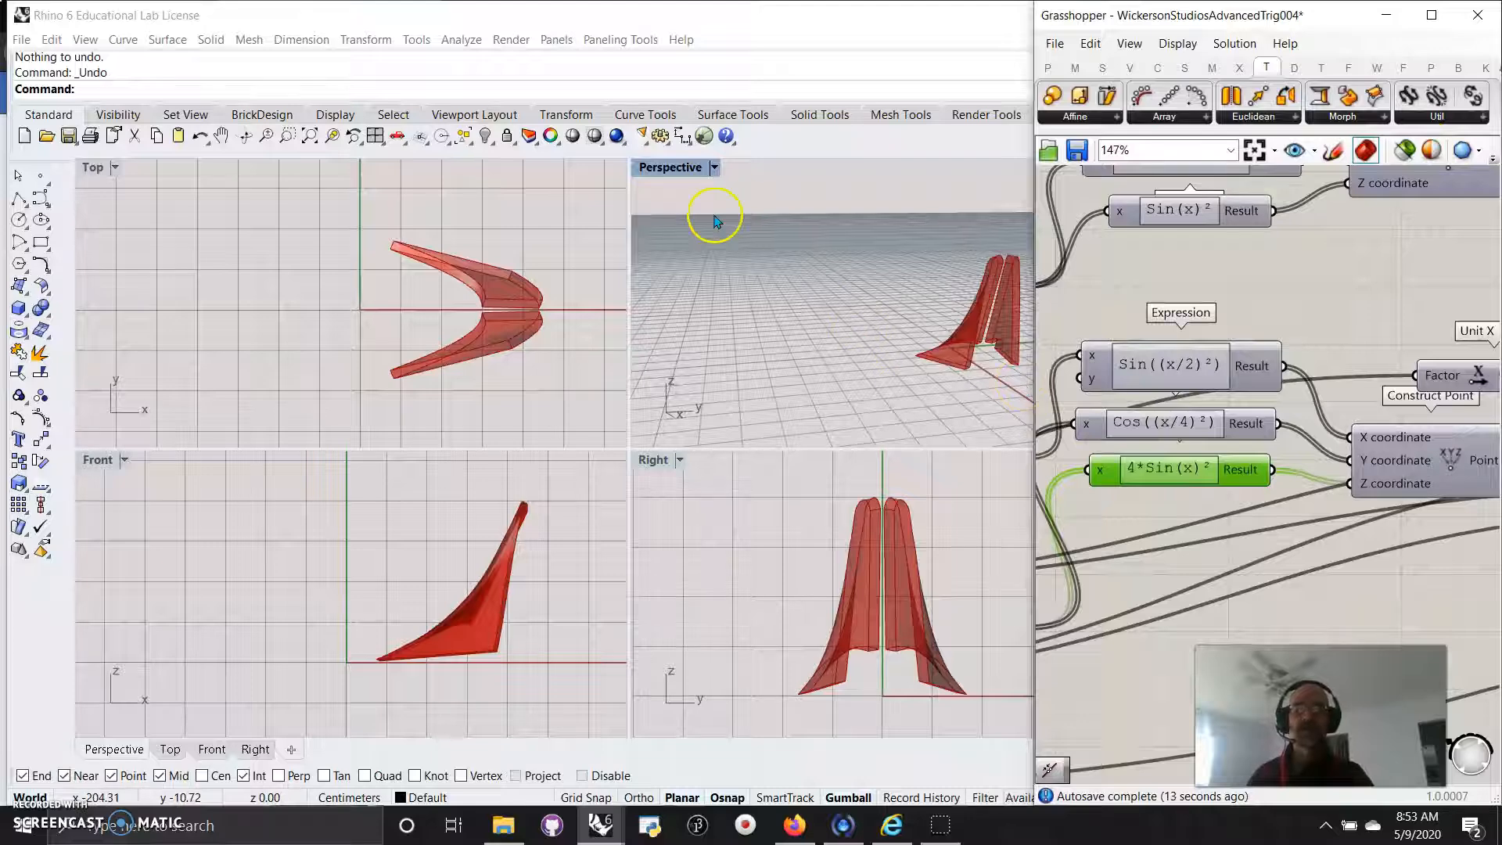
pyautogui.doubleClick(670, 167)
pyautogui.moveTo(576, 446); pyautogui.dragTo(454, 465, button='right')
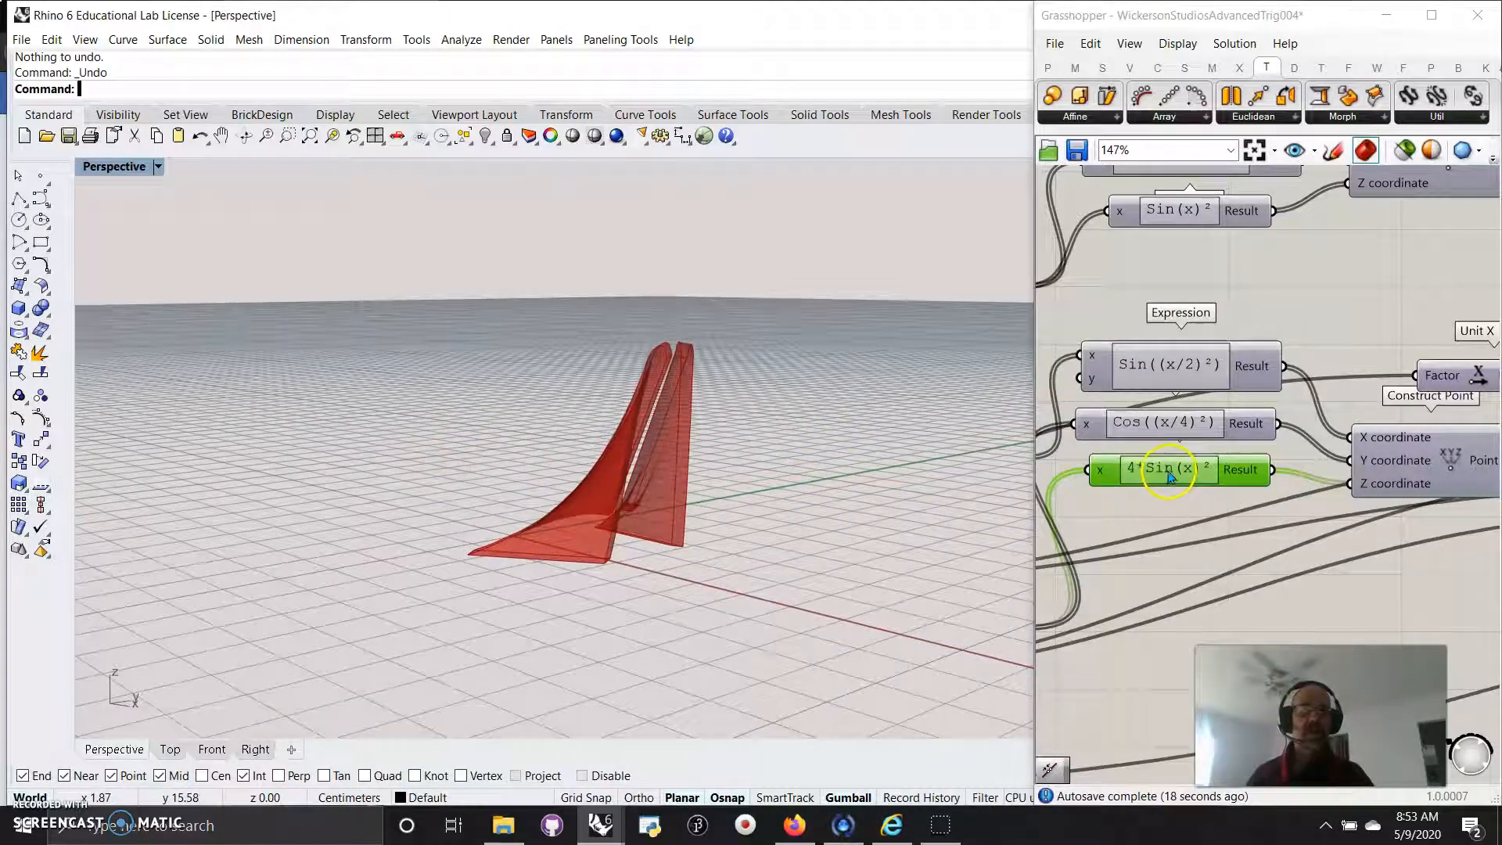
# Change the 4*Sin(x)² expression so that x is divided by a number inside the sine
pyautogui.click(1163, 472)
pyautogui.doubleClick(1161, 471)
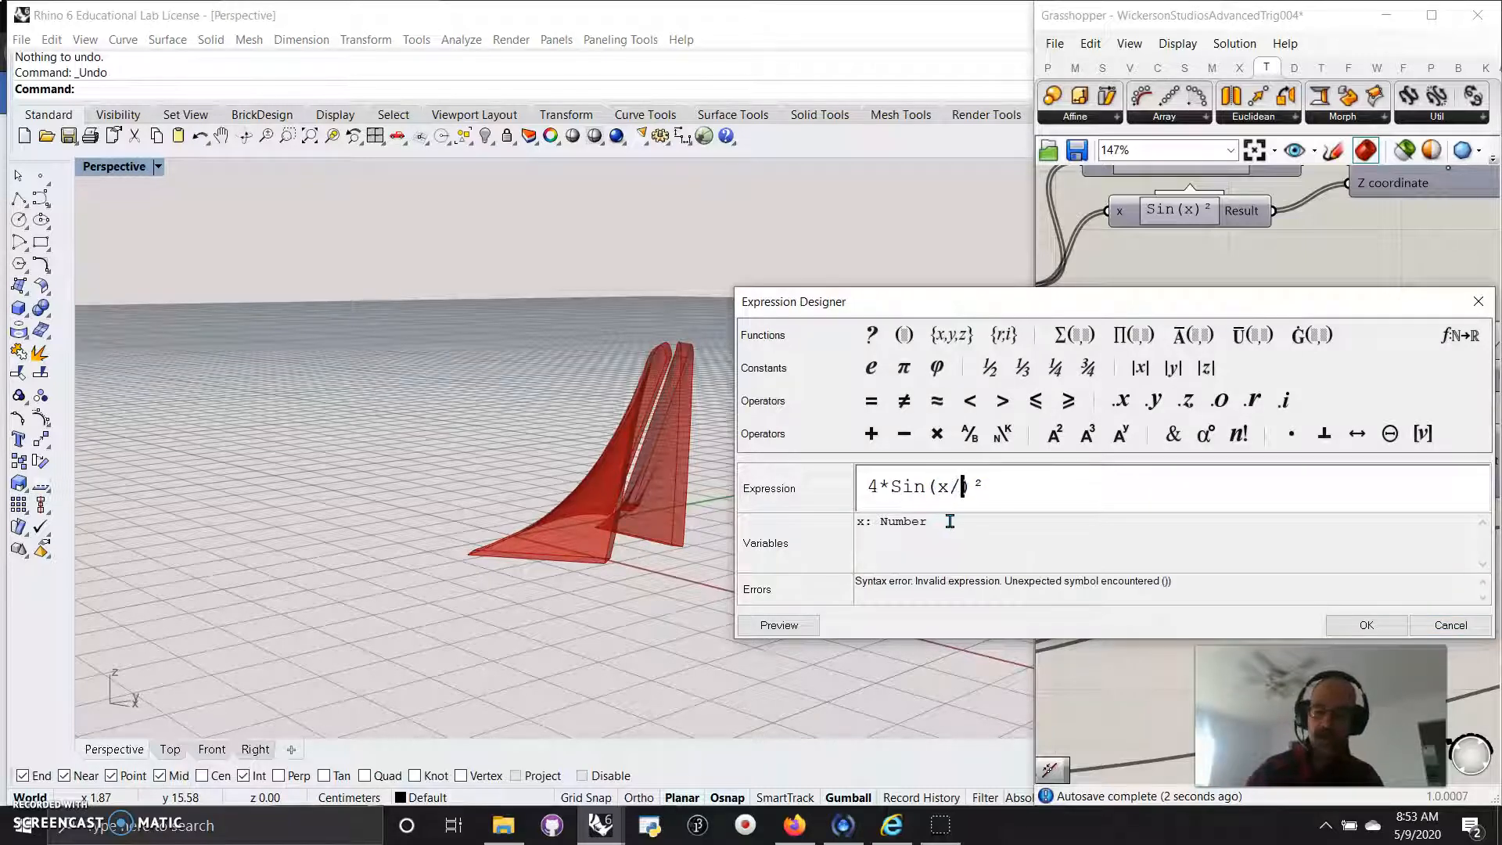
pyautogui.click(1388, 626)
pyautogui.moveTo(553, 492); pyautogui.dragTo(648, 549, button='right')
# Set the first number slider to 0.437 and the second number slider to 11
pyautogui.moveTo(1276, 236); pyautogui.dragTo(1304, 399, button='right')
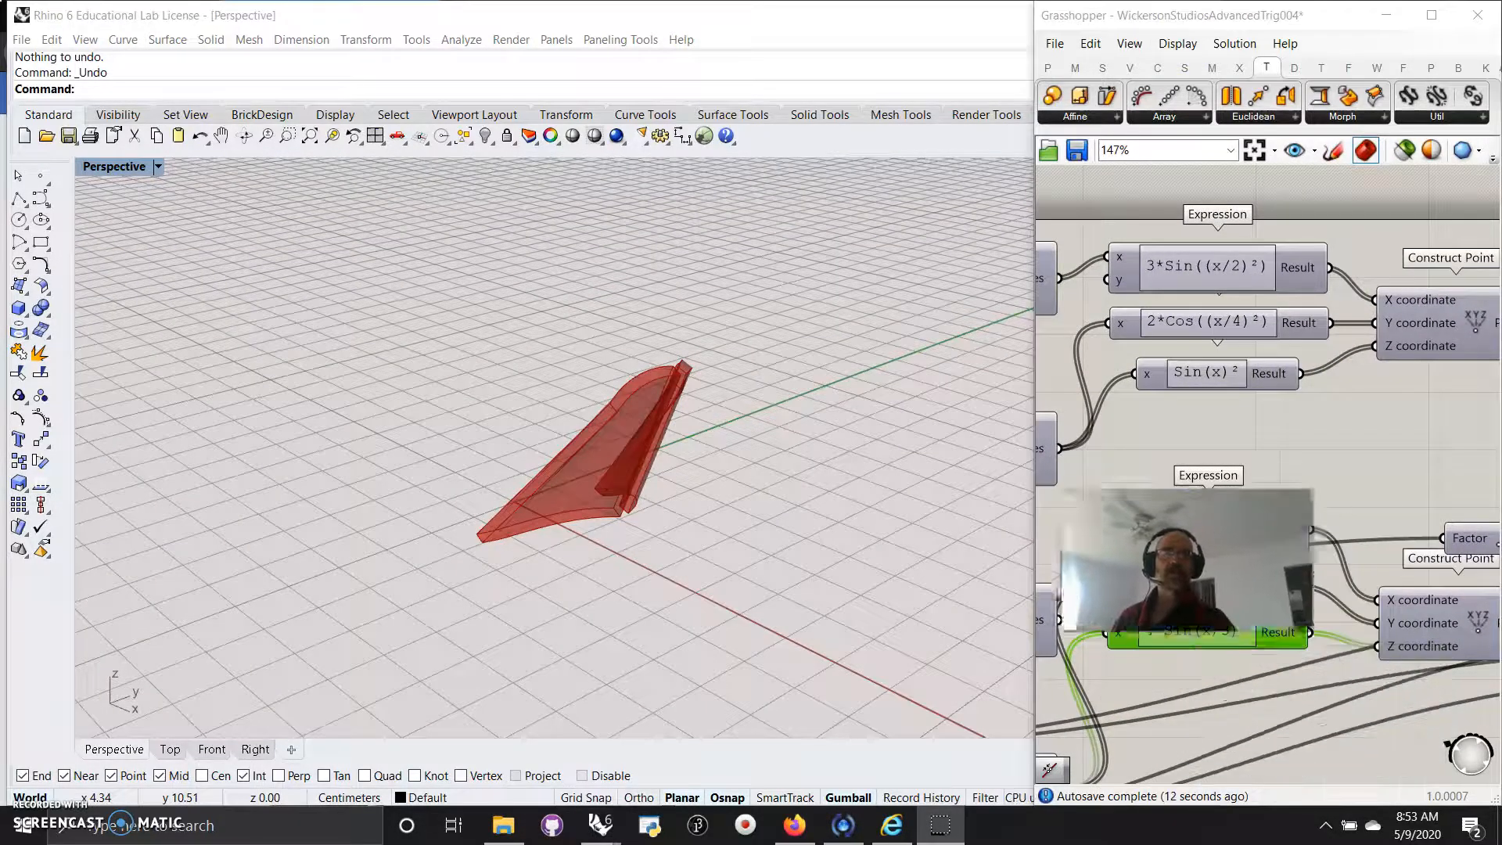
pyautogui.moveTo(848, 502); pyautogui.dragTo(818, 552, button='right')
pyautogui.moveTo(1068, 419); pyautogui.dragTo(1128, 427, button='right')
pyautogui.moveTo(1093, 367); pyautogui.dragTo(1374, 368, button='right')
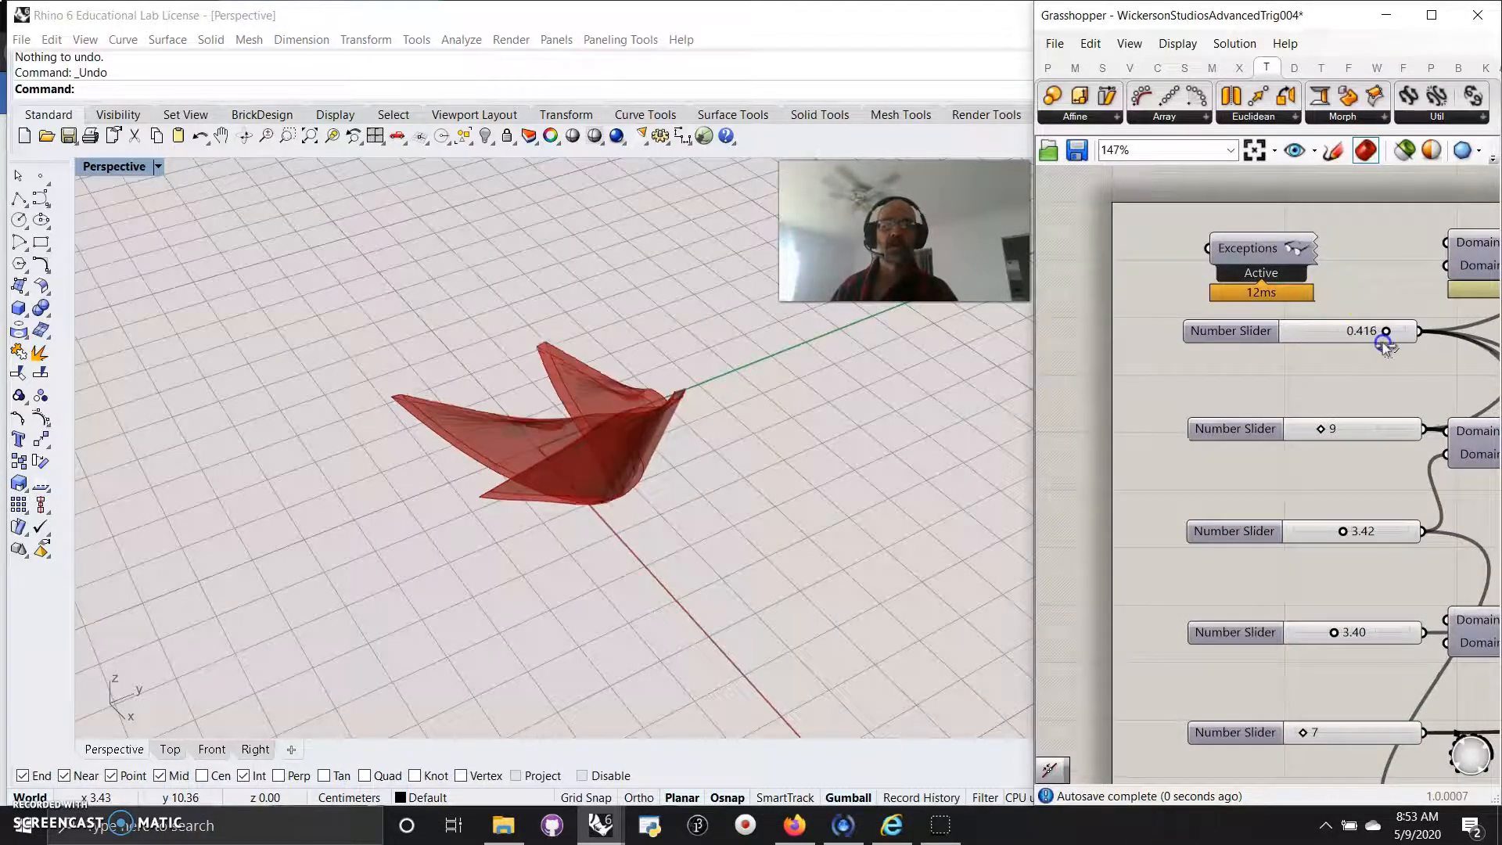
pyautogui.moveTo(1392, 346); pyautogui.dragTo(1379, 357)
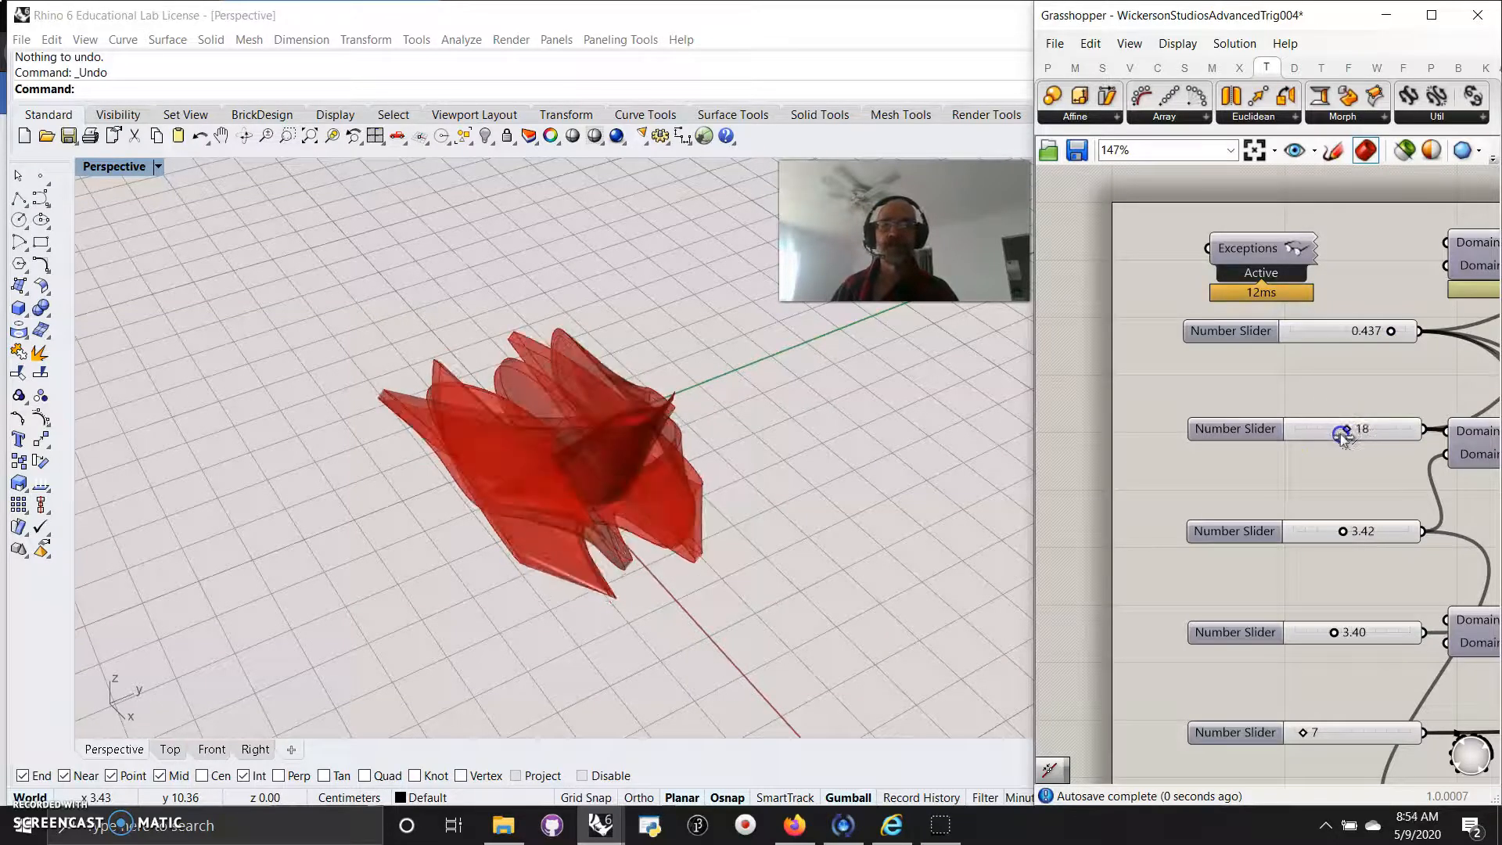
# Set the third number slider to 3.75 and the fourth number slider to 5.98
pyautogui.moveTo(1325, 439)
pyautogui.mouseDown(button='right')
pyautogui.moveTo(1267, 435)
pyautogui.moveTo(1202, 338)
pyautogui.mouseUp(button='right')
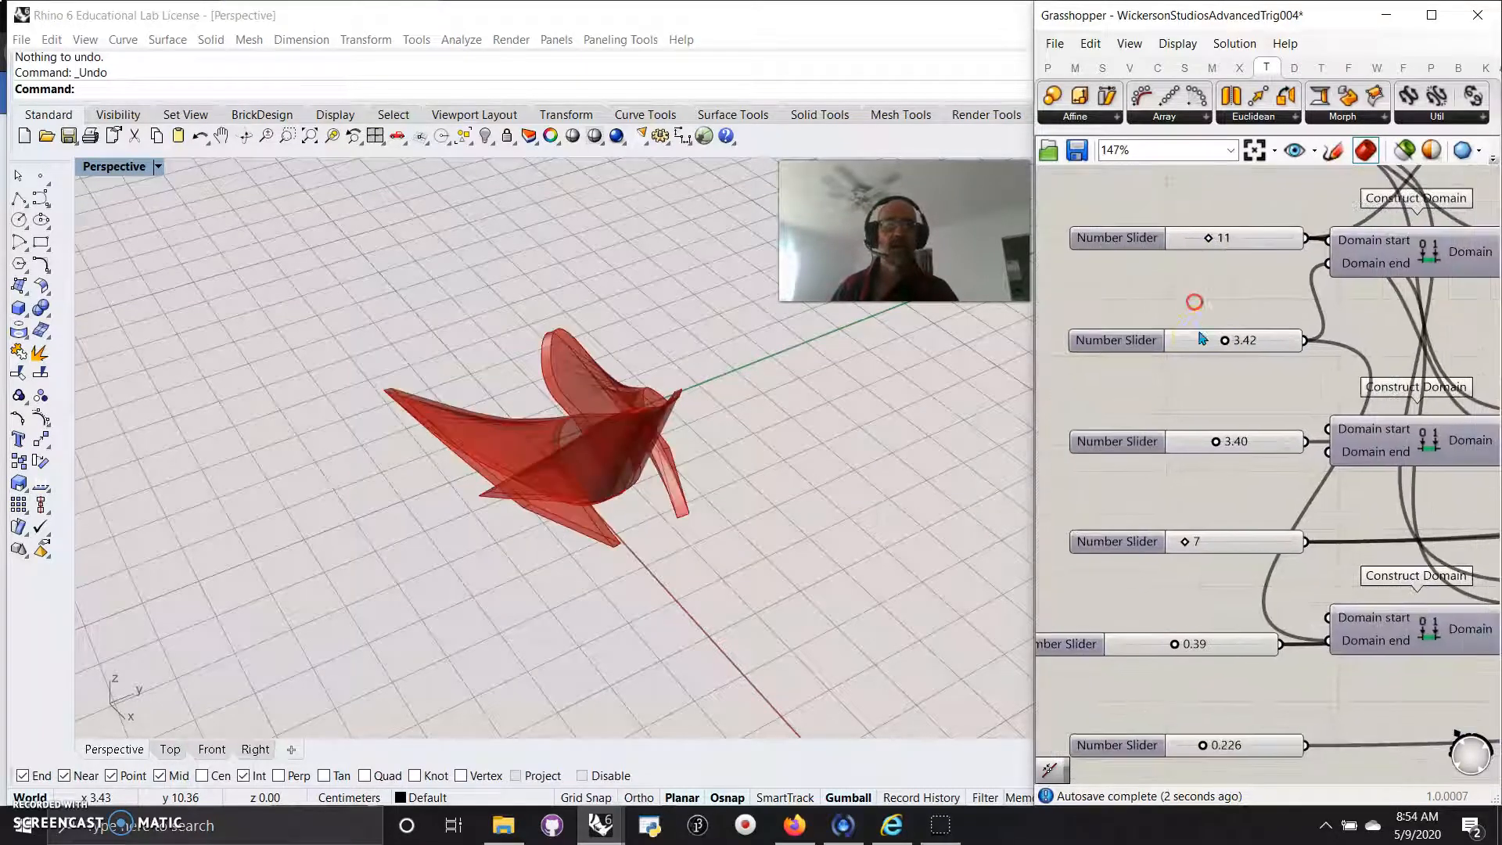
pyautogui.moveTo(1225, 345); pyautogui.dragTo(1230, 354)
pyautogui.moveTo(1216, 442); pyautogui.dragTo(1245, 442)
pyautogui.moveTo(898, 493); pyautogui.dragTo(925, 447, button='right')
# Bake the final component at the end of the definition into Rhino geometry
pyautogui.moveTo(1299, 402); pyautogui.dragTo(1172, 391, button='right')
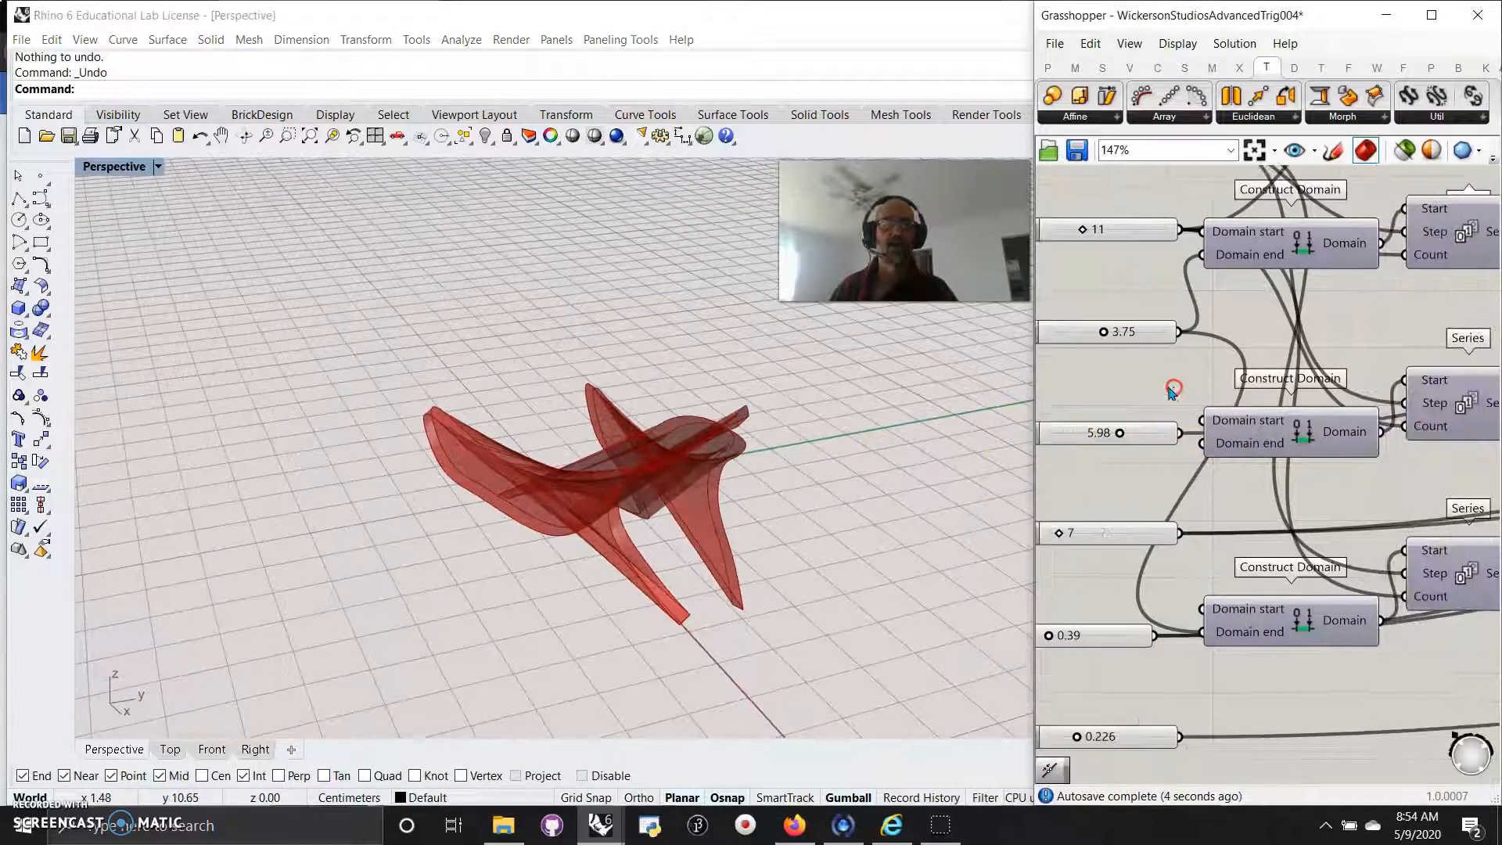
pyautogui.click(1255, 151)
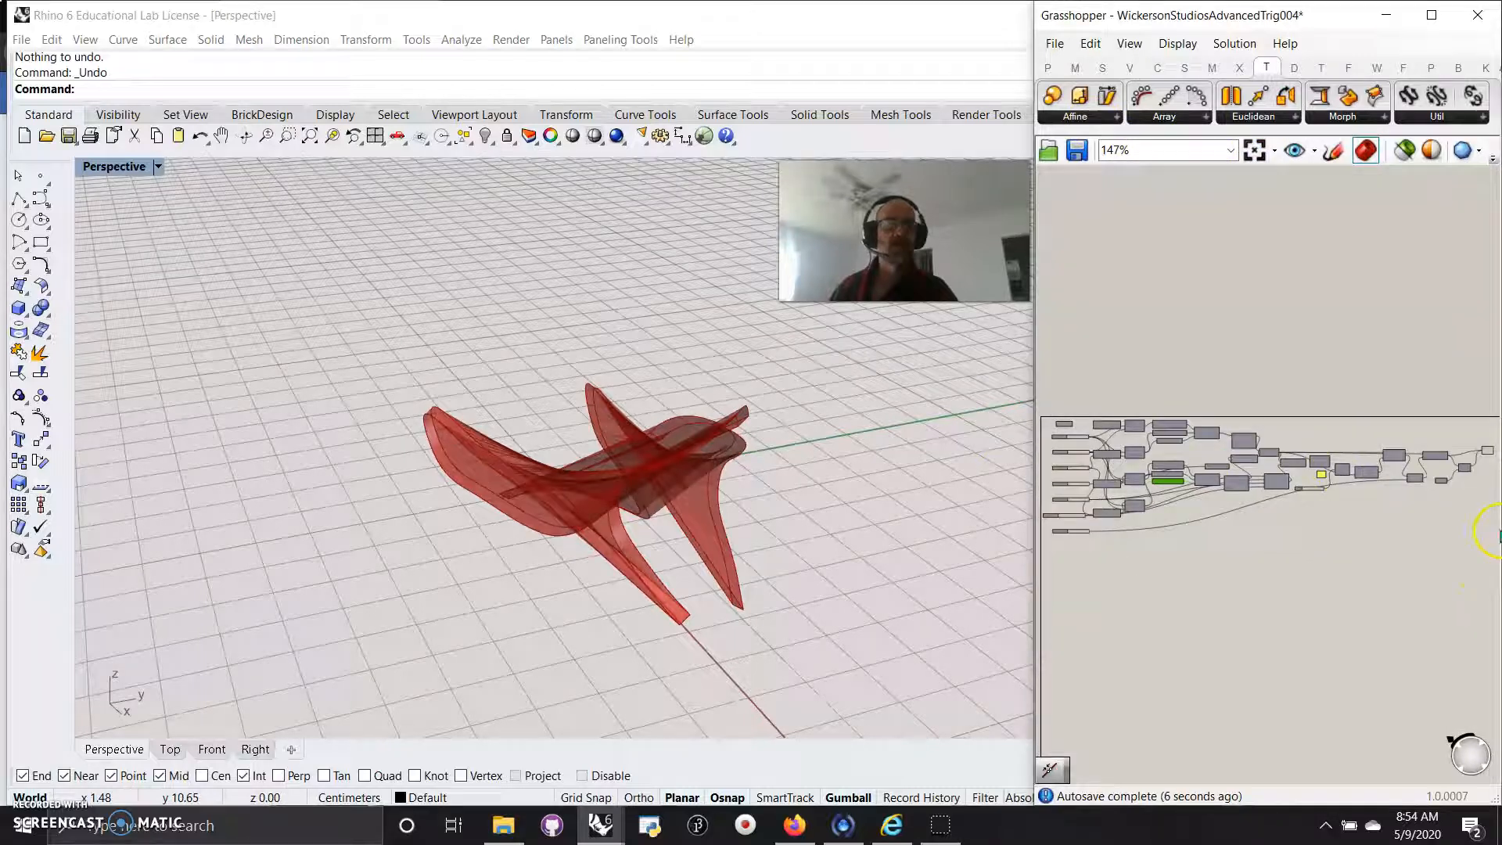
pyautogui.click(1487, 440)
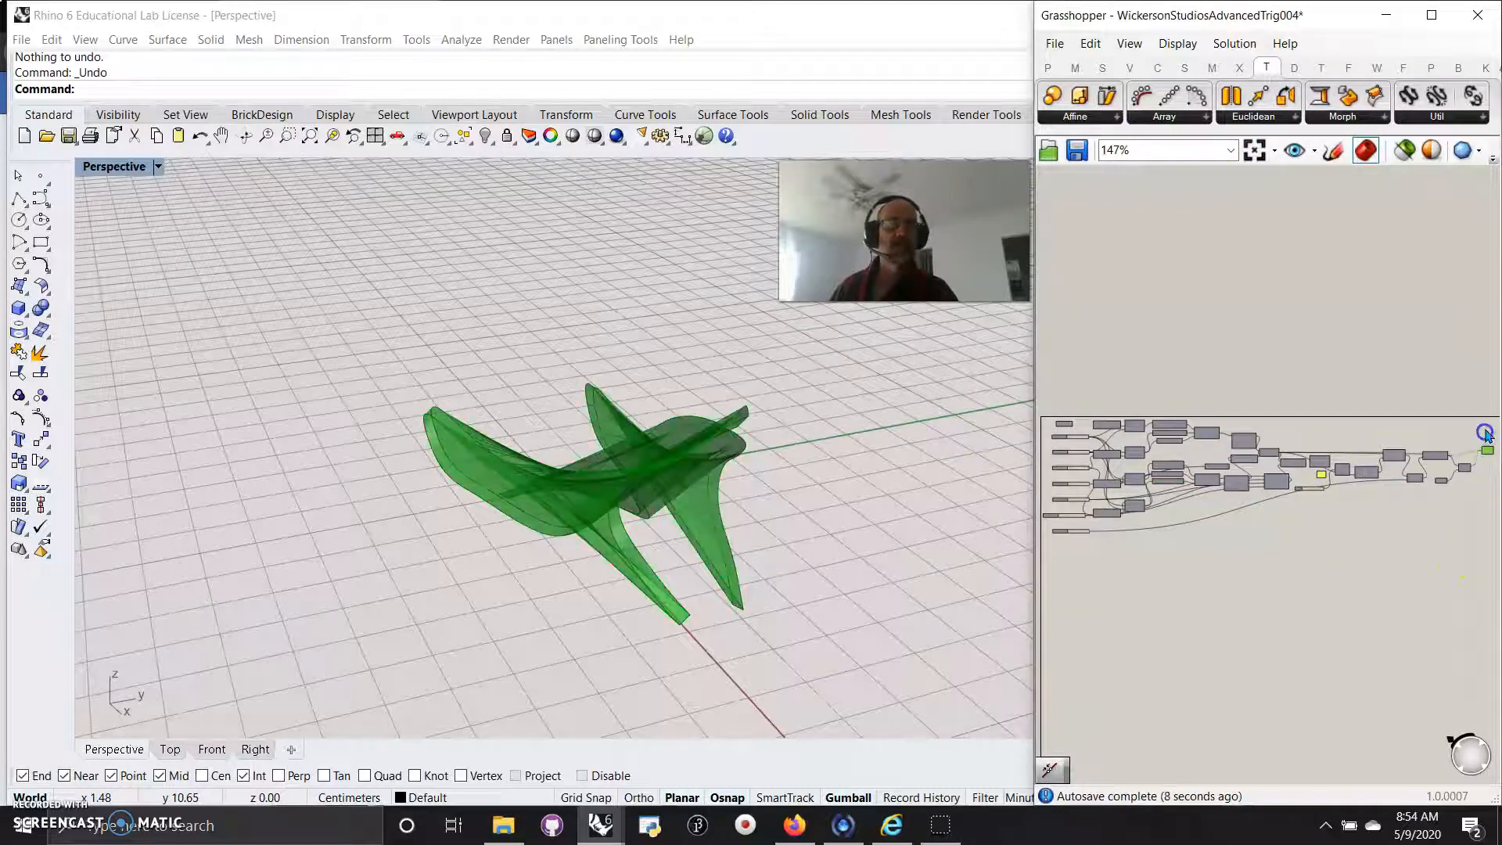
pyautogui.rightClick(1444, 389)
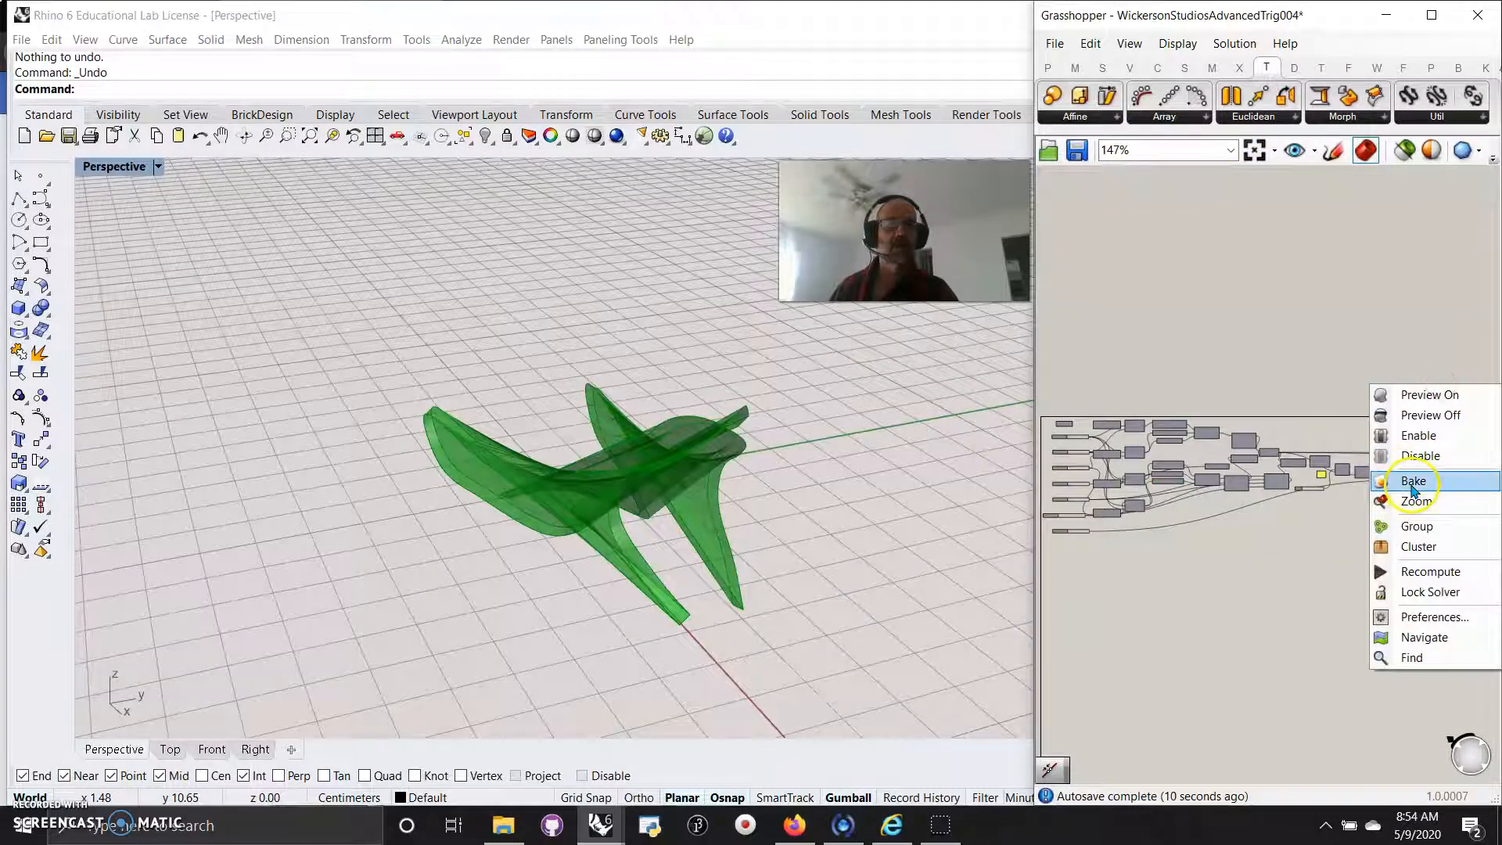
pyautogui.click(1411, 481)
pyautogui.click(712, 641)
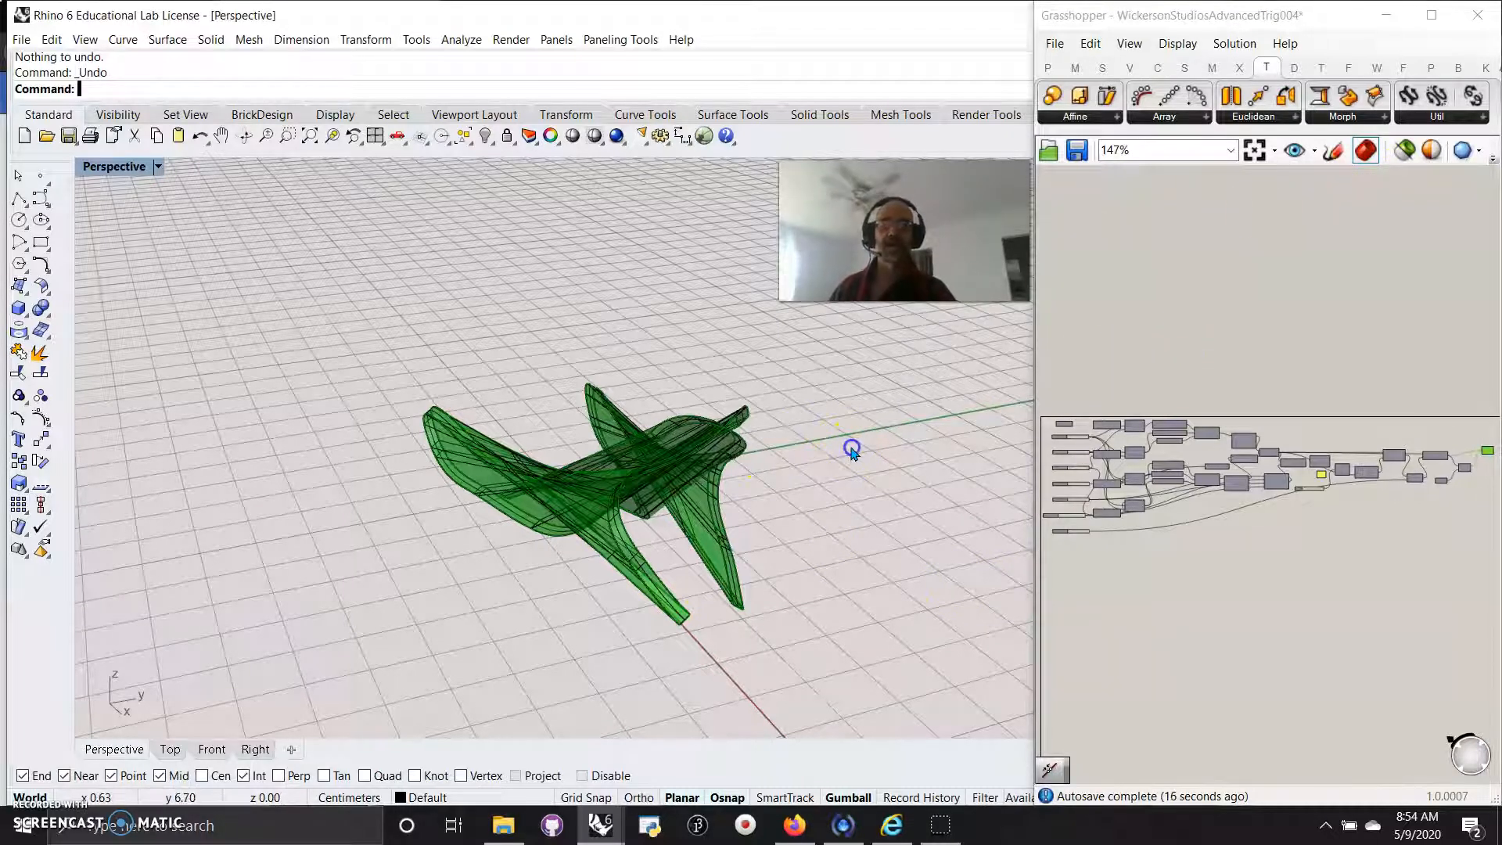
# Show the Perspective viewport in Rendered mode and turn off the Grasshopper preview over the baked shape
pyautogui.click(120, 175)
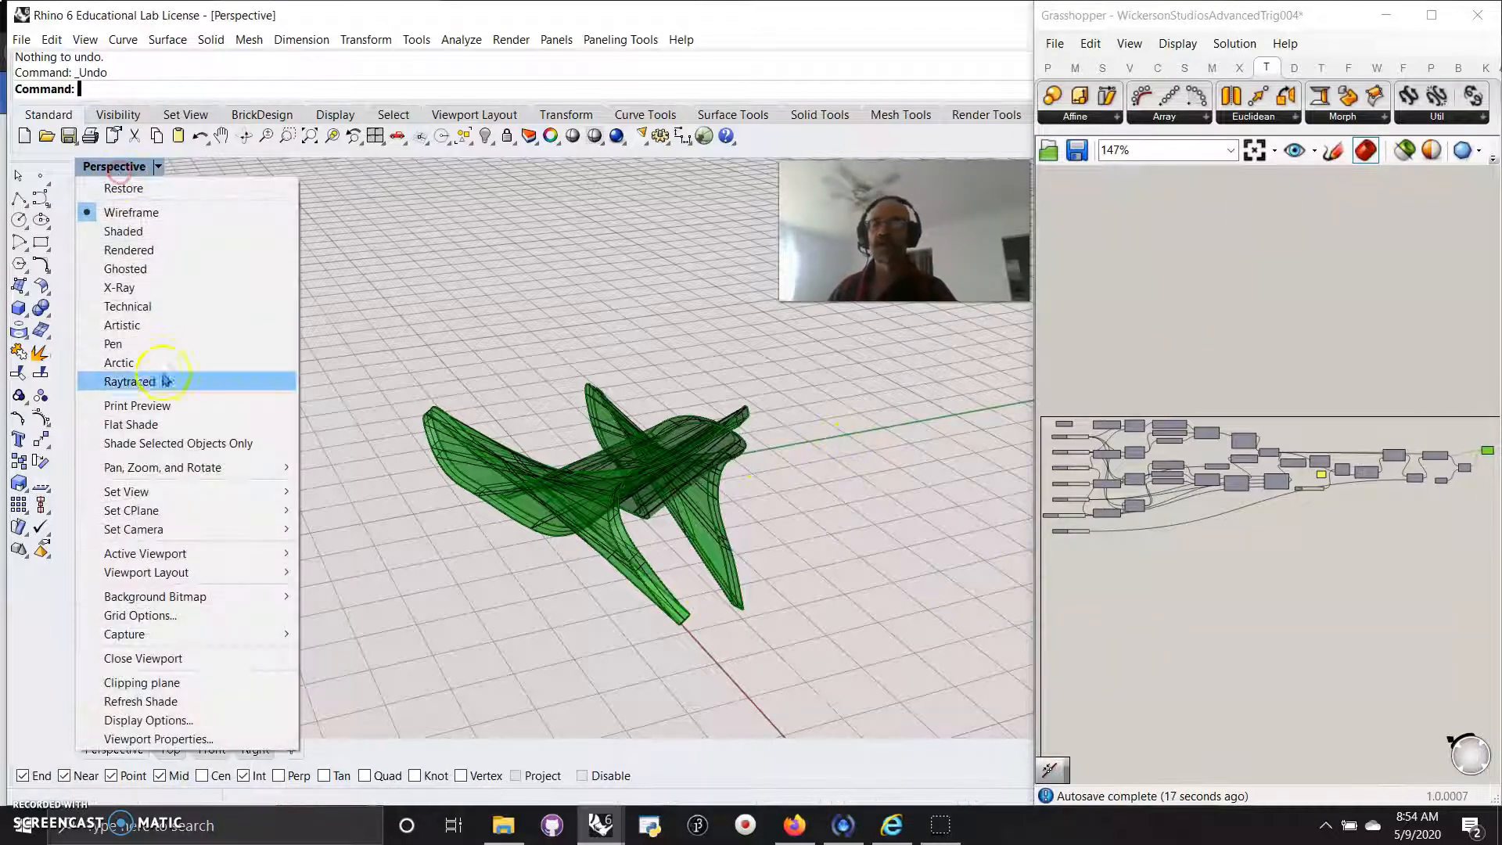
pyautogui.click(127, 249)
pyautogui.moveTo(543, 637); pyautogui.dragTo(564, 640, button='right')
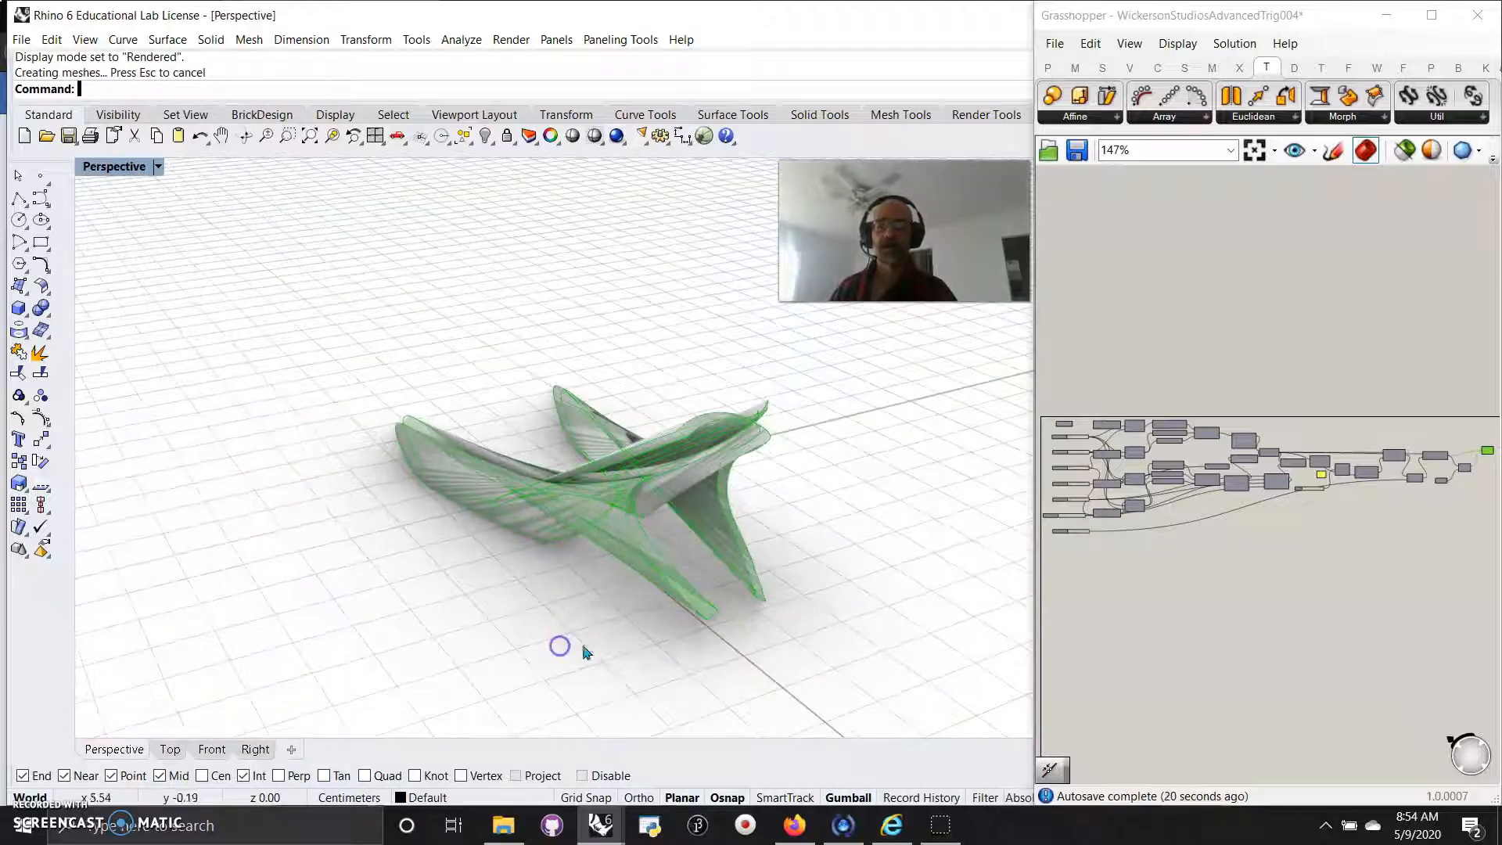
pyautogui.click(1362, 289)
pyautogui.moveTo(617, 660); pyautogui.dragTo(1145, 655, button='right')
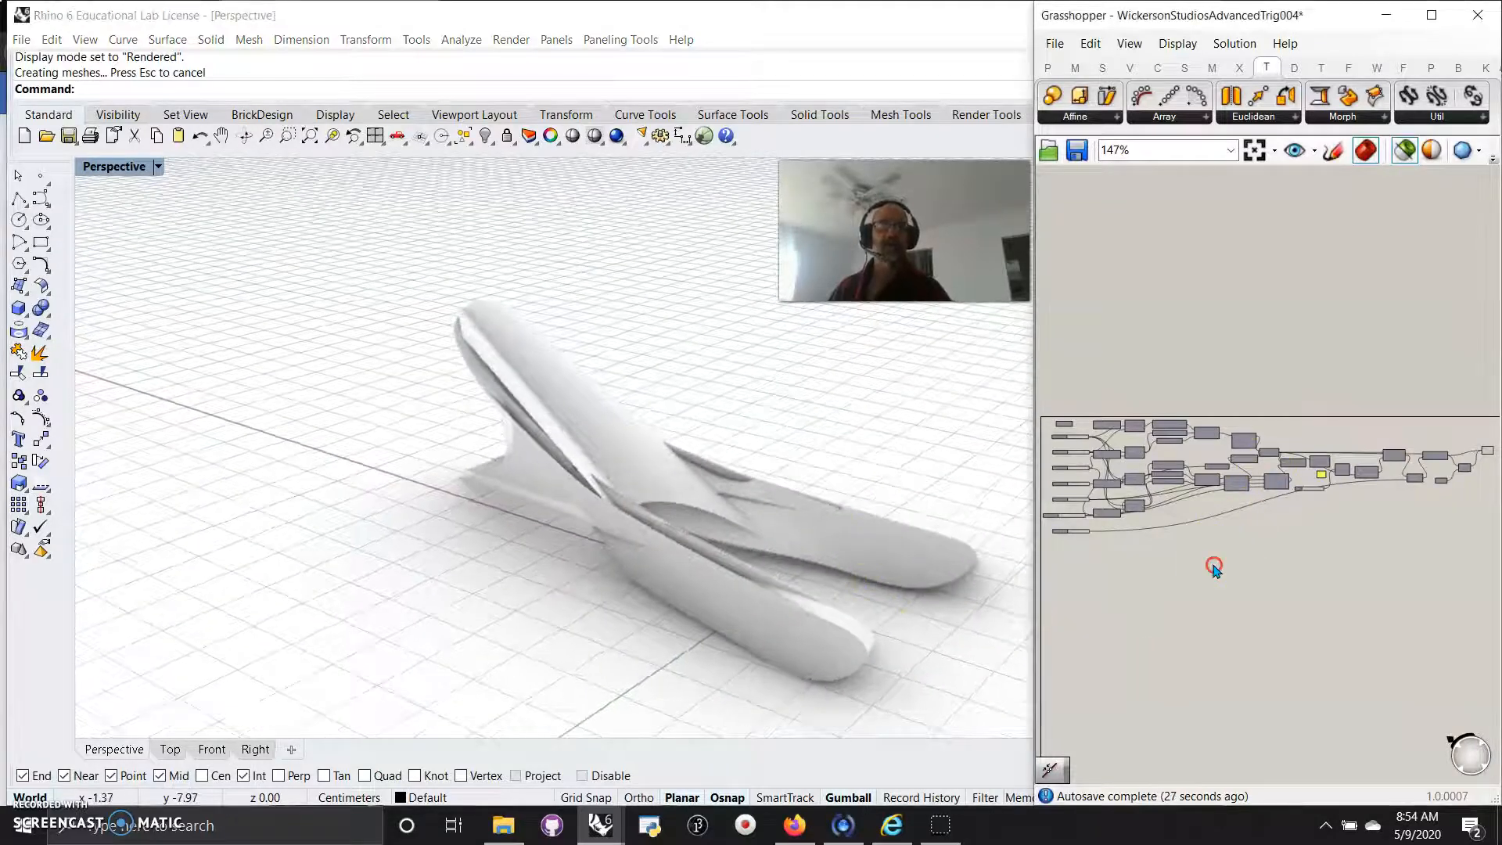
pyautogui.scroll(5, 1211, 579)
pyautogui.moveTo(1183, 454); pyautogui.dragTo(1314, 653, button='right')
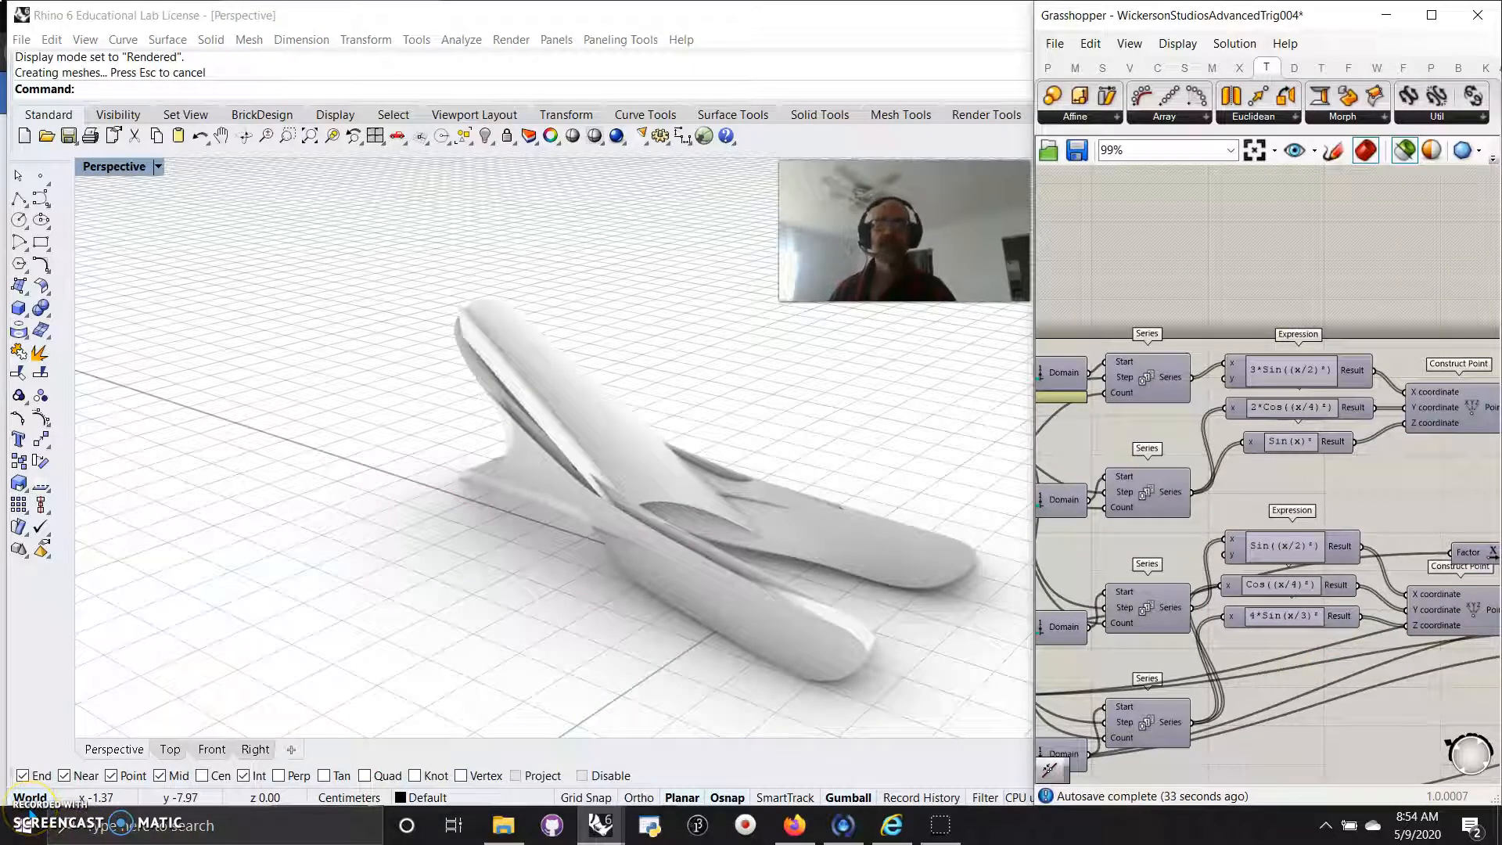
# Run an EMap environment map analysis on all the baked polysurfaces and move the EMap options away from the model
pyautogui.moveTo(282, 687); pyautogui.dragTo(201, 660, button='right')
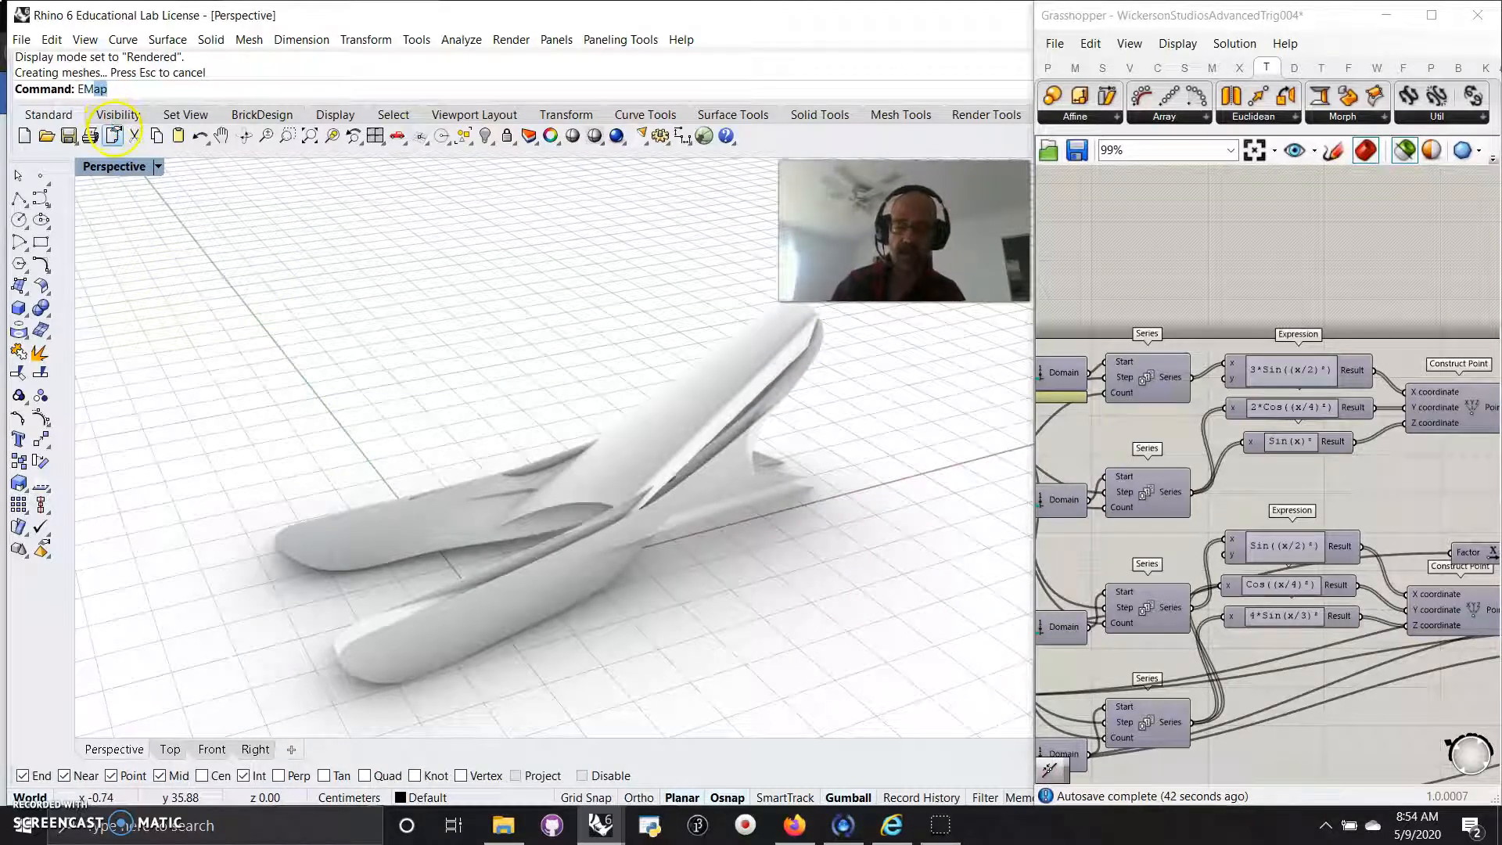
pyautogui.click(92, 107)
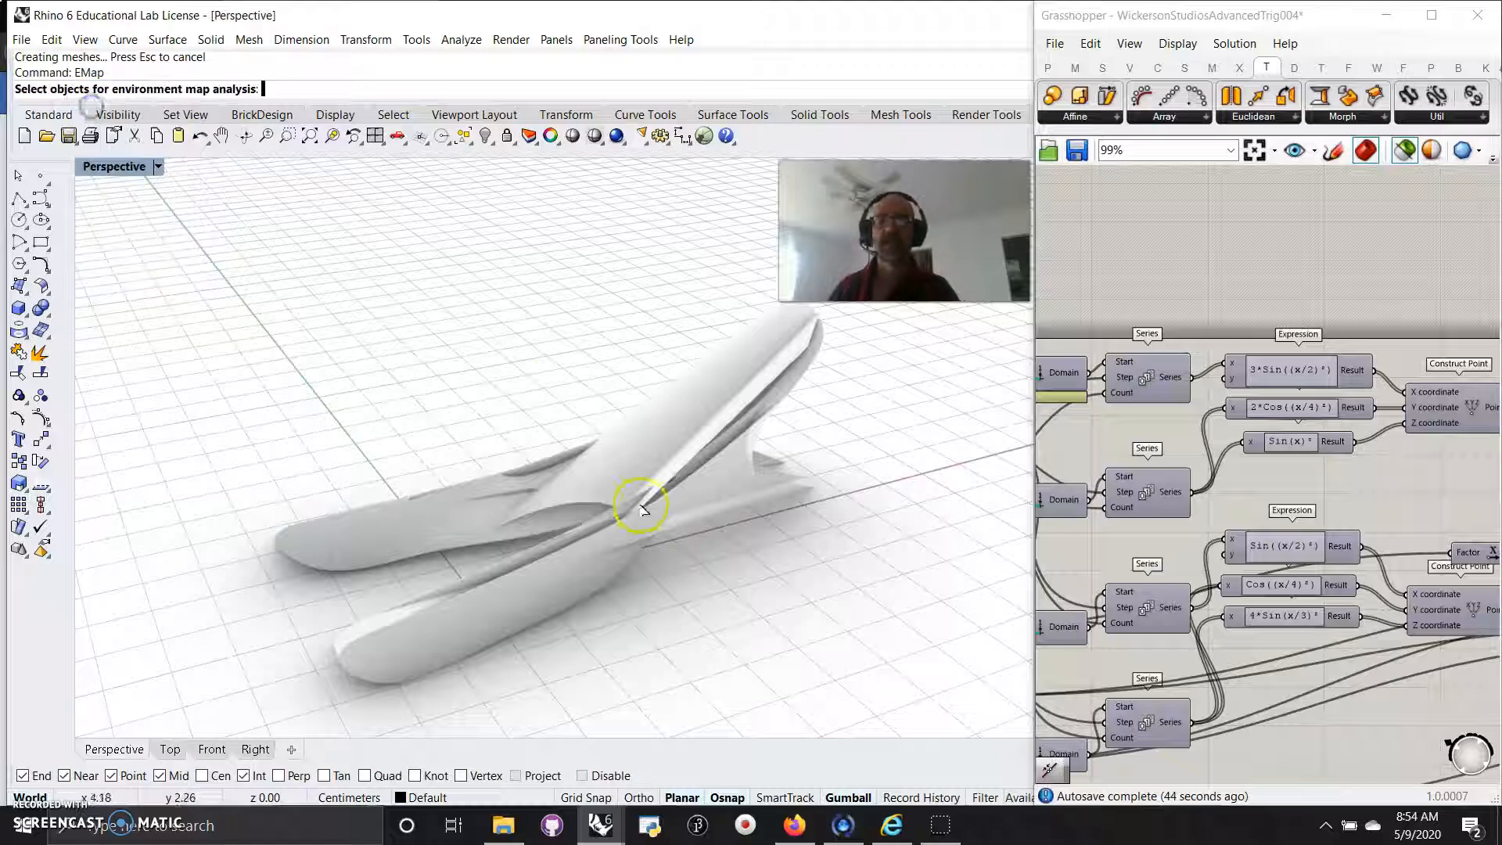
pyautogui.click(643, 479)
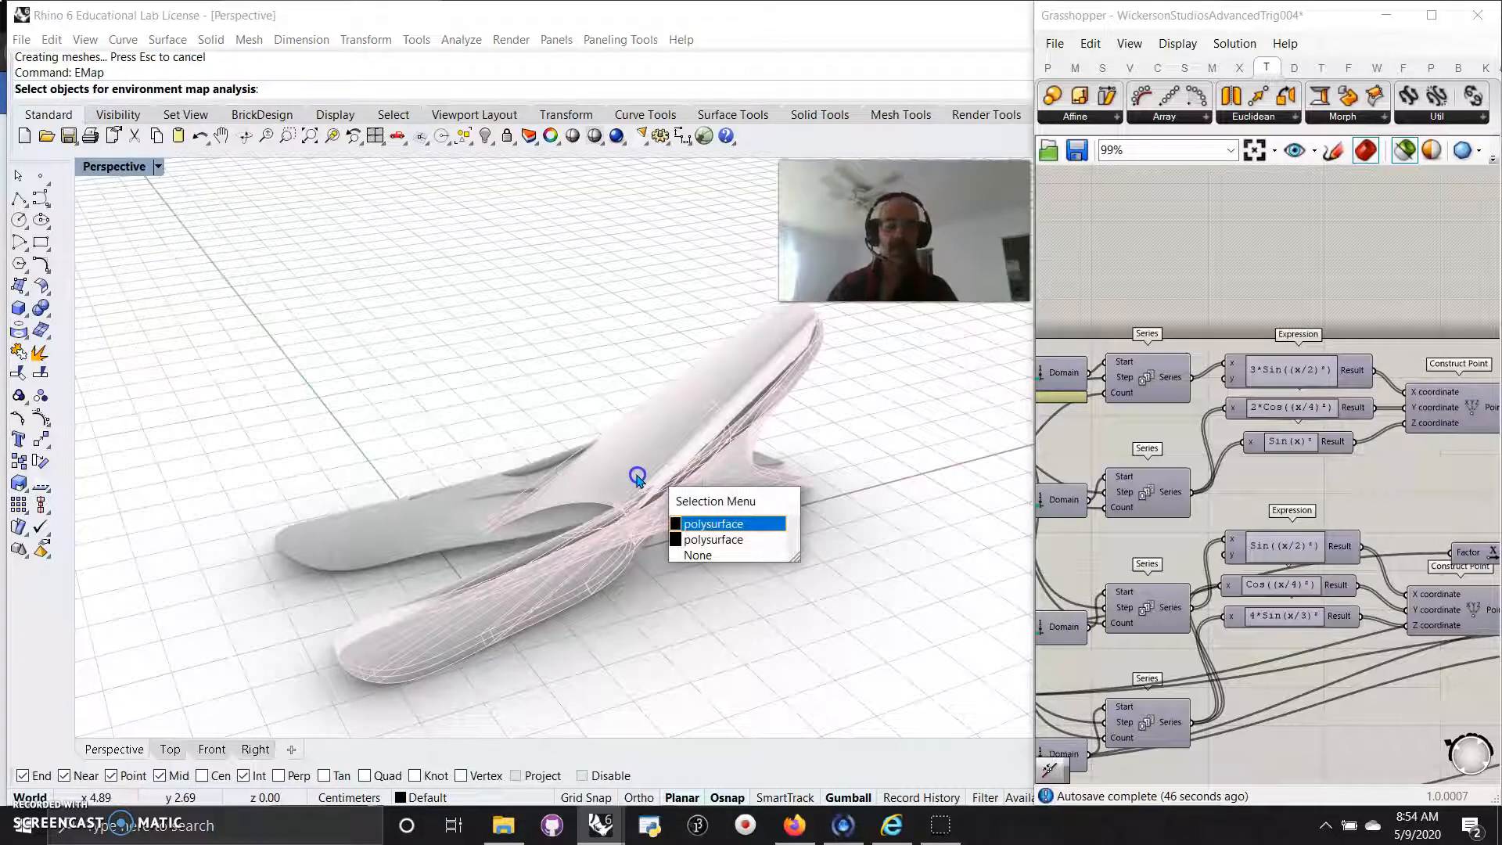
pyautogui.moveTo(855, 665); pyautogui.dragTo(294, 320)
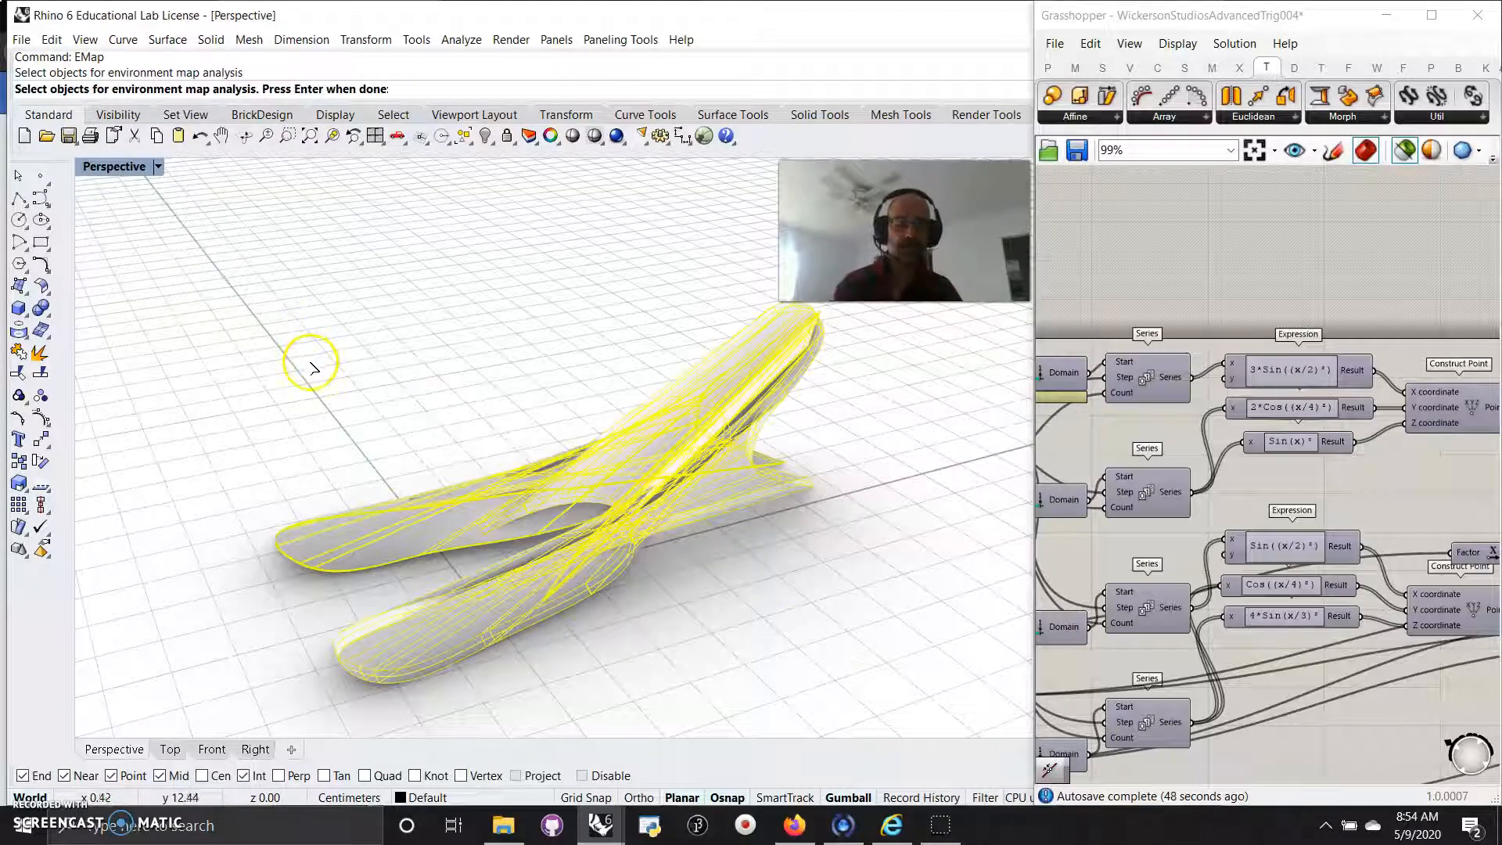
pyautogui.press('Return')
pyautogui.moveTo(663, 595); pyautogui.dragTo(566, 600, button='right')
pyautogui.moveTo(463, 546); pyautogui.dragTo(144, 478)
pyautogui.moveTo(367, 468); pyautogui.dragTo(863, 579, button='right')
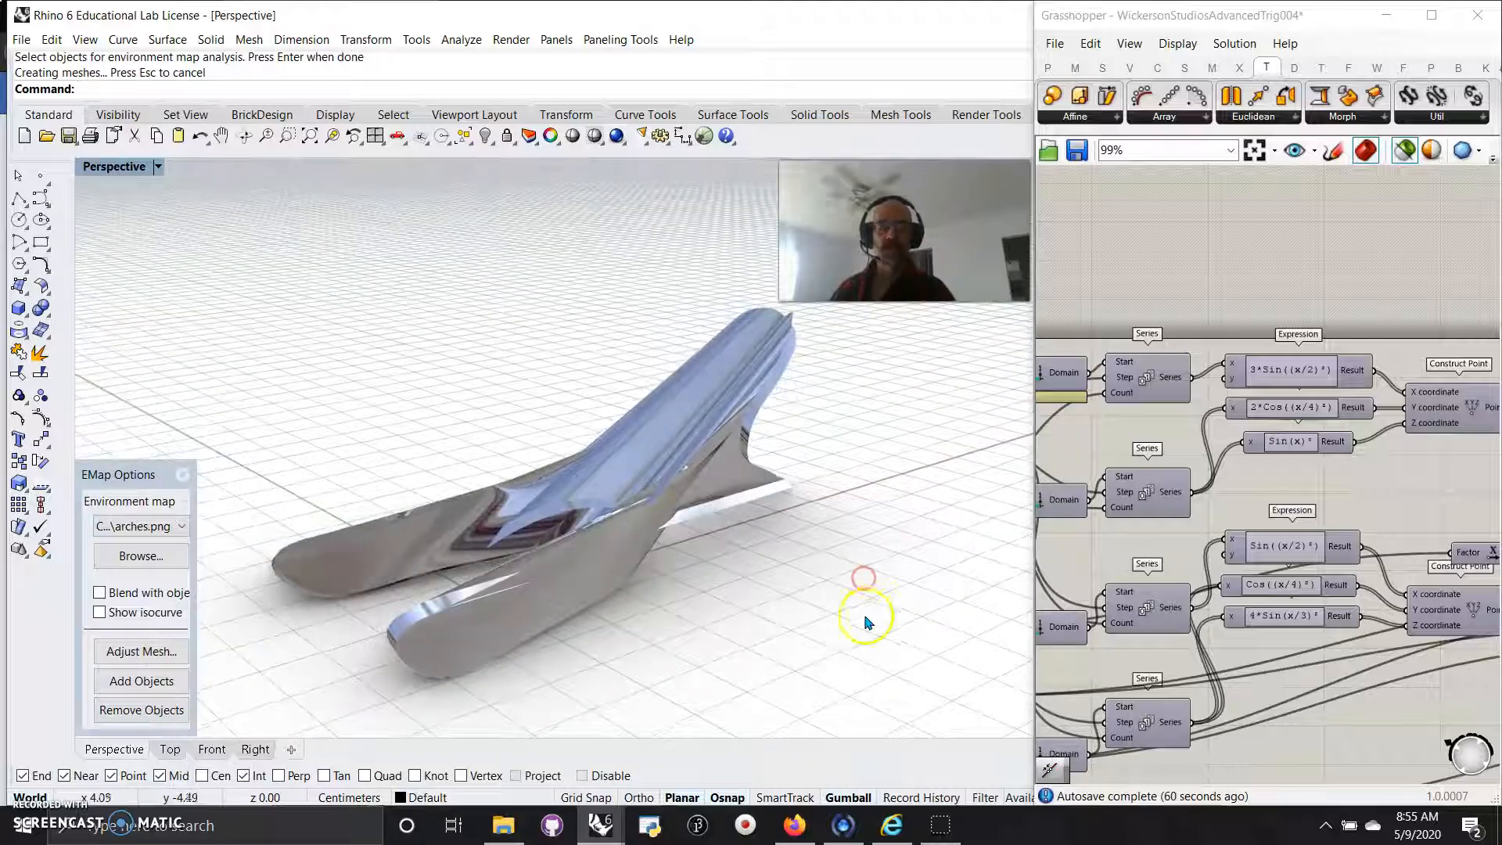